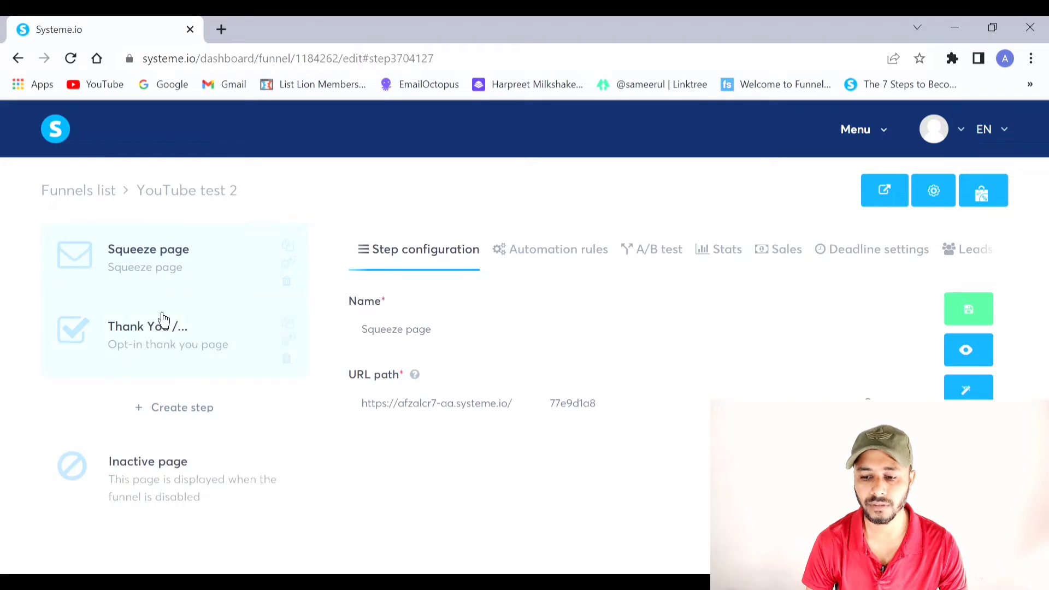
# Preview the live squeeze page, and delete the existing thank-you step from the YouTube test 2 funnel
pyautogui.click(970, 355)
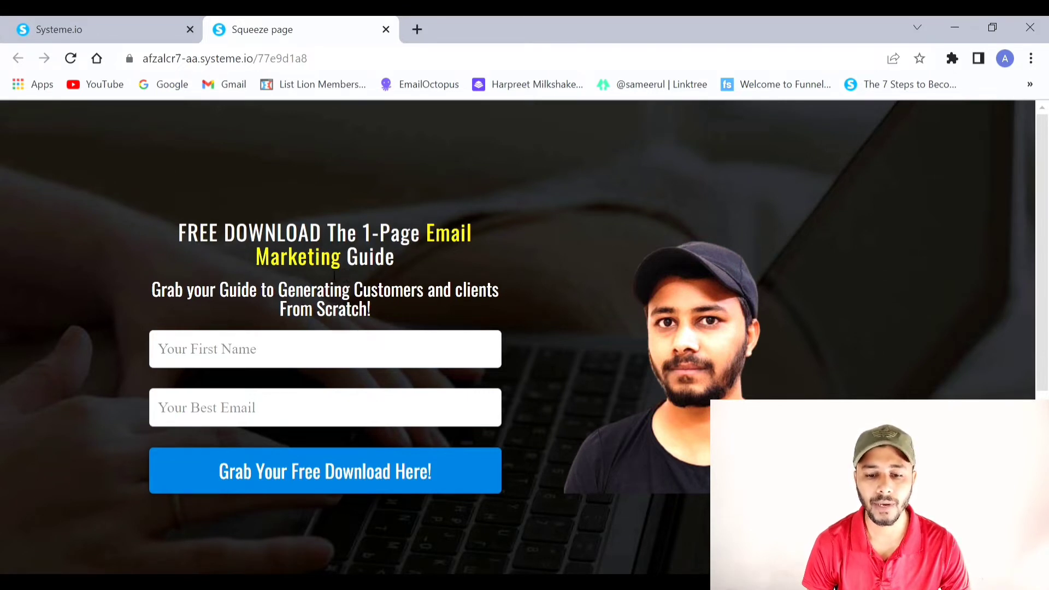
pyautogui.click(100, 22)
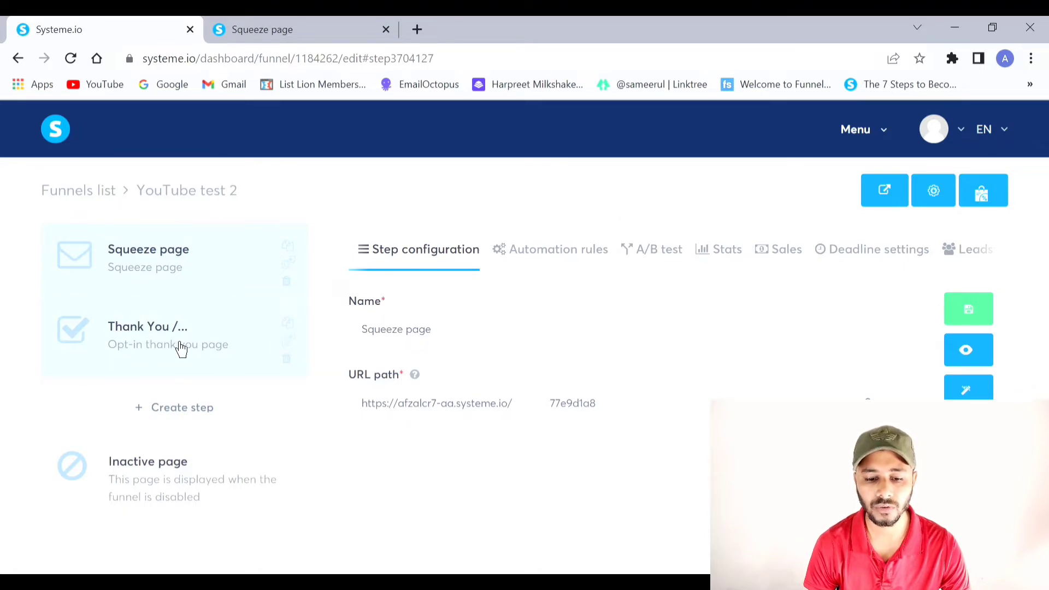
pyautogui.click(287, 361)
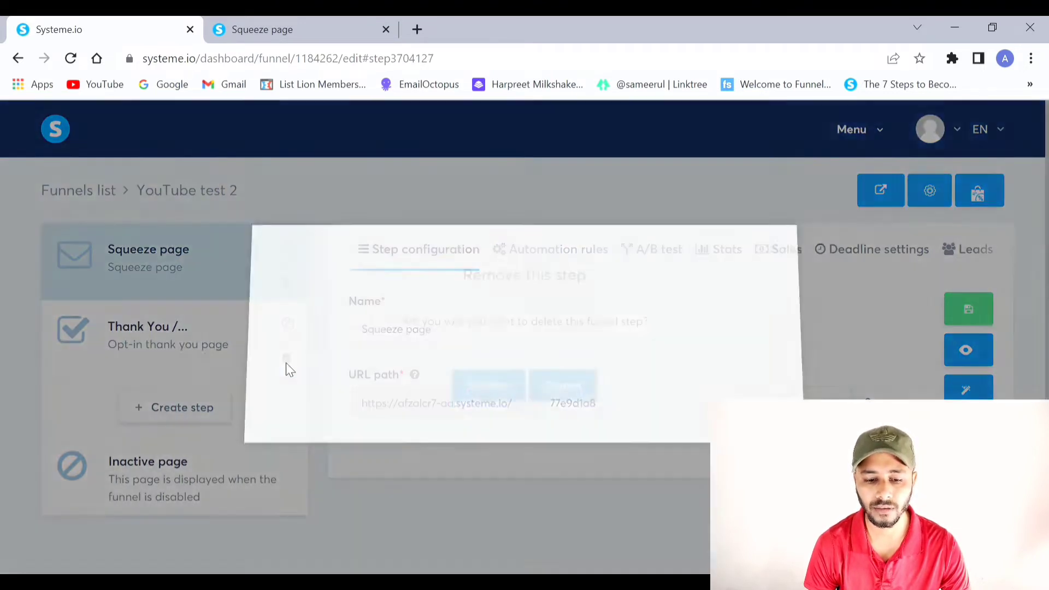
pyautogui.click(489, 391)
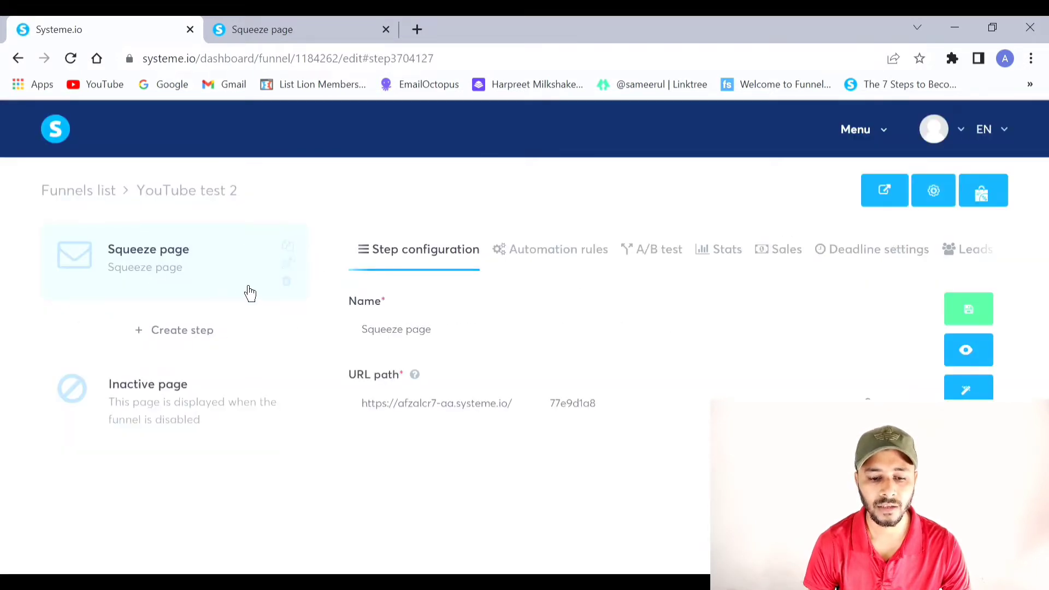
# Create a new funnel step named "Thankyou page" with the type Opt-in thank you page
pyautogui.click(183, 331)
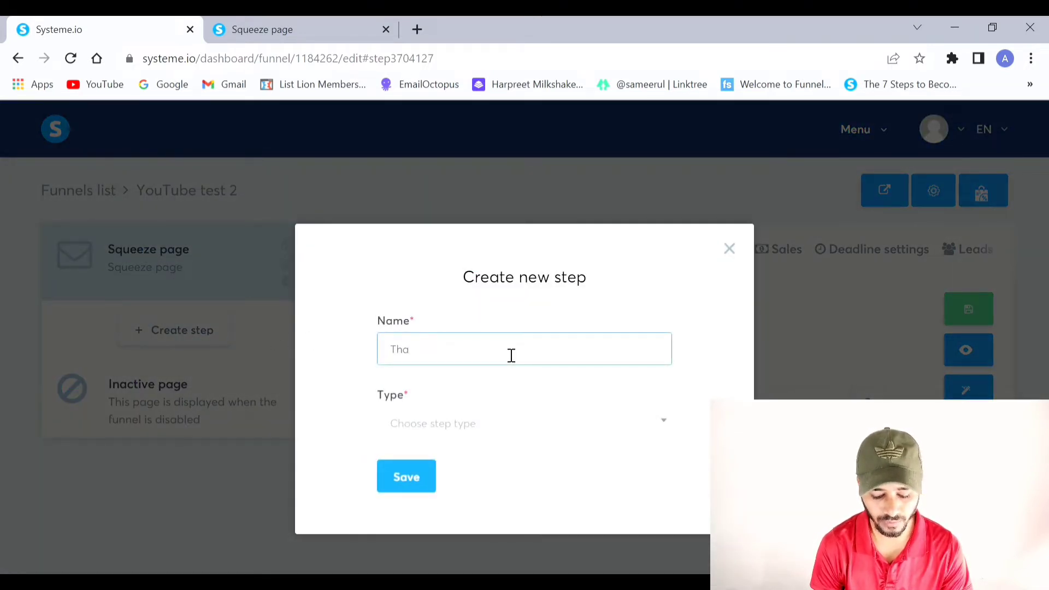
pyautogui.write('Thankyou ')
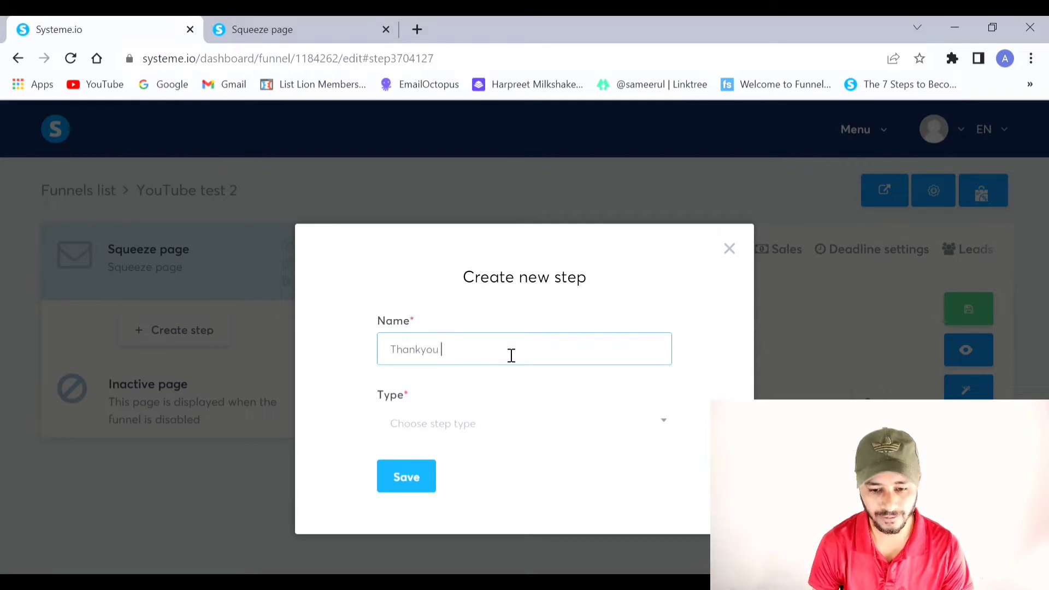
pyautogui.write('page')
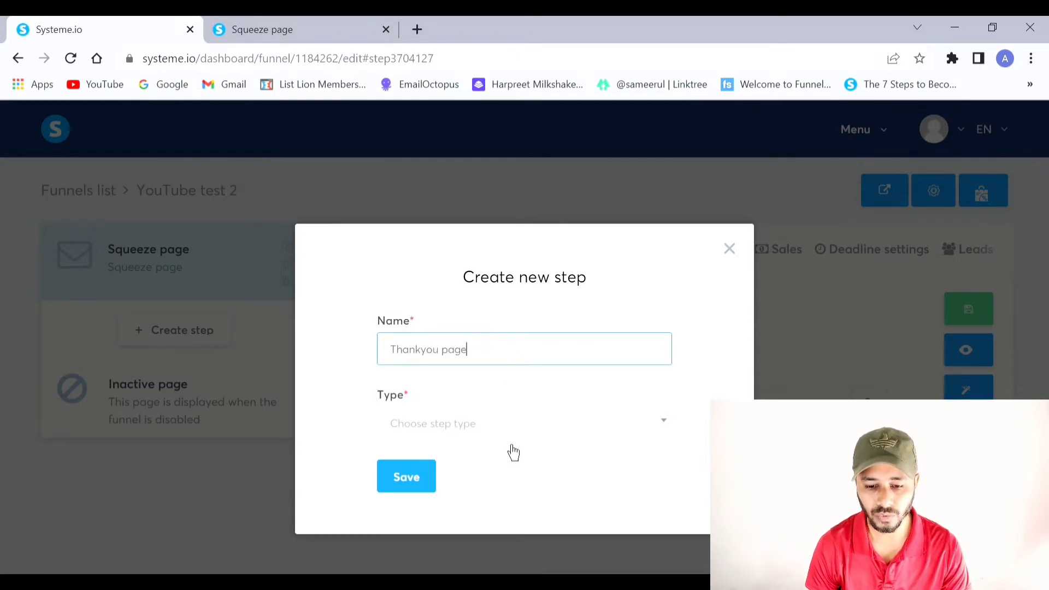
pyautogui.click(507, 445)
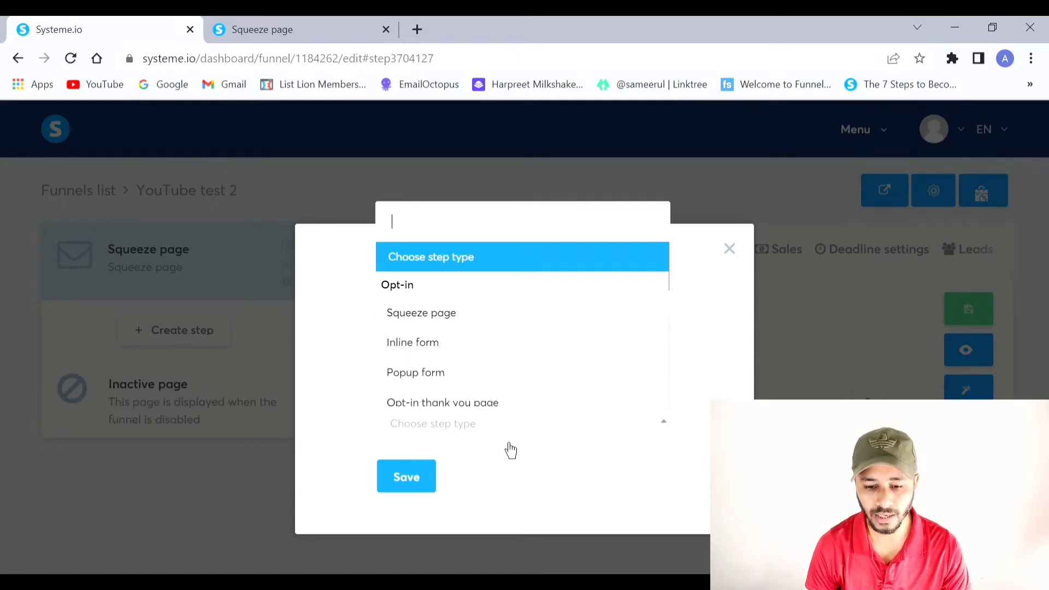
pyautogui.click(493, 403)
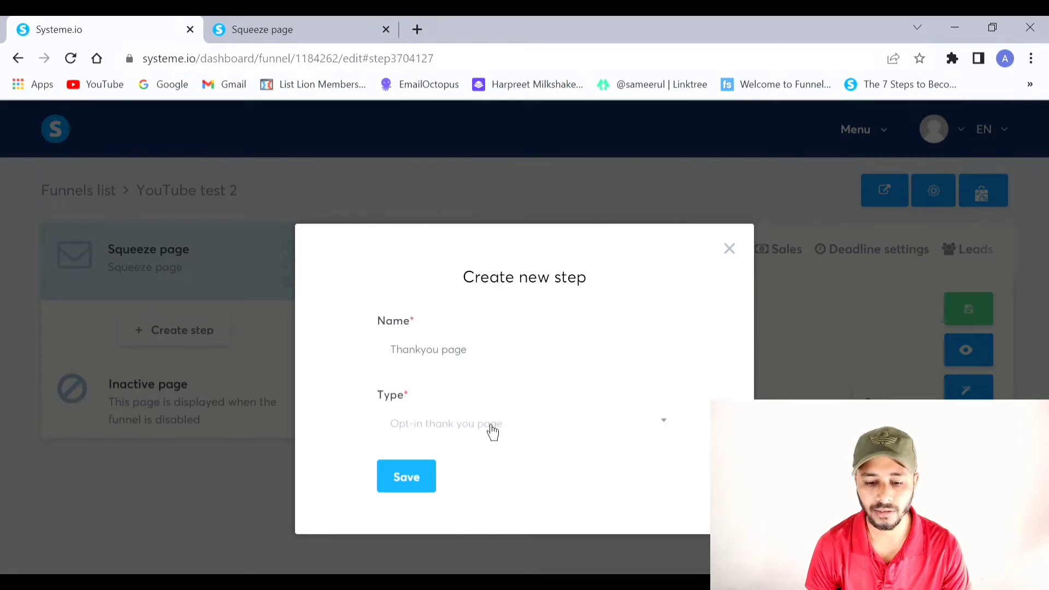
pyautogui.click(412, 488)
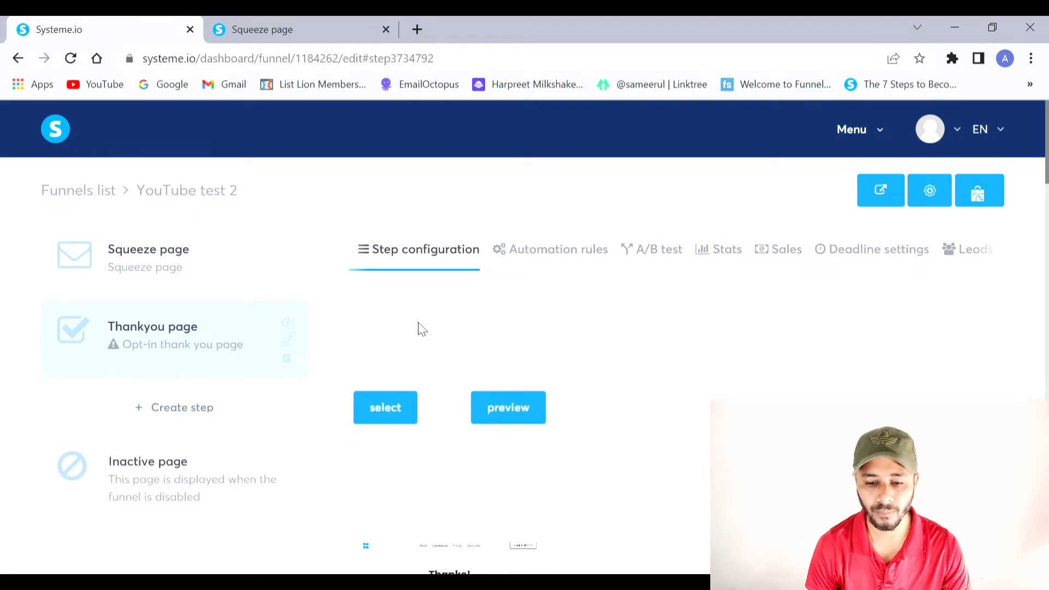
# Browse the thank-you page templates and apply the one with the "Why you should use our product again?" section to the new step
pyautogui.scroll(-1, 404, 333)
pyautogui.scroll(-4, 404, 334)
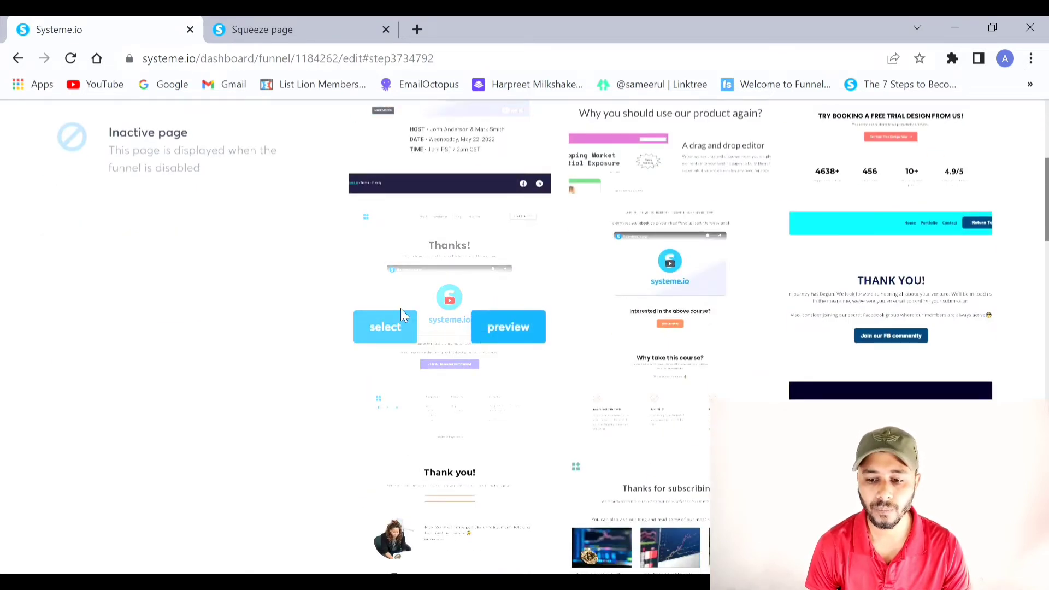
pyautogui.scroll(-5, 772, 346)
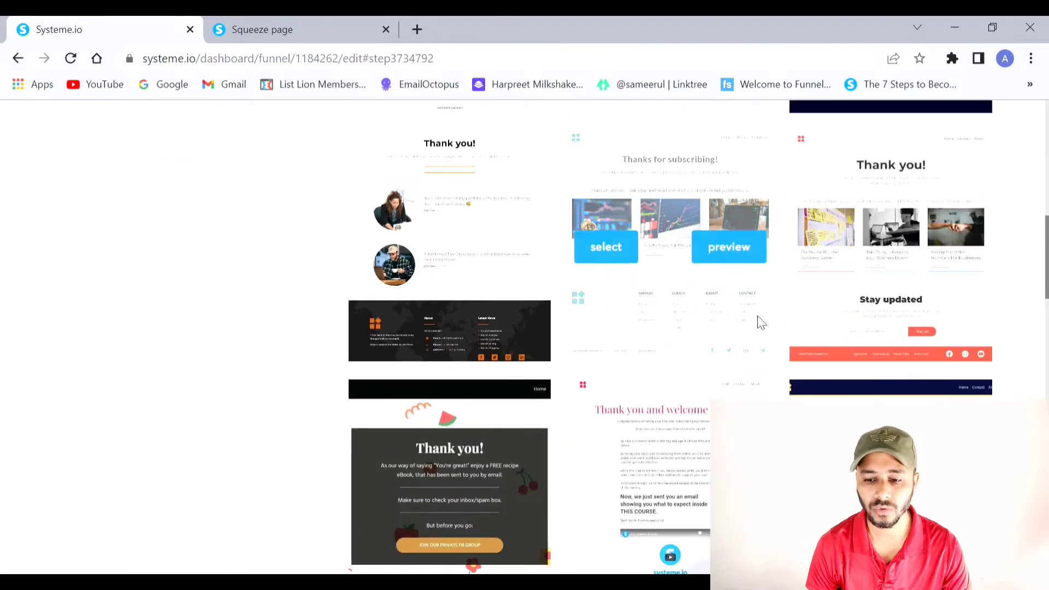
pyautogui.scroll(-10, 665, 264)
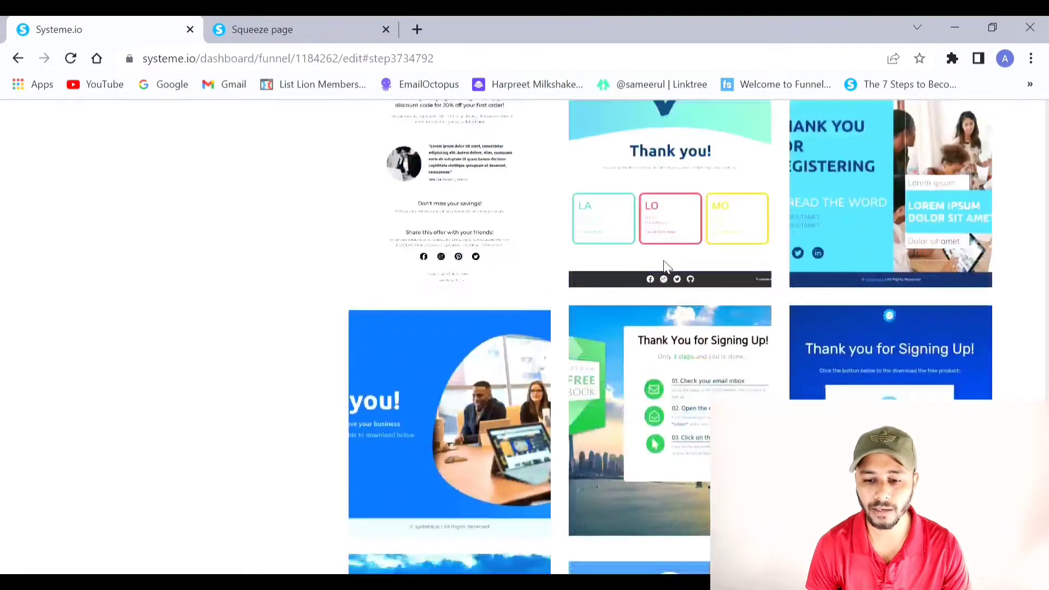
pyautogui.scroll(-4, 663, 260)
pyautogui.scroll(10, 691, 217)
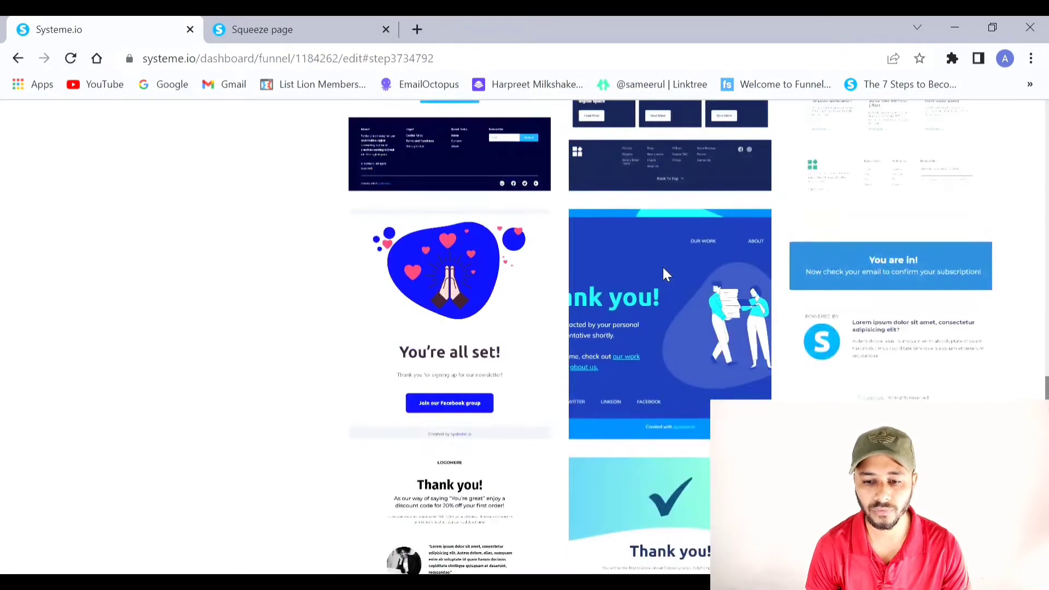
pyautogui.scroll(15, 665, 270)
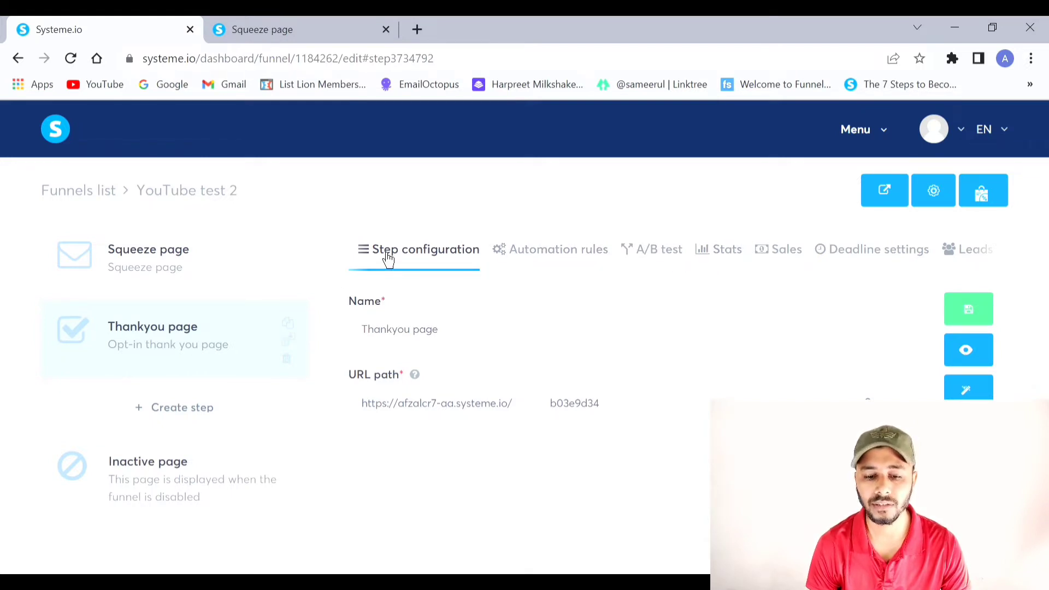
# Open the funnel's Squeeze page step in the page editor
pyautogui.moveTo(301, 295)
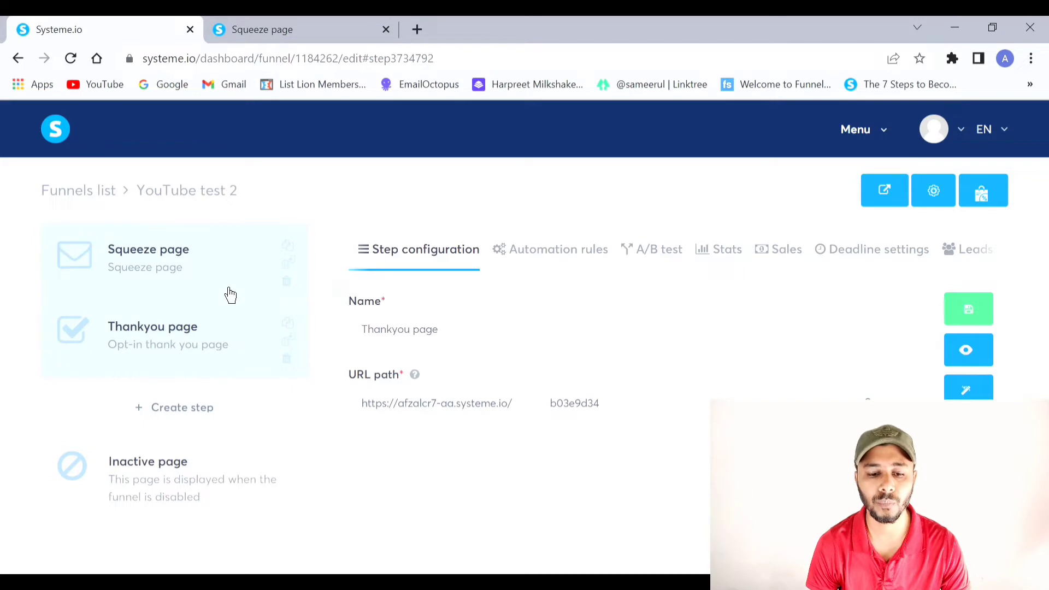
pyautogui.click(195, 272)
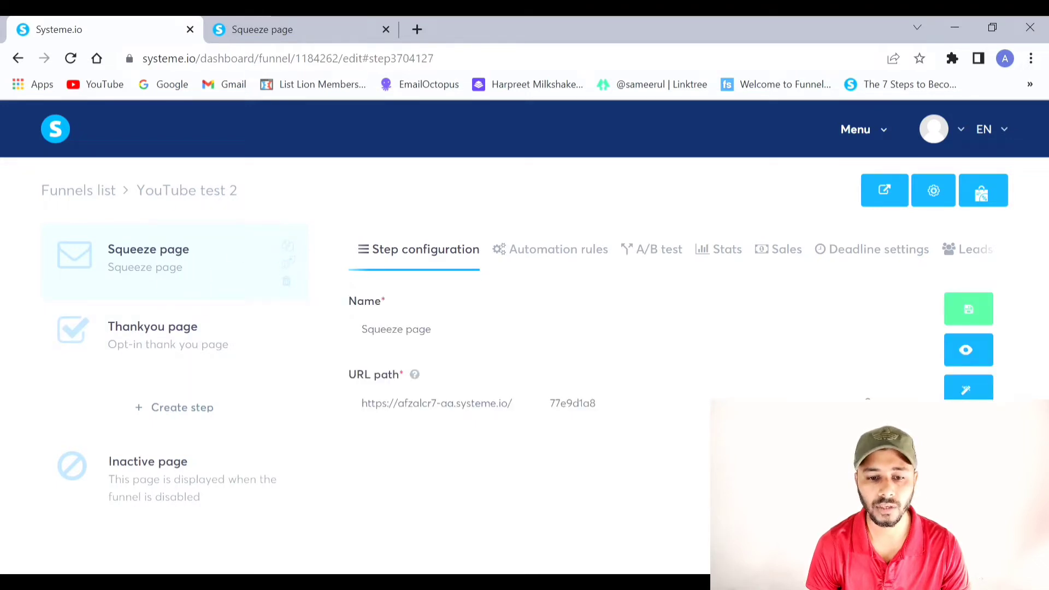
pyautogui.click(968, 389)
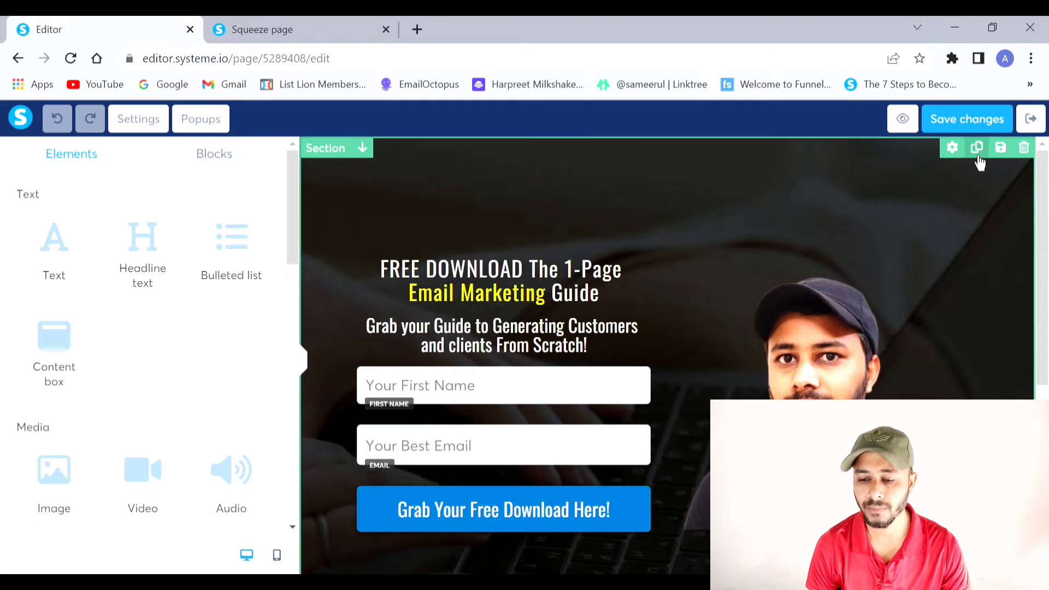
# Save the squeeze page's main section as a reusable block titled "landing page 1" and view it among the saved blocks
pyautogui.click(1000, 149)
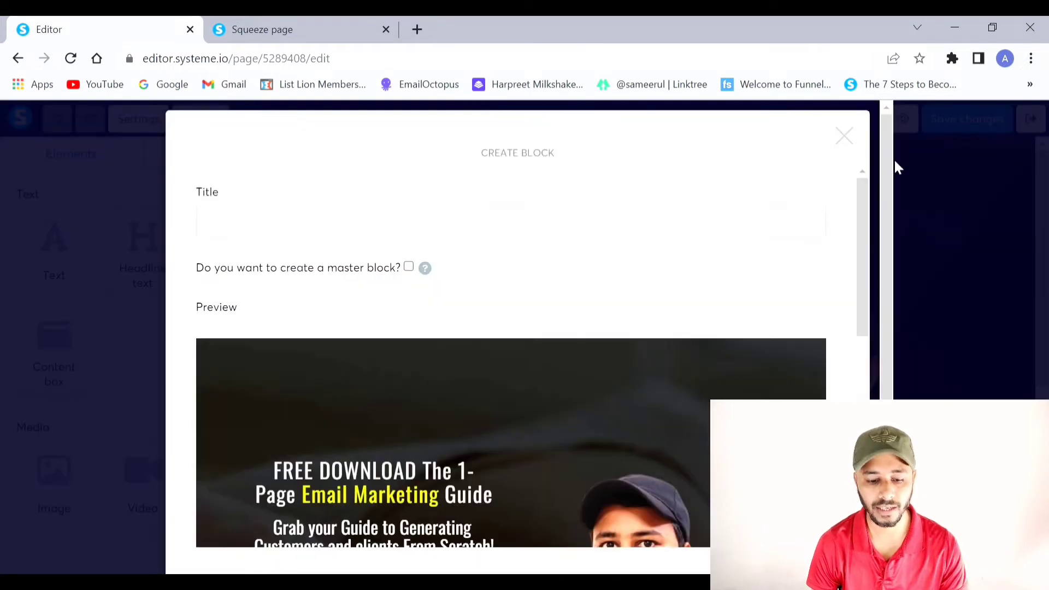
pyautogui.click(416, 228)
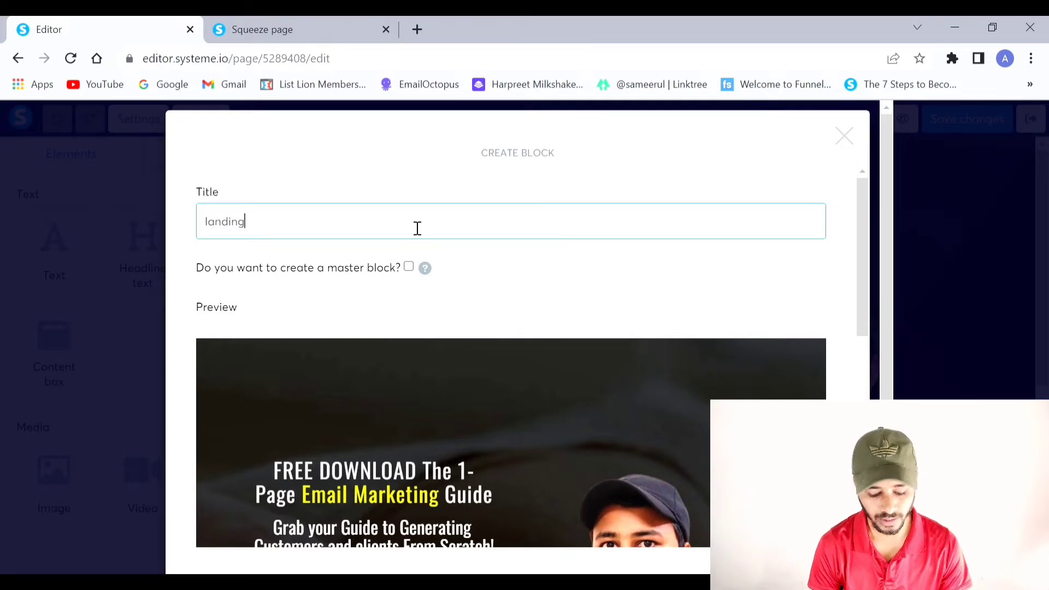
pyautogui.write('landing page 1')
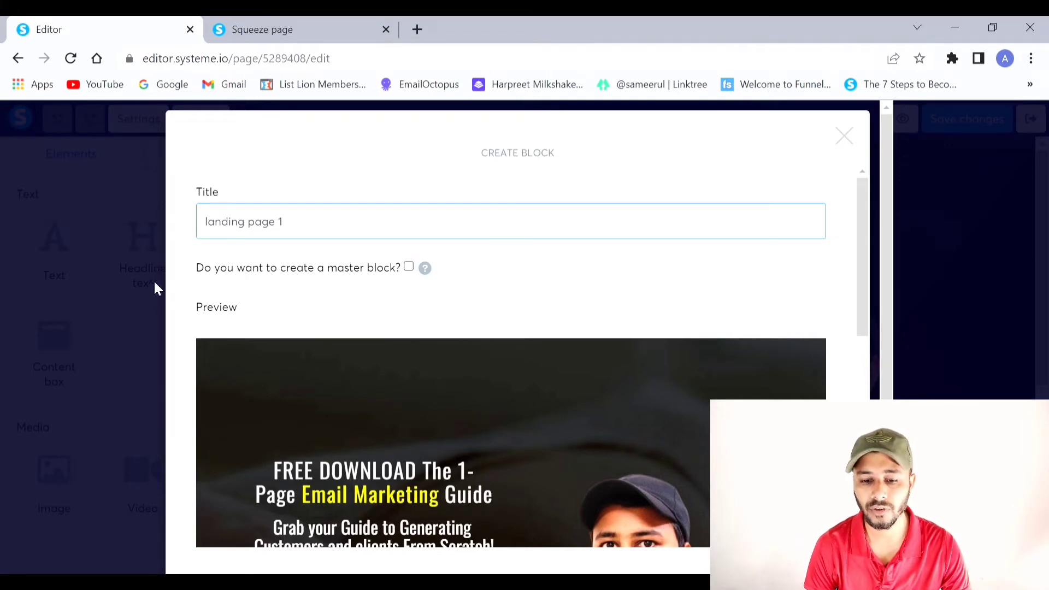
pyautogui.scroll(-6, 410, 271)
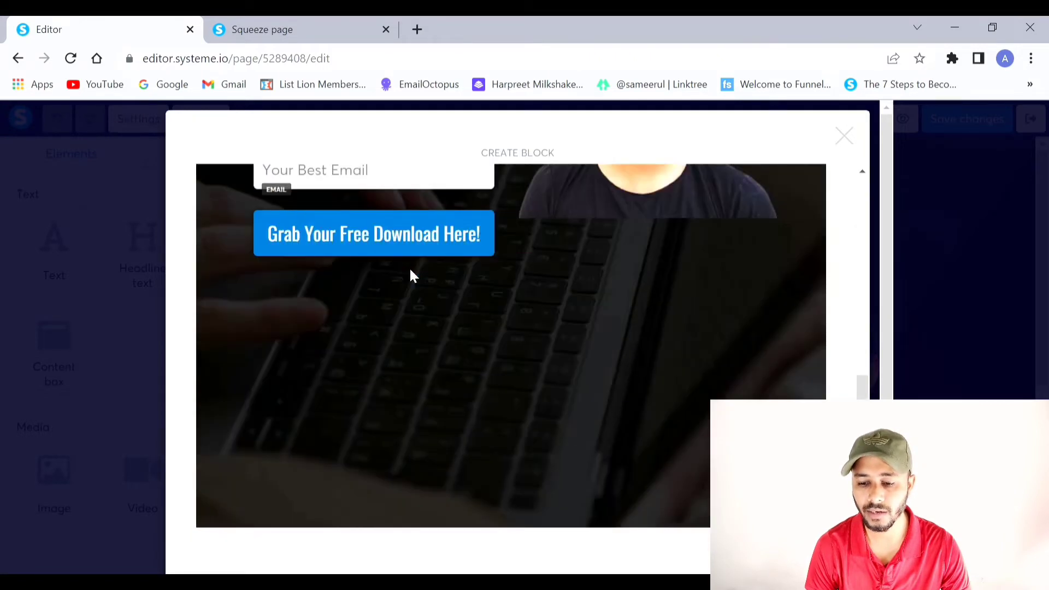
pyautogui.scroll(-1, 787, 382)
pyautogui.click(814, 533)
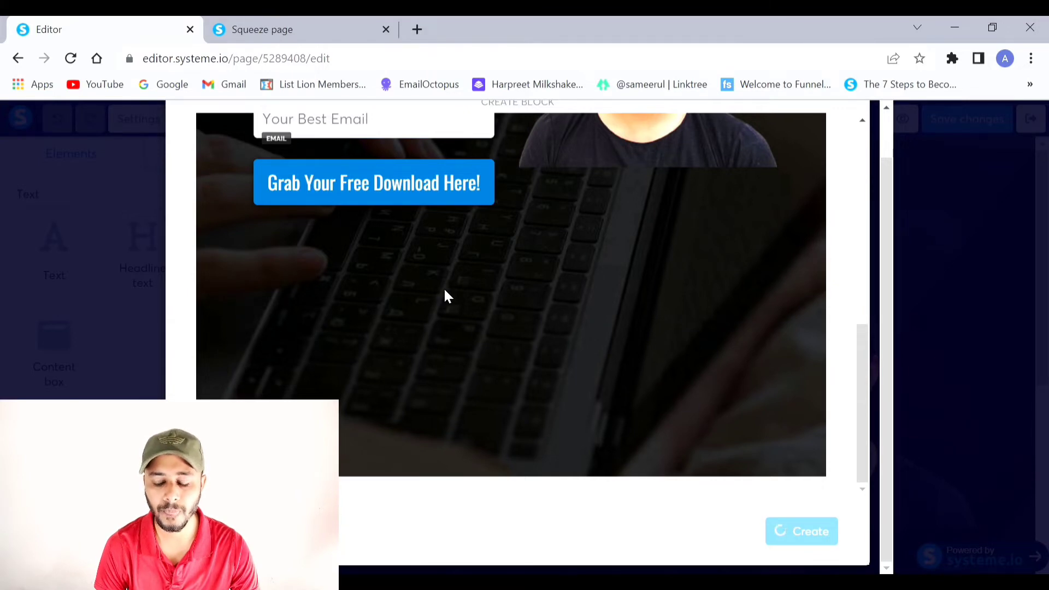
pyautogui.scroll(-2, 483, 323)
pyautogui.scroll(2, 437, 382)
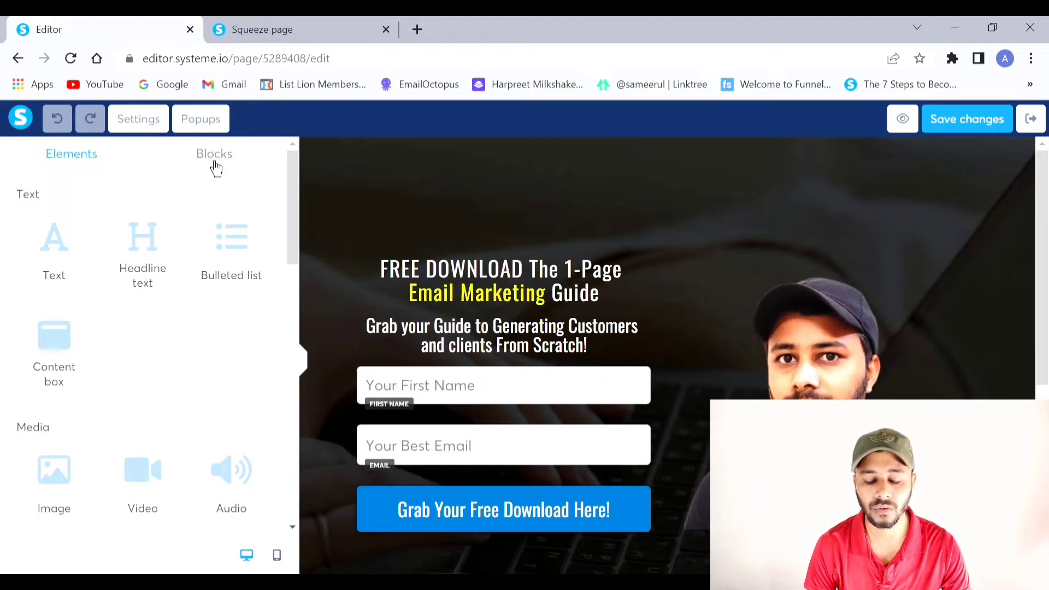
pyautogui.click(213, 155)
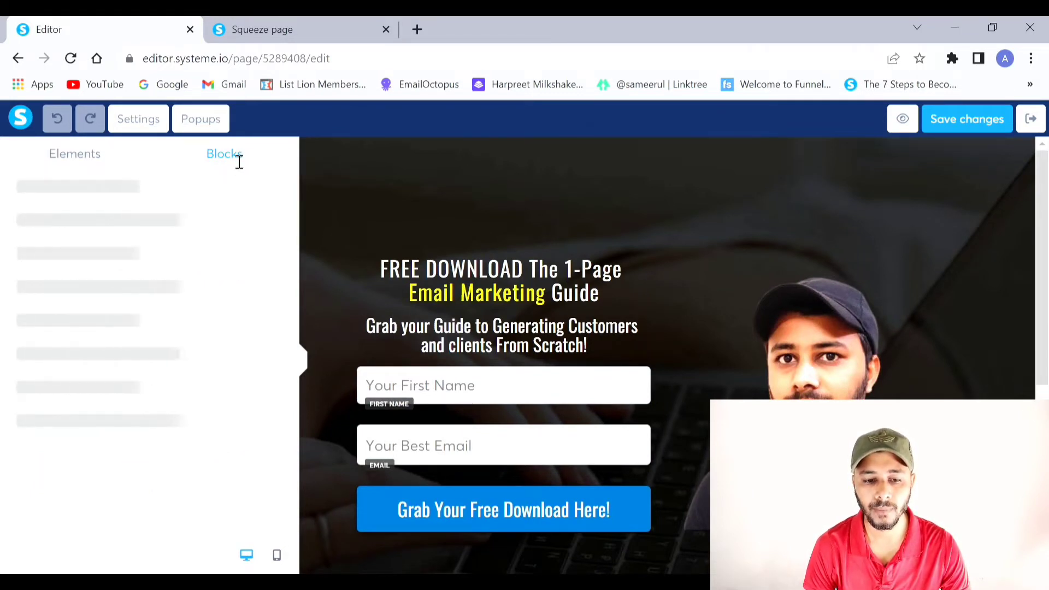
pyautogui.click(38, 197)
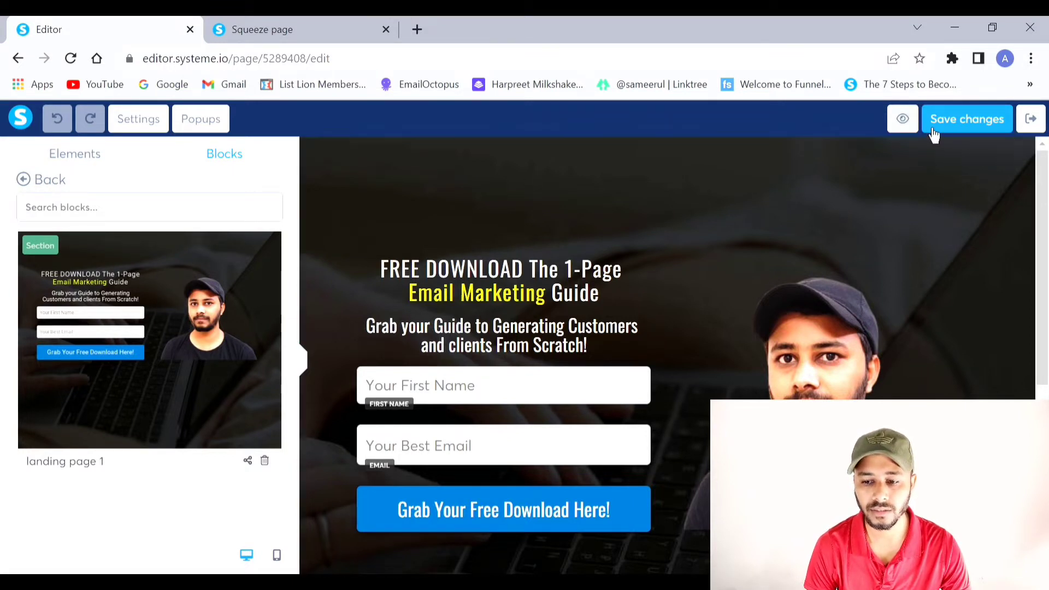
# Leave the squeeze page editor and open the Thankyou page step for editing
pyautogui.click(1041, 125)
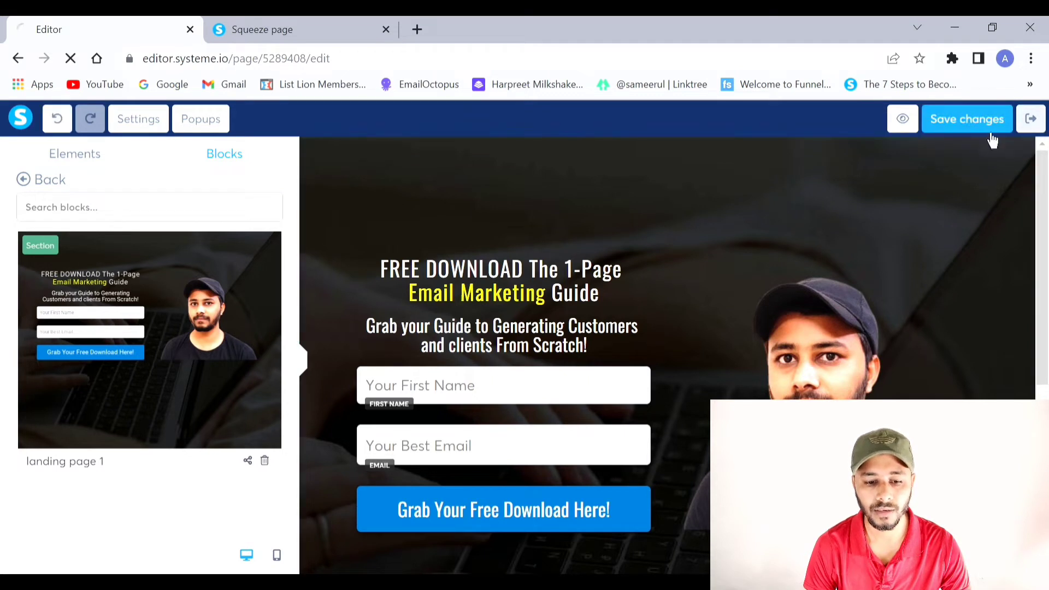
pyautogui.click(151, 355)
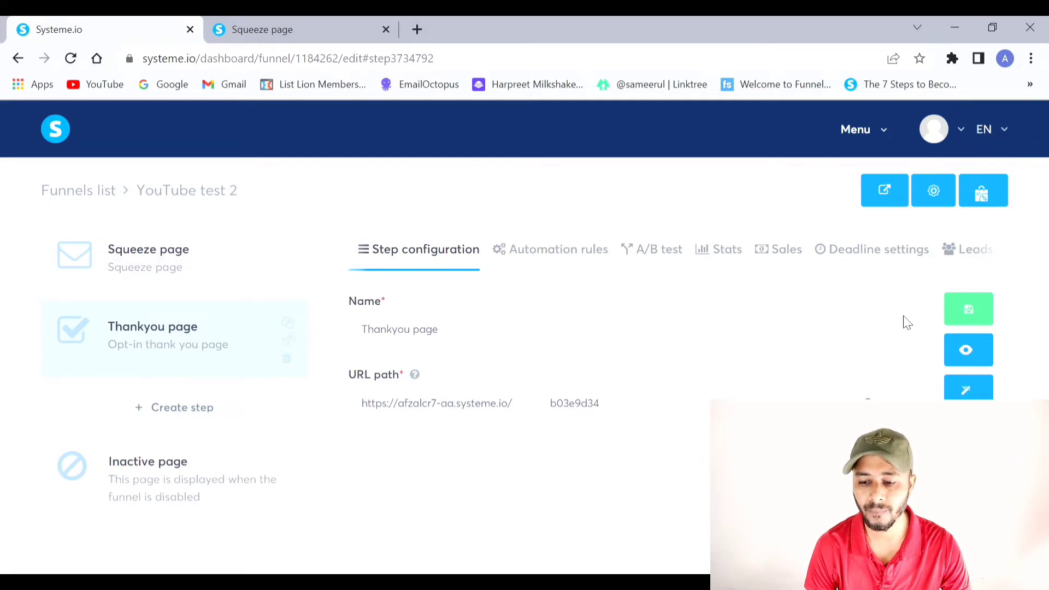
pyautogui.click(967, 340)
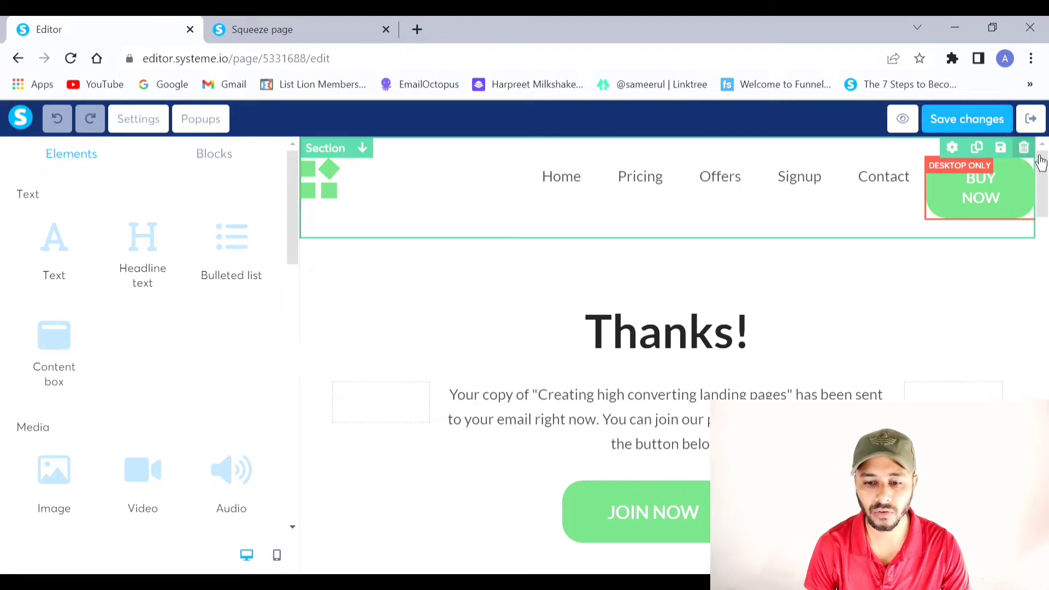
# Delete the navigation header, "Thanks!" and "Why you should use our product again?" sections from the thank-you page
pyautogui.click(1023, 148)
pyautogui.click(620, 155)
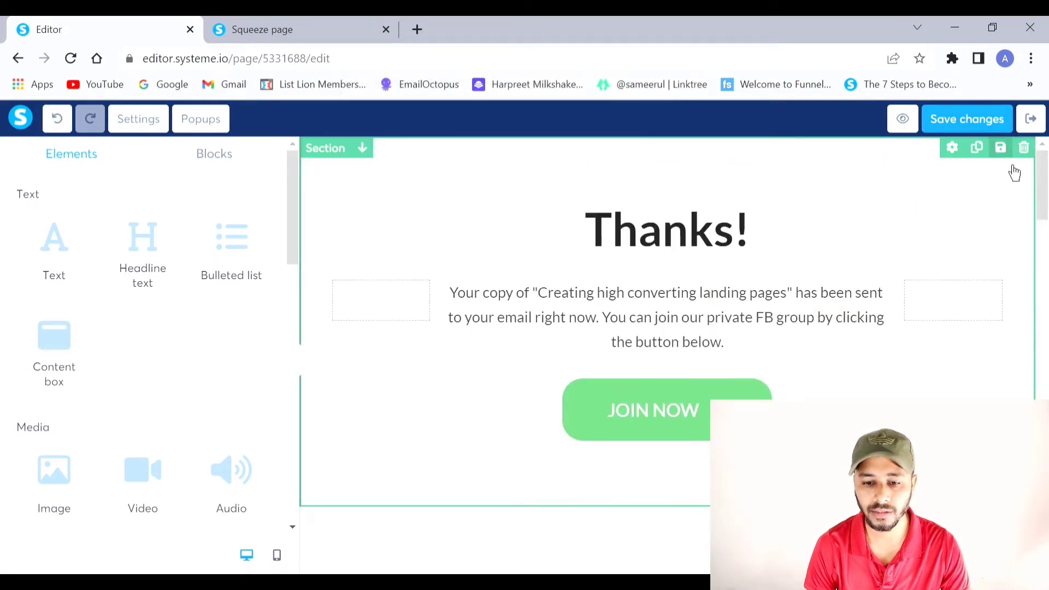
pyautogui.click(1024, 148)
pyautogui.click(604, 153)
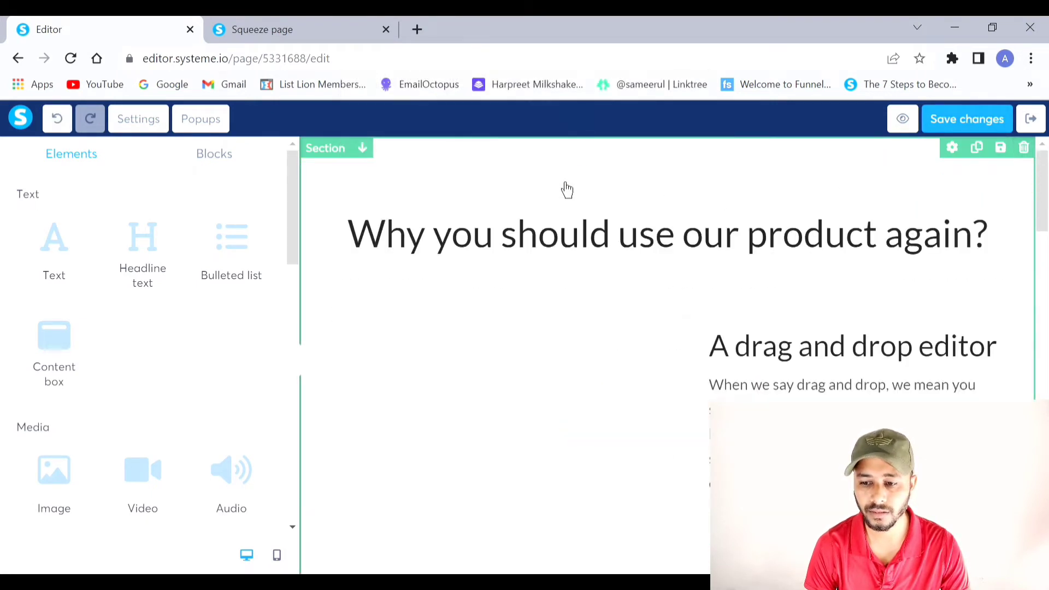
pyautogui.click(1023, 148)
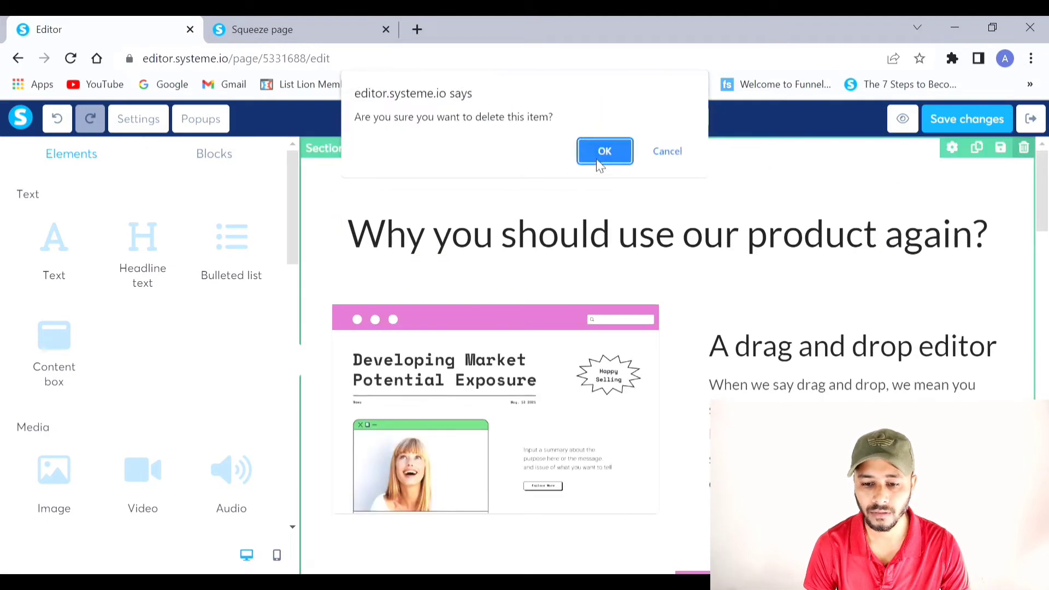
pyautogui.click(602, 151)
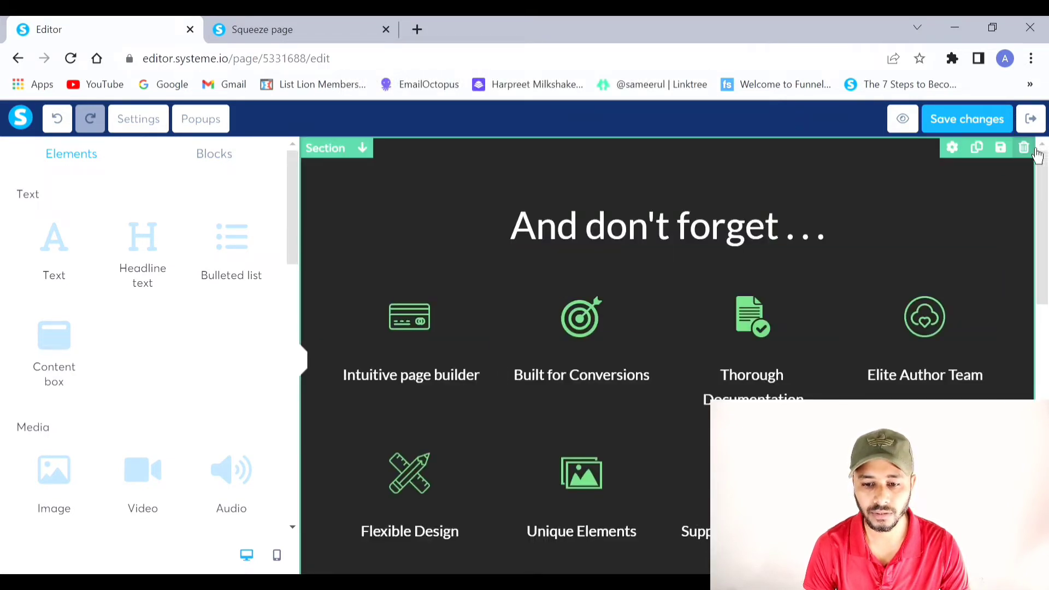
# Delete the remaining "And don't forget . . .", "Your next landing page deserves better" and social media footer sections from the thank-you page
pyautogui.click(1023, 148)
pyautogui.click(604, 153)
pyautogui.scroll(-4, 588, 342)
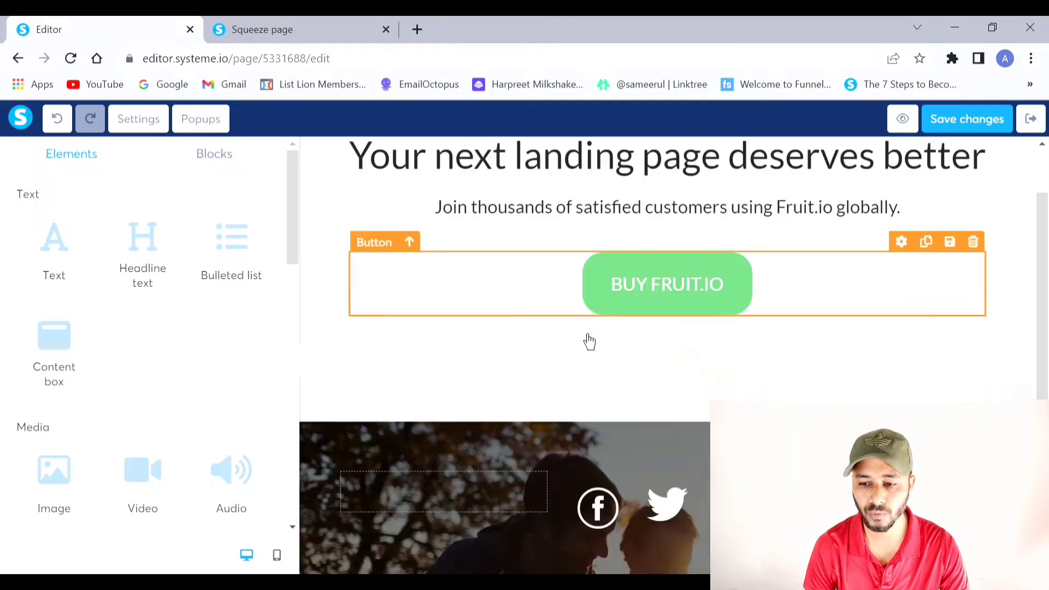
pyautogui.scroll(4, 1002, 198)
pyautogui.click(1023, 148)
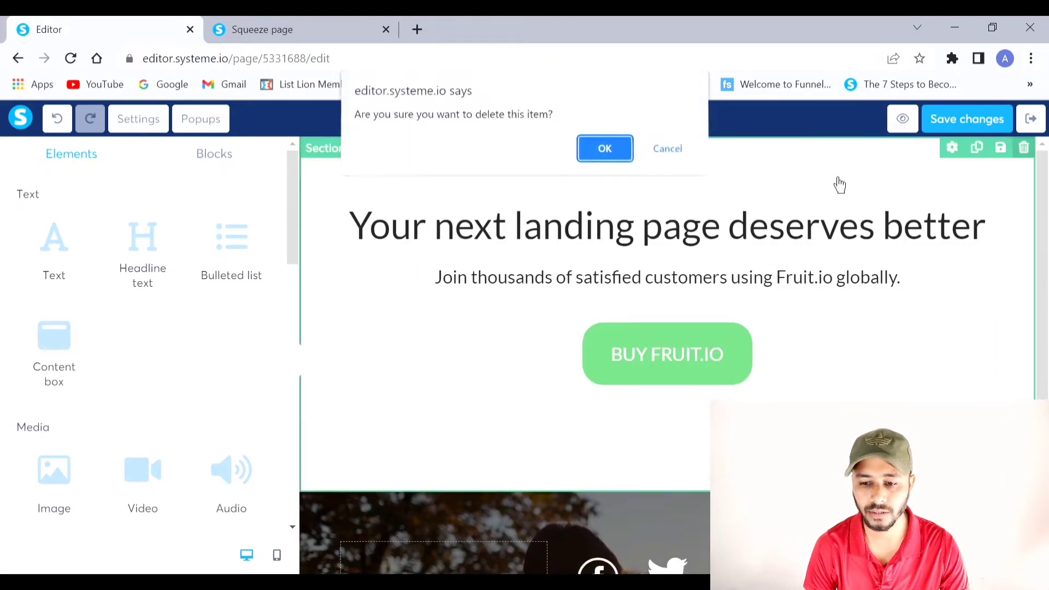
pyautogui.click(604, 149)
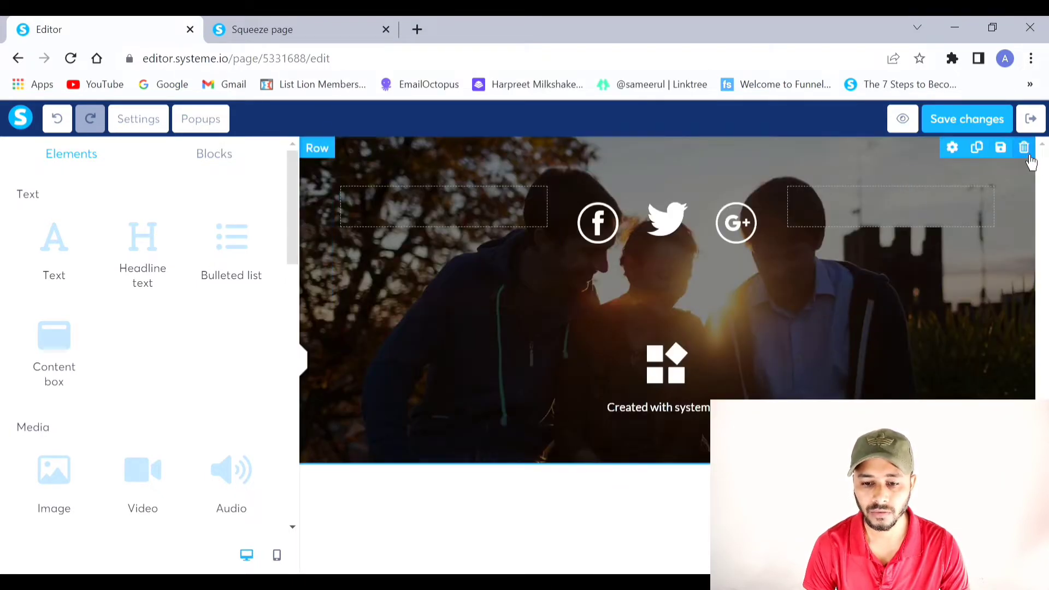
pyautogui.click(1023, 148)
pyautogui.click(604, 153)
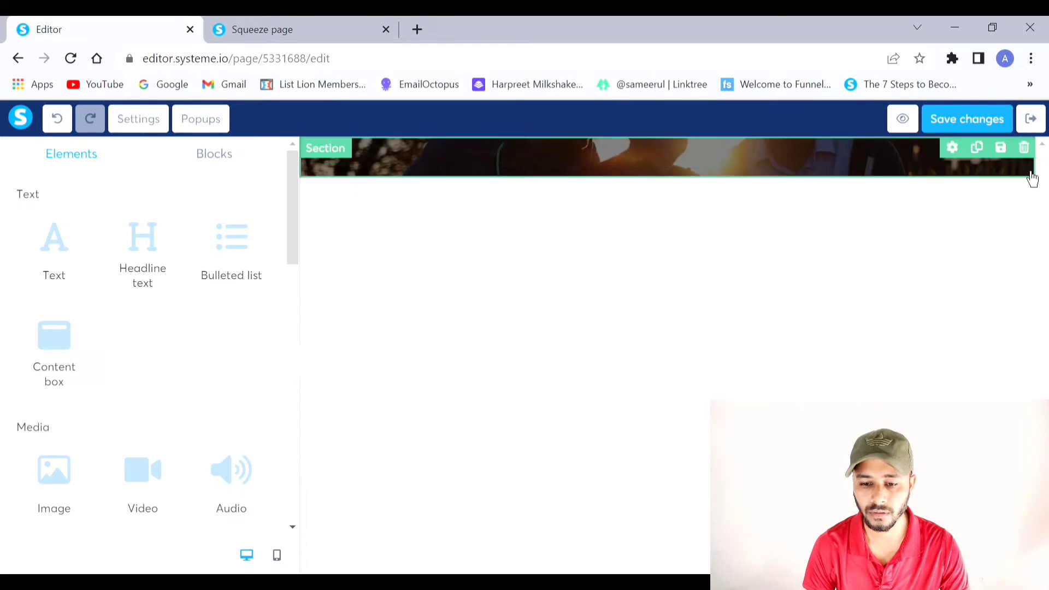
pyautogui.click(1023, 148)
pyautogui.click(608, 151)
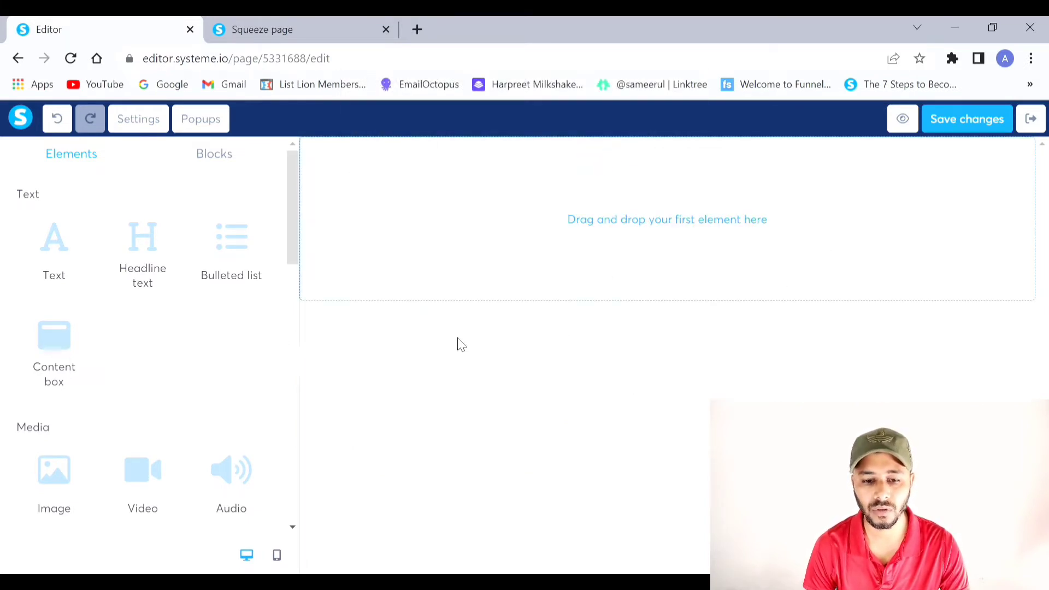
# Insert the saved block "landing page 1" into the empty page and delete the row holding its opt-in form and photo
pyautogui.click(218, 161)
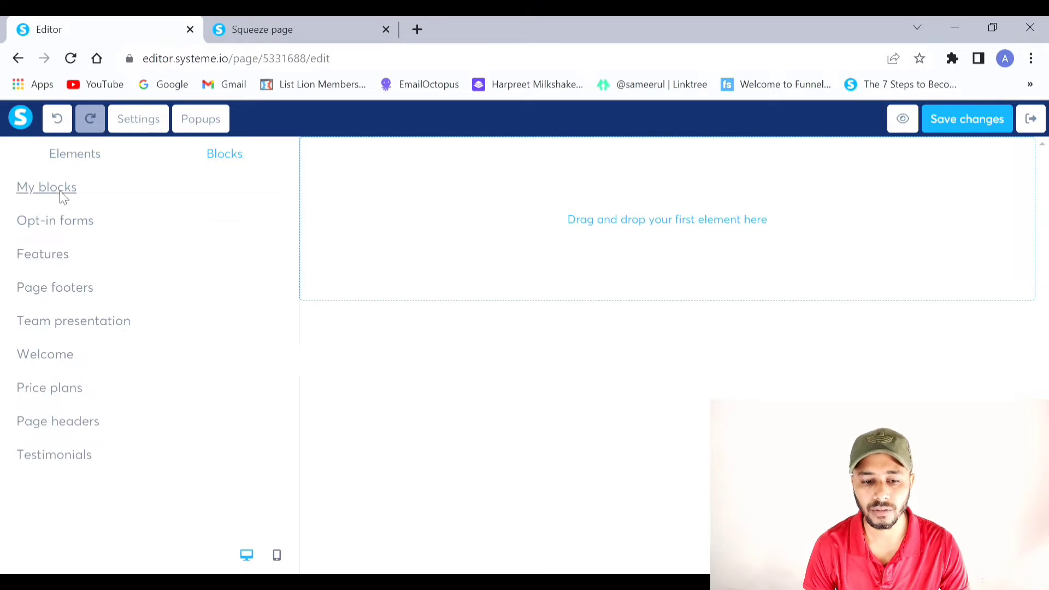
pyautogui.click(61, 195)
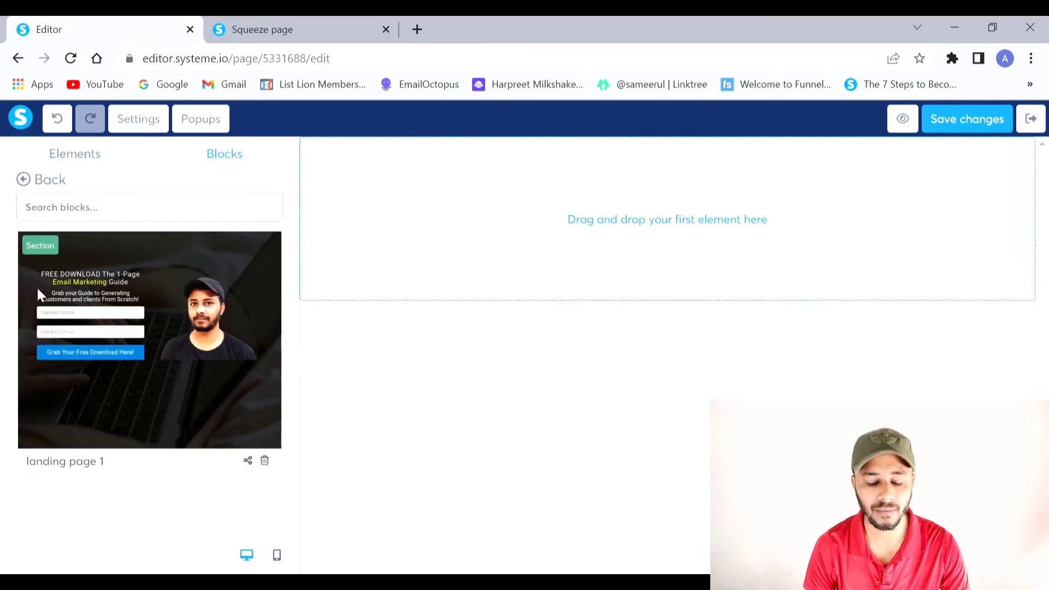
pyautogui.click(144, 294)
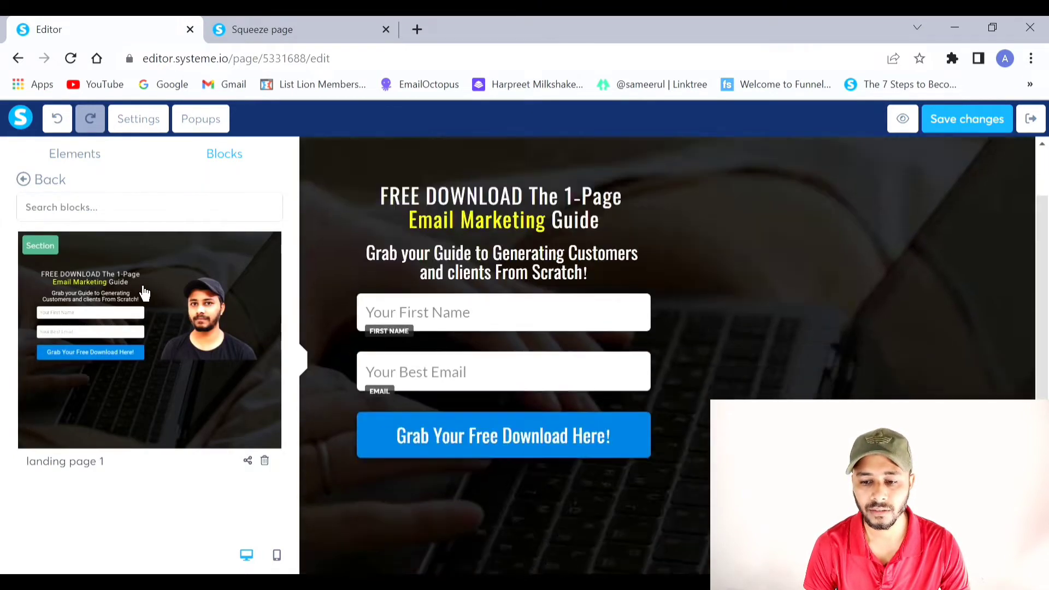
pyautogui.scroll(4, 505, 368)
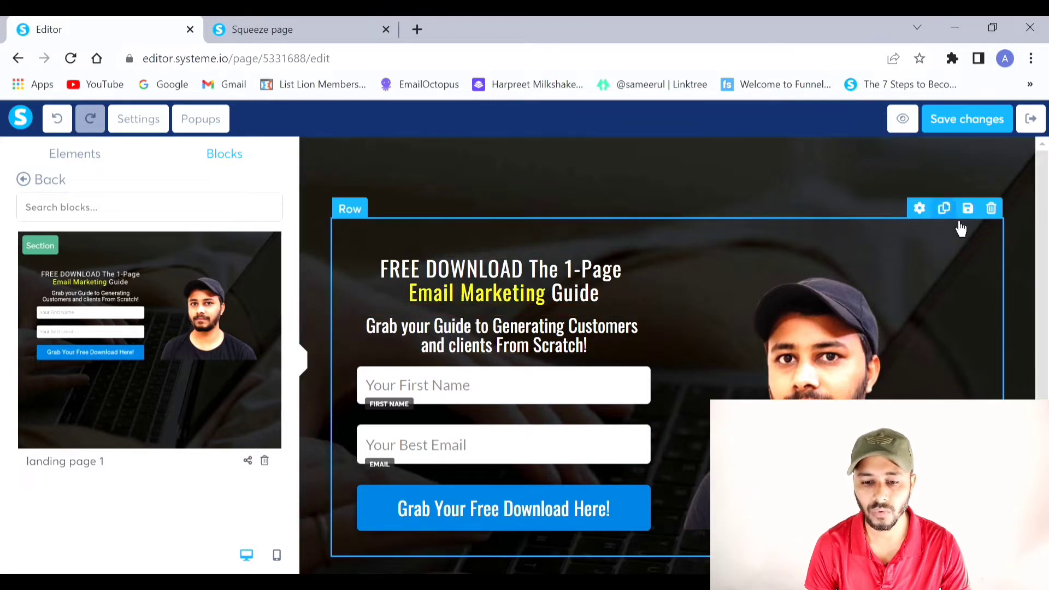
pyautogui.click(991, 208)
pyautogui.click(604, 153)
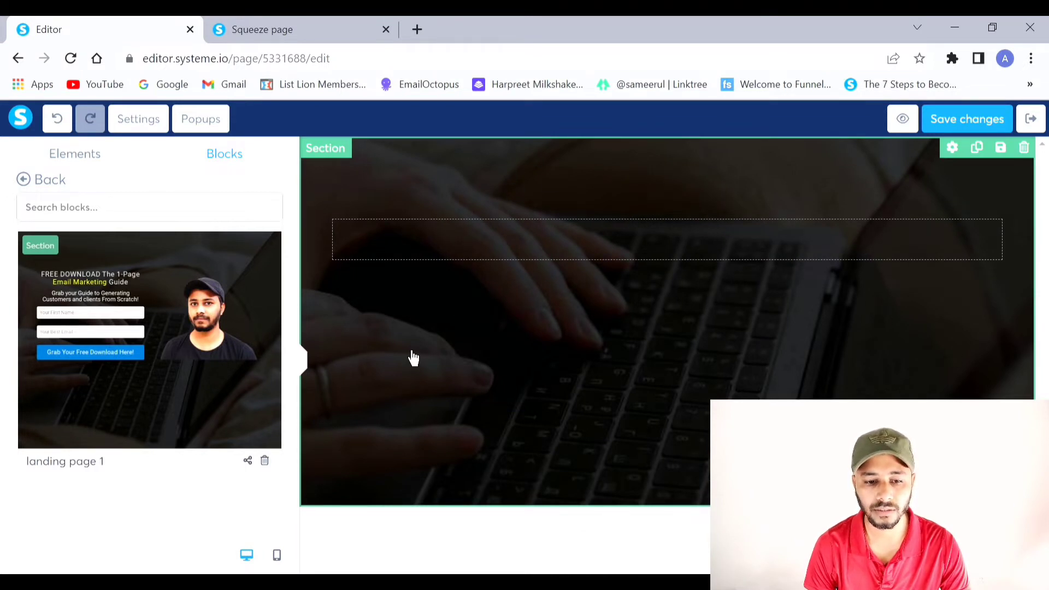
# Add a headline text element to the section's empty row and replace its placeholder text with "Thanks!"
pyautogui.click(82, 158)
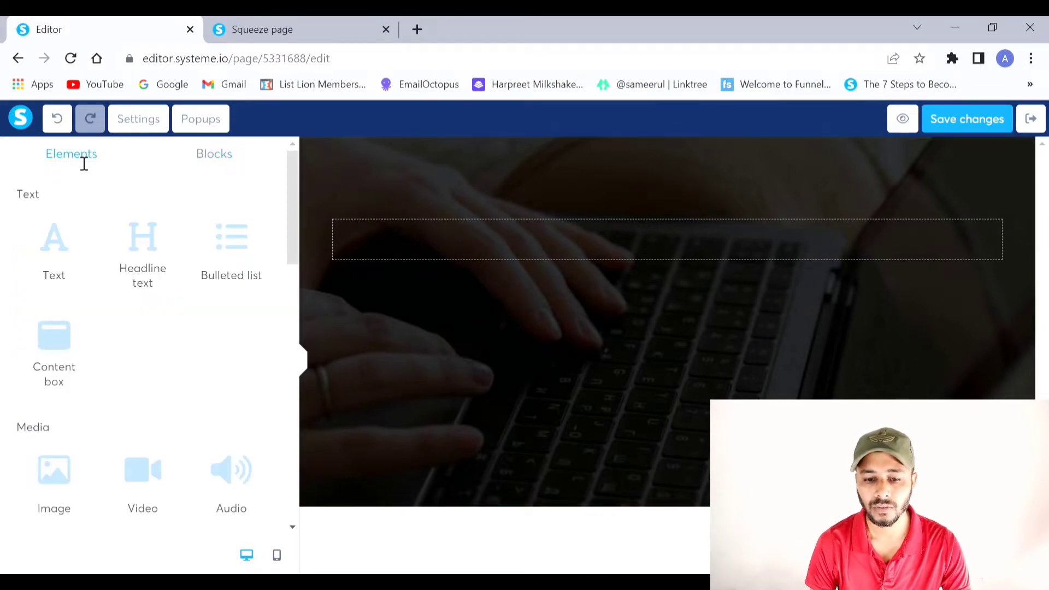
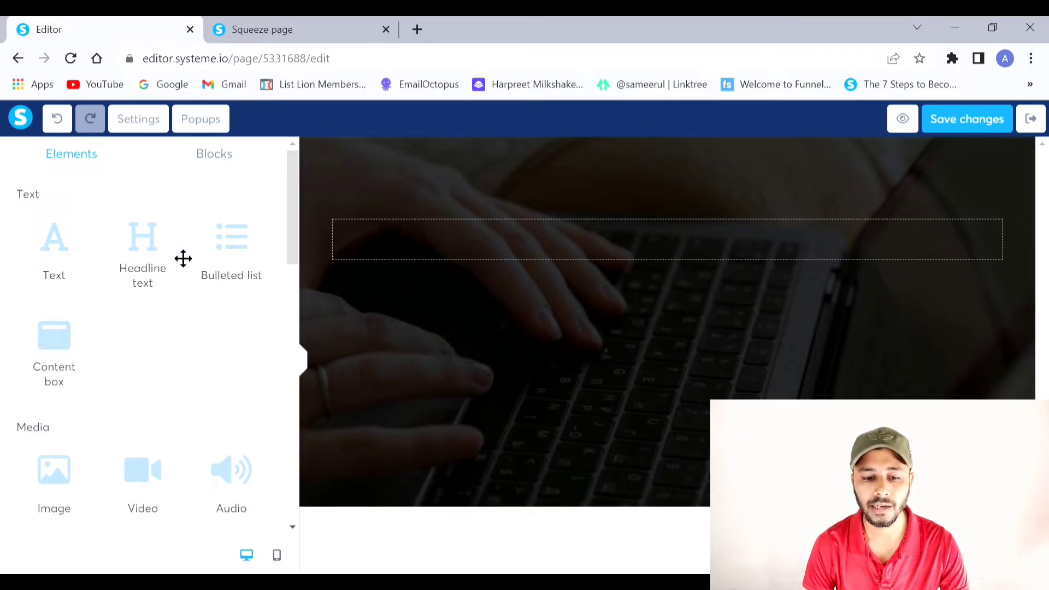
pyautogui.moveTo(150, 262); pyautogui.dragTo(575, 237)
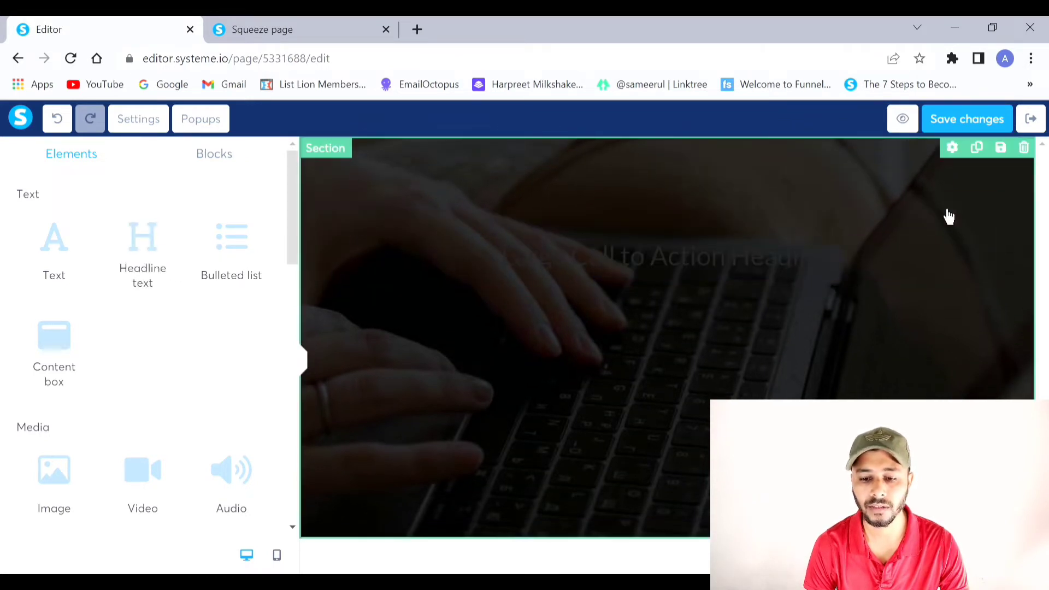
pyautogui.doubleClick(656, 270)
pyautogui.tripleClick(752, 274)
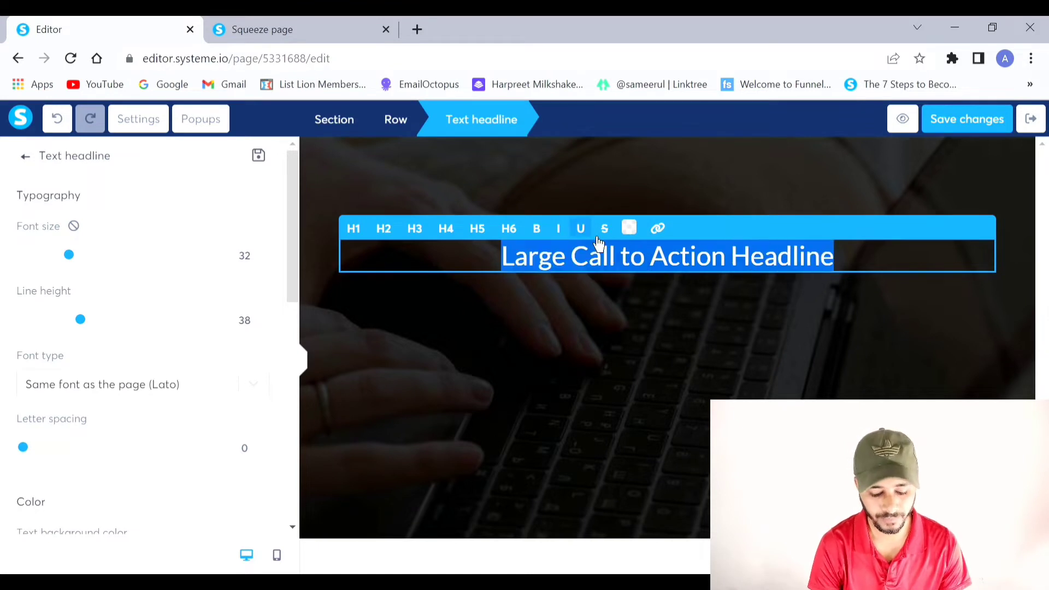
pyautogui.press('BackSpace')
pyautogui.write('Thanks')
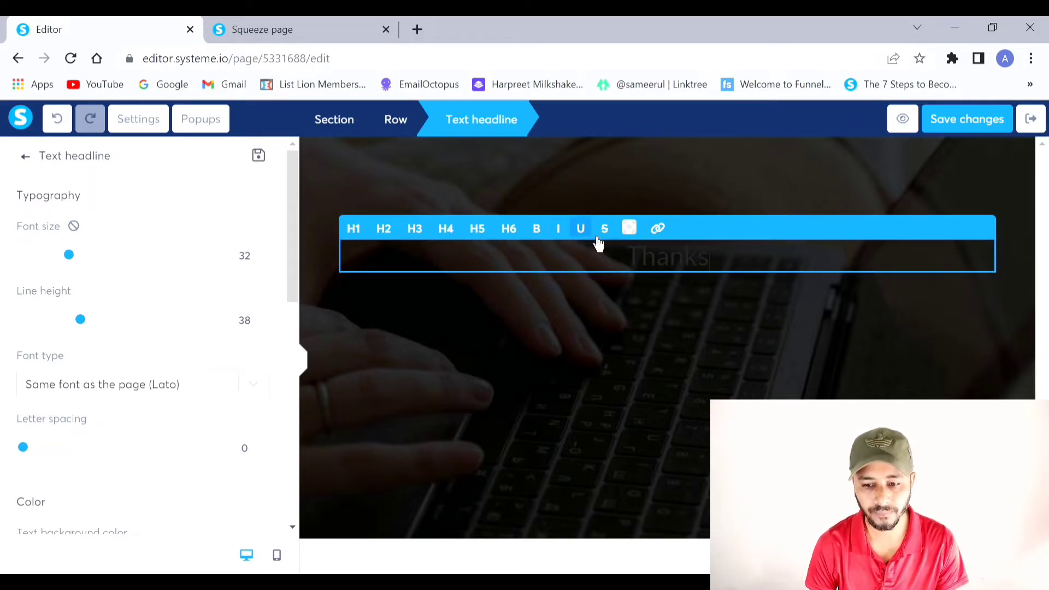
pyautogui.write('!')
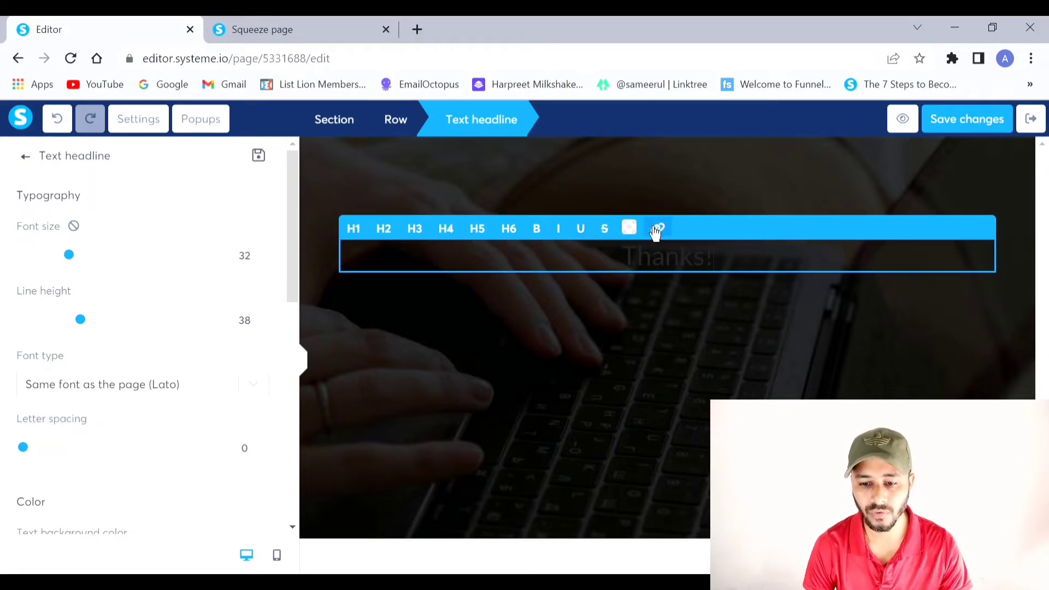
# Try to recolor the "Thanks!" headline to the near-white shade F9EEEE
pyautogui.tripleClick(692, 257)
pyautogui.click(629, 229)
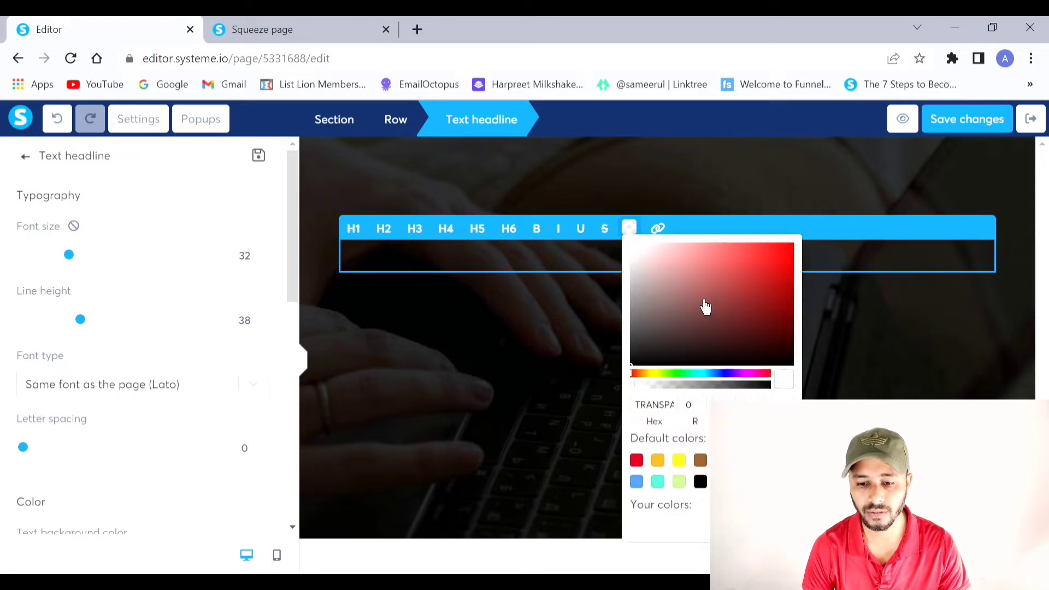
pyautogui.click(638, 245)
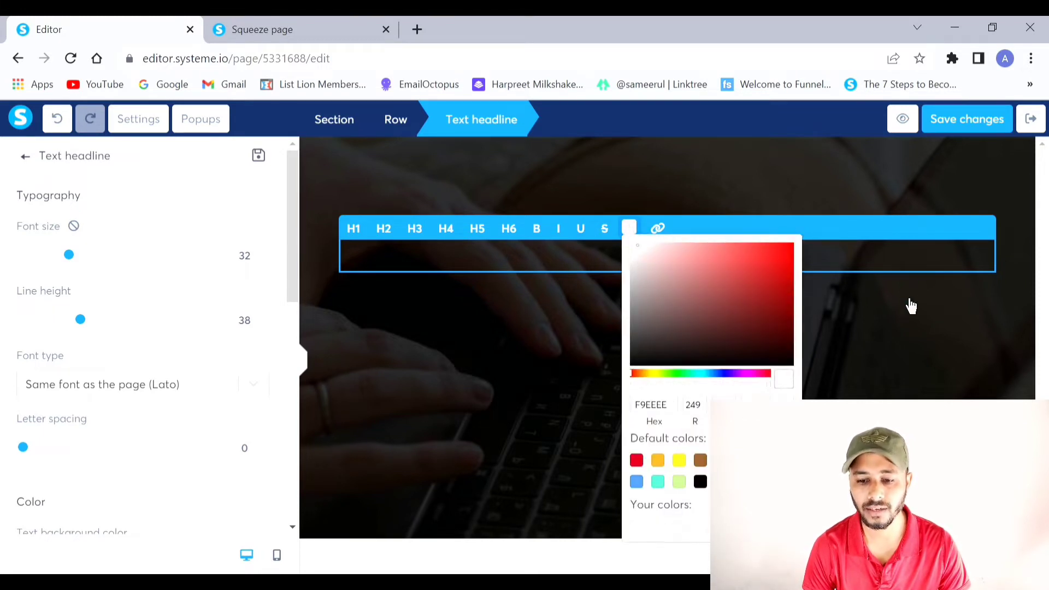
pyautogui.click(884, 330)
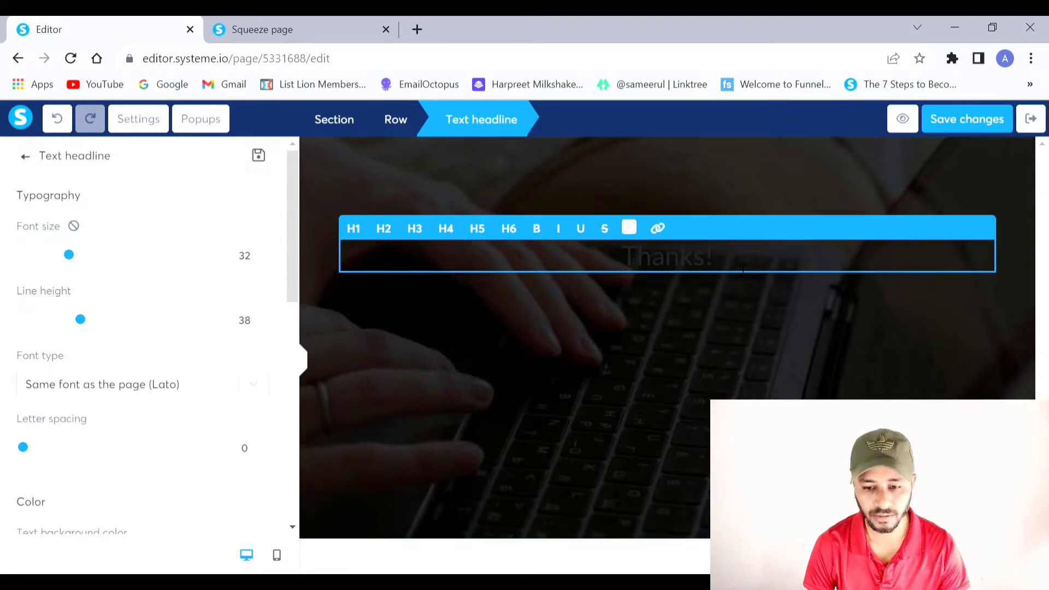
# Rewrite the headline in capitals as "THANKS!" and color its text white
pyautogui.hotkey('ctrl', 'a')
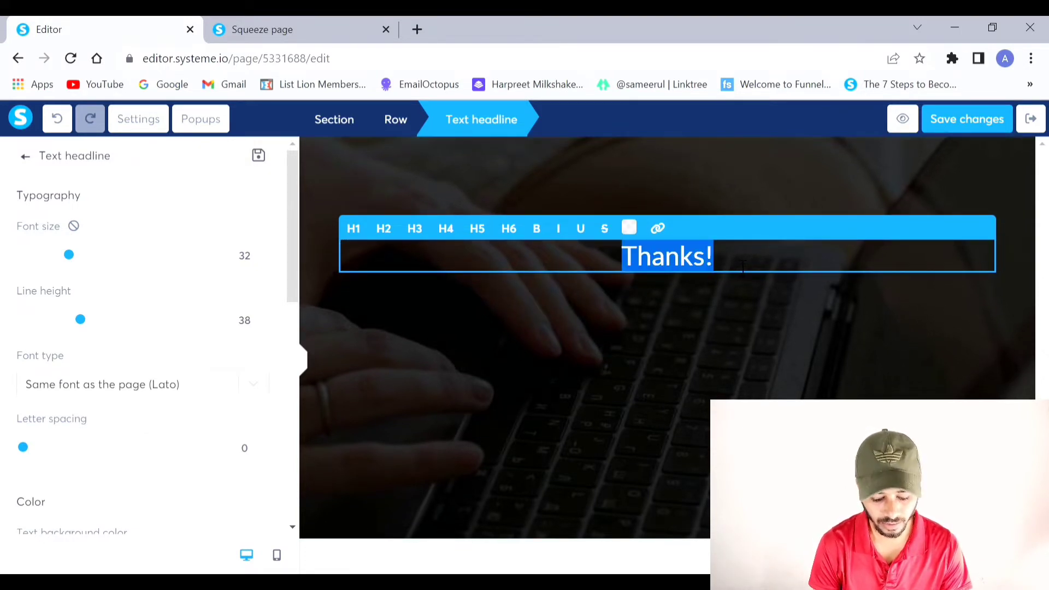
pyautogui.write('THANKS!')
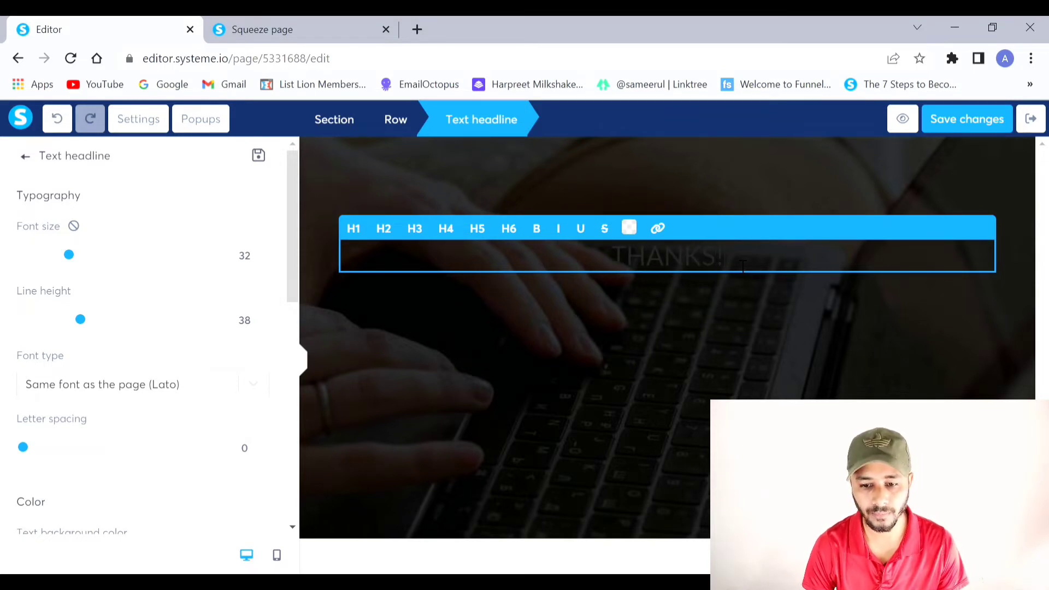
pyautogui.hotkey('ctrl', 'a')
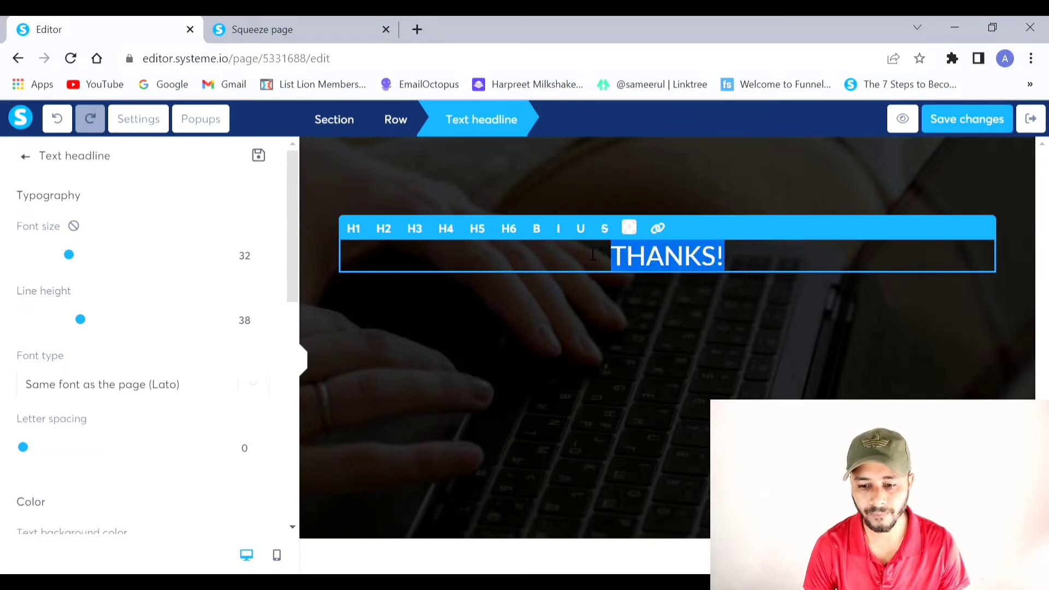
pyautogui.click(629, 228)
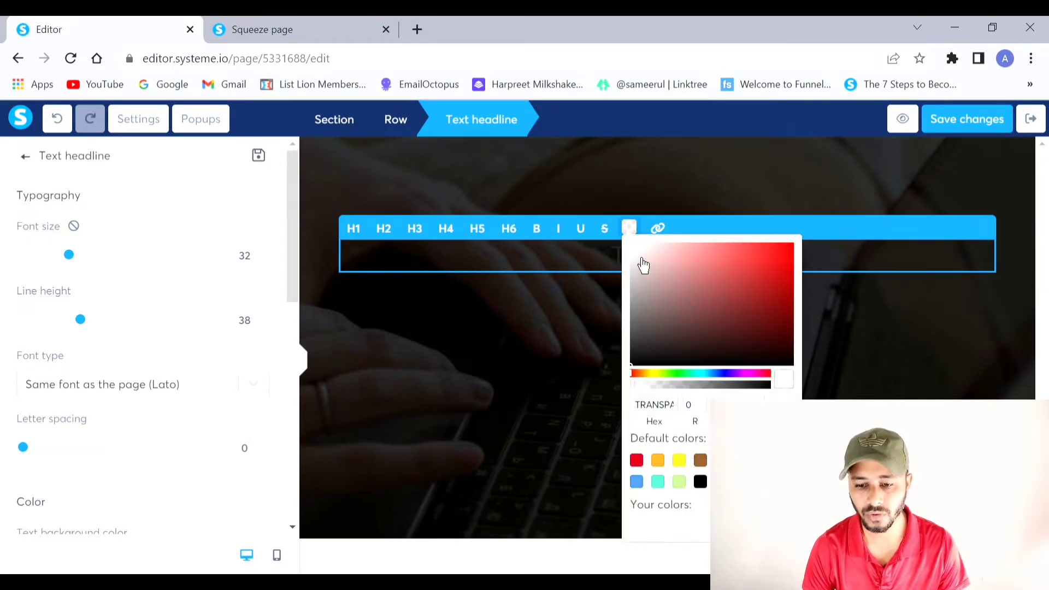
pyautogui.click(481, 301)
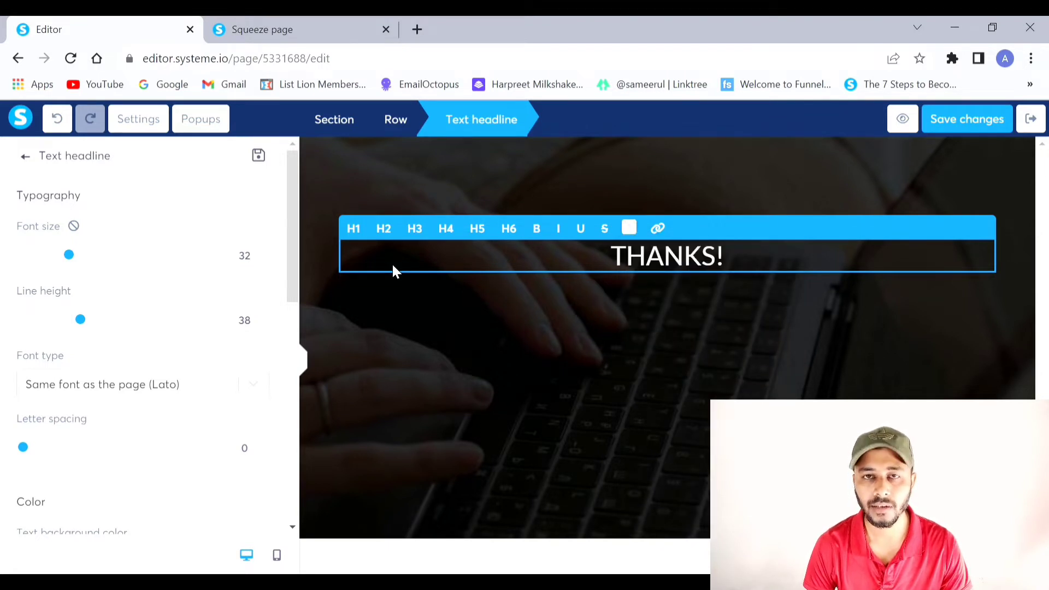
# Format the "THANKS!" headline as a bold H1 and look through its remaining style settings
pyautogui.click(368, 245)
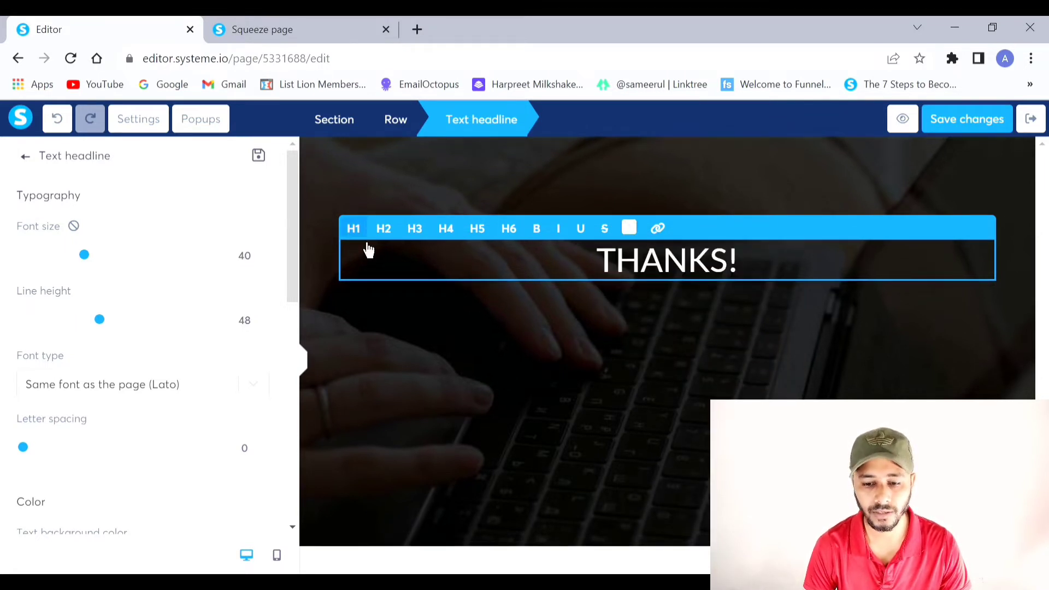
pyautogui.click(549, 238)
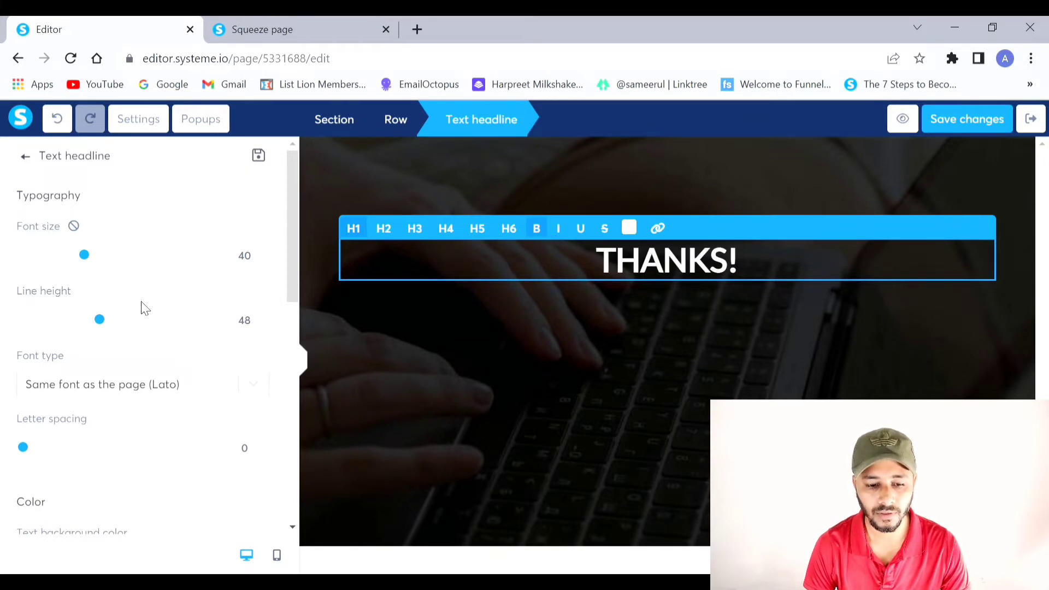
pyautogui.scroll(-9, 141, 304)
pyautogui.scroll(3, 153, 318)
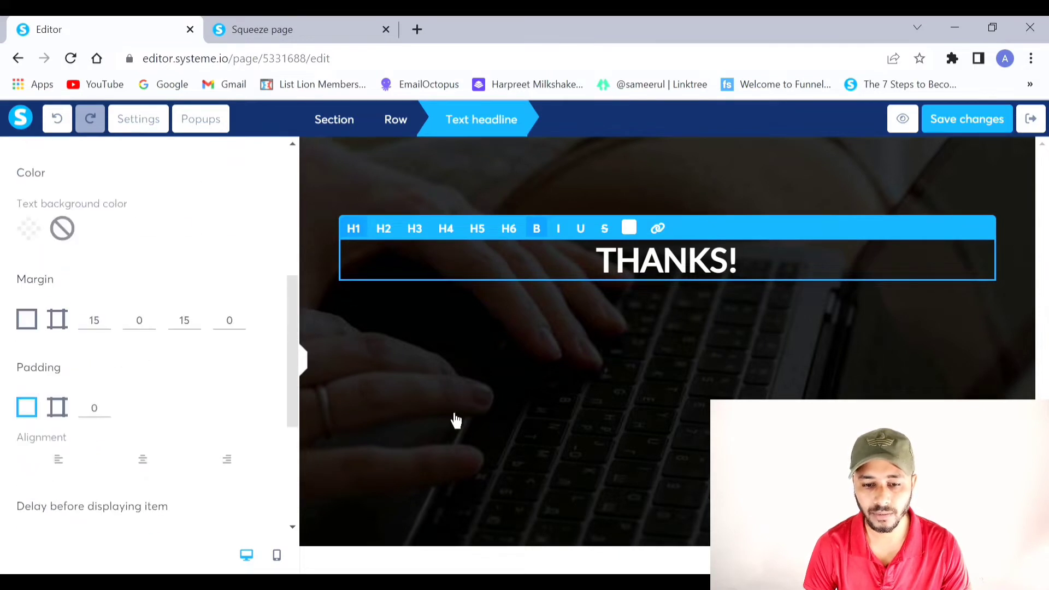
# Set the top padding of the section containing the "THANKS!" headline to 0
pyautogui.click(473, 408)
pyautogui.click(382, 181)
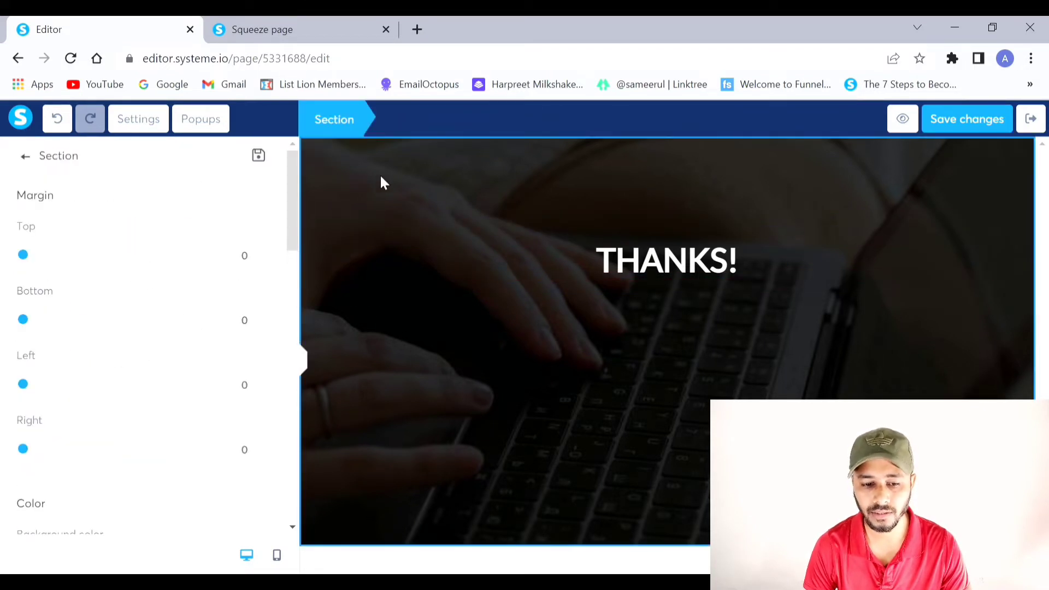
pyautogui.scroll(-8, 55, 287)
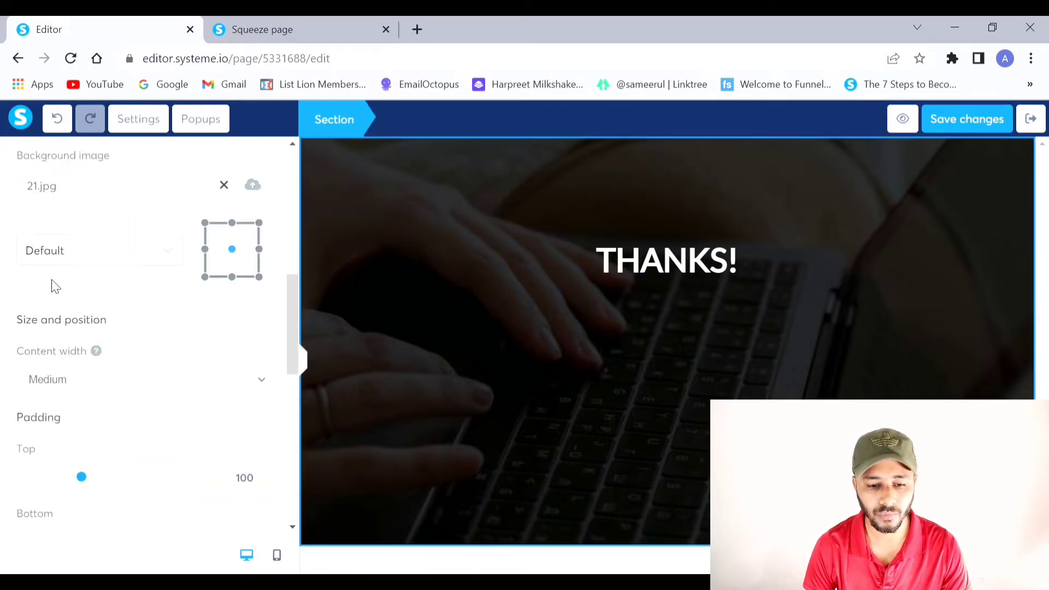
pyautogui.moveTo(93, 325); pyautogui.dragTo(24, 324)
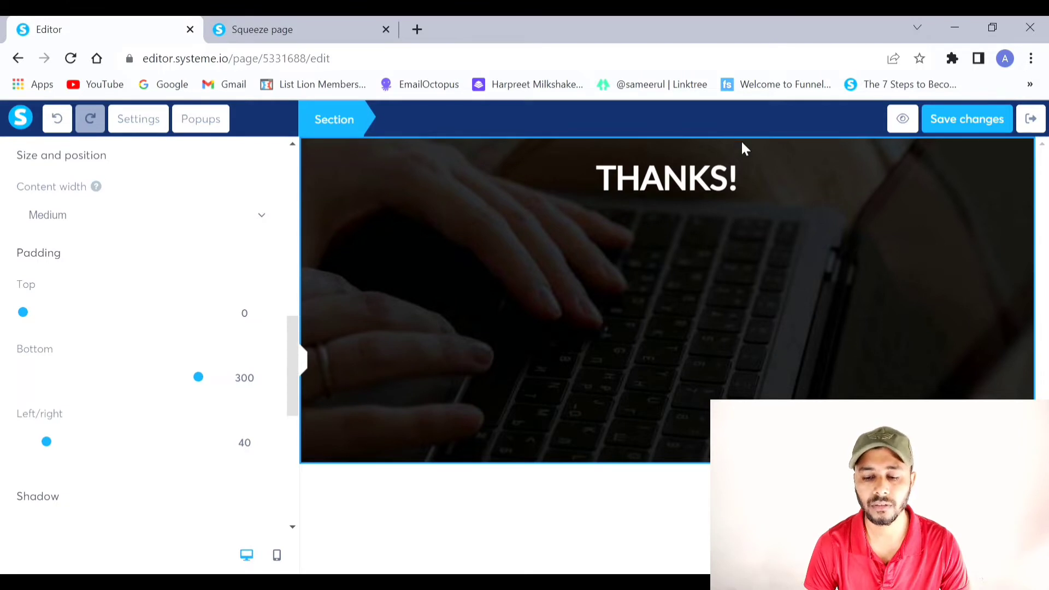
pyautogui.click(753, 274)
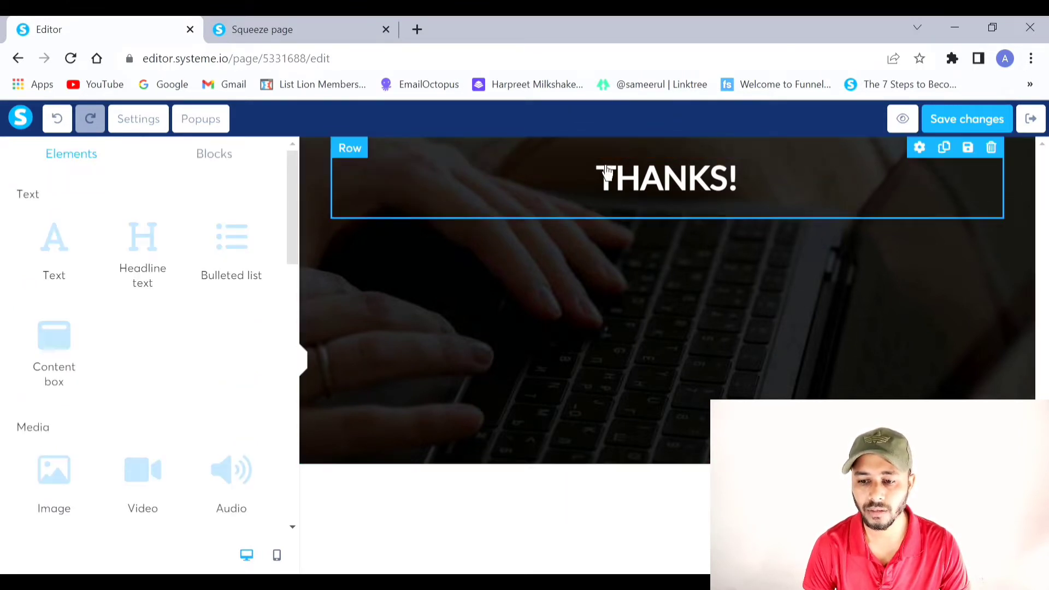
# Preview the thank-you page without the preview notice, close the Squeeze page browser tab, and return to the editor
pyautogui.click(907, 119)
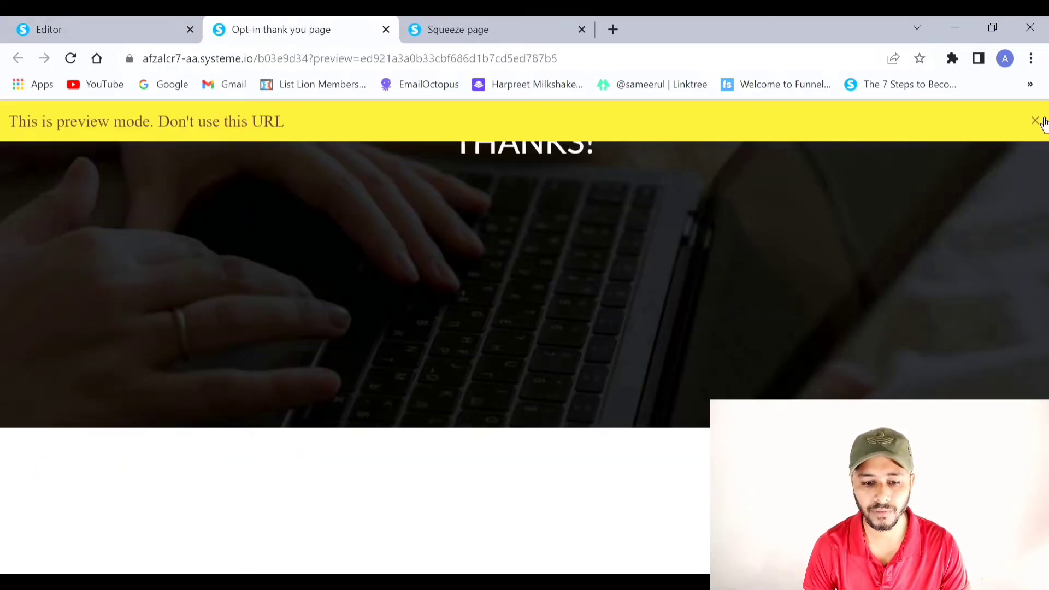
pyautogui.click(1035, 121)
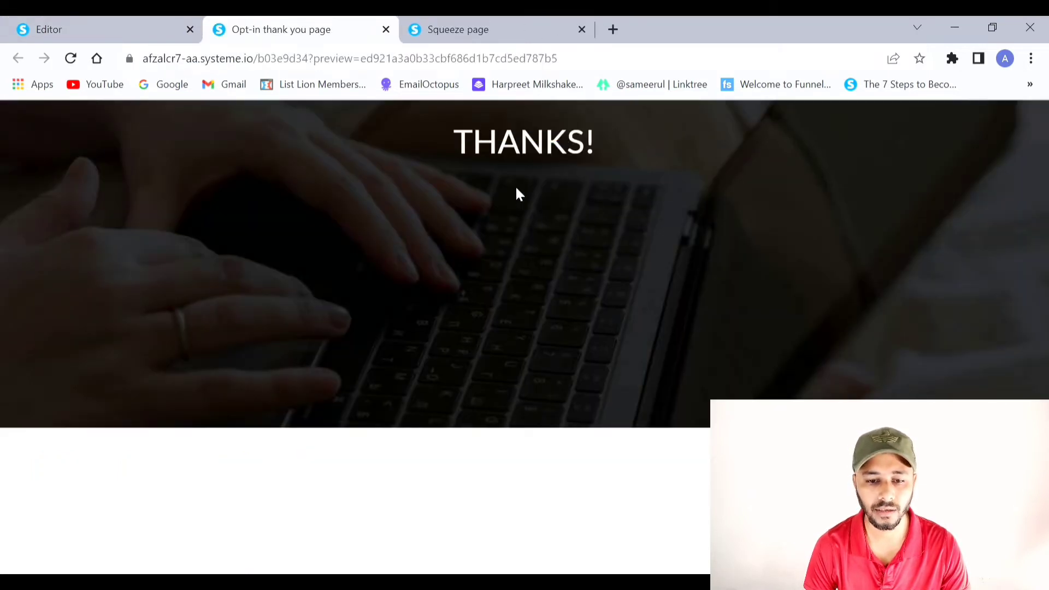
pyautogui.click(589, 32)
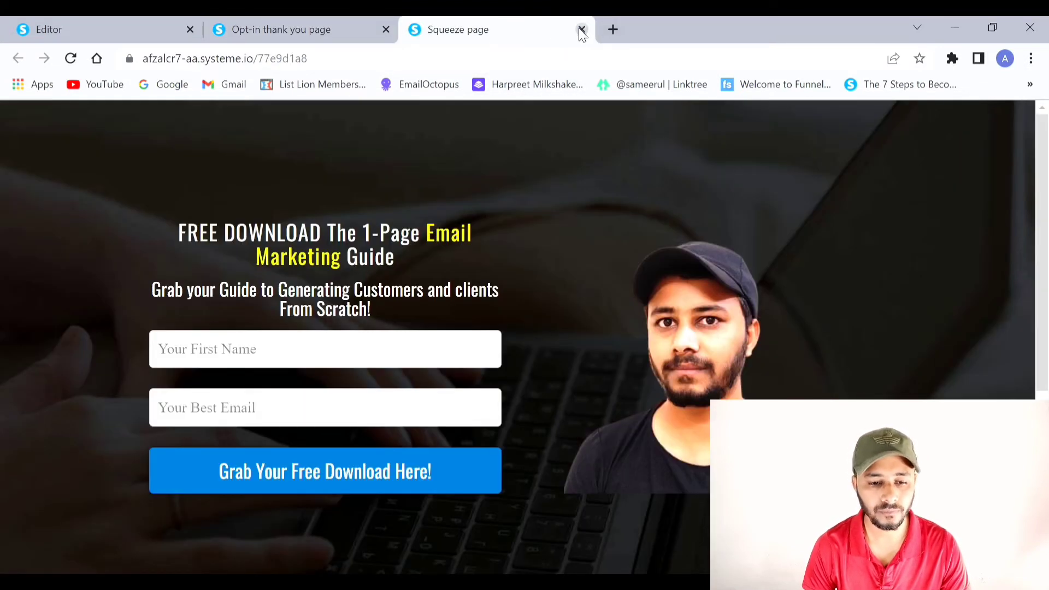
pyautogui.click(582, 30)
pyautogui.click(60, 26)
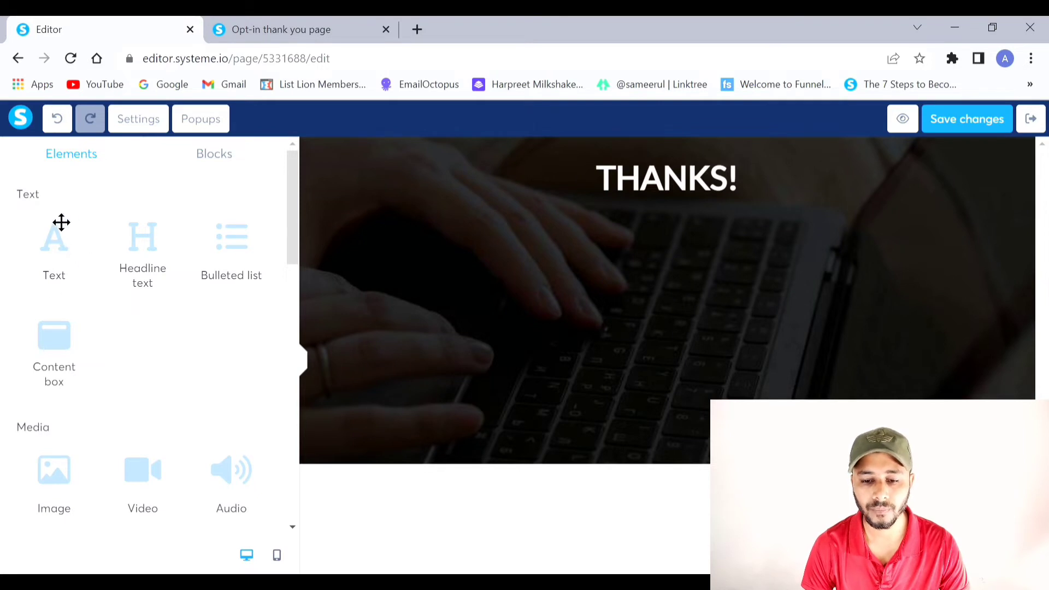
# Add a text element below the "THANKS!" headline and clear its placeholder text
pyautogui.moveTo(61, 263); pyautogui.dragTo(598, 192)
pyautogui.click(743, 260)
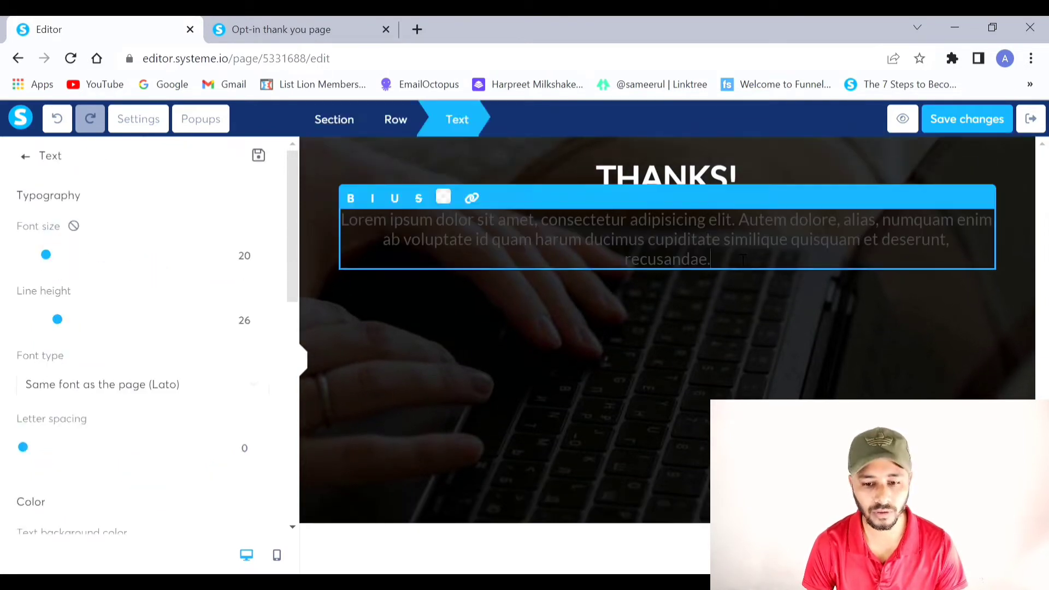
pyautogui.hotkey('ctrl', 'a')
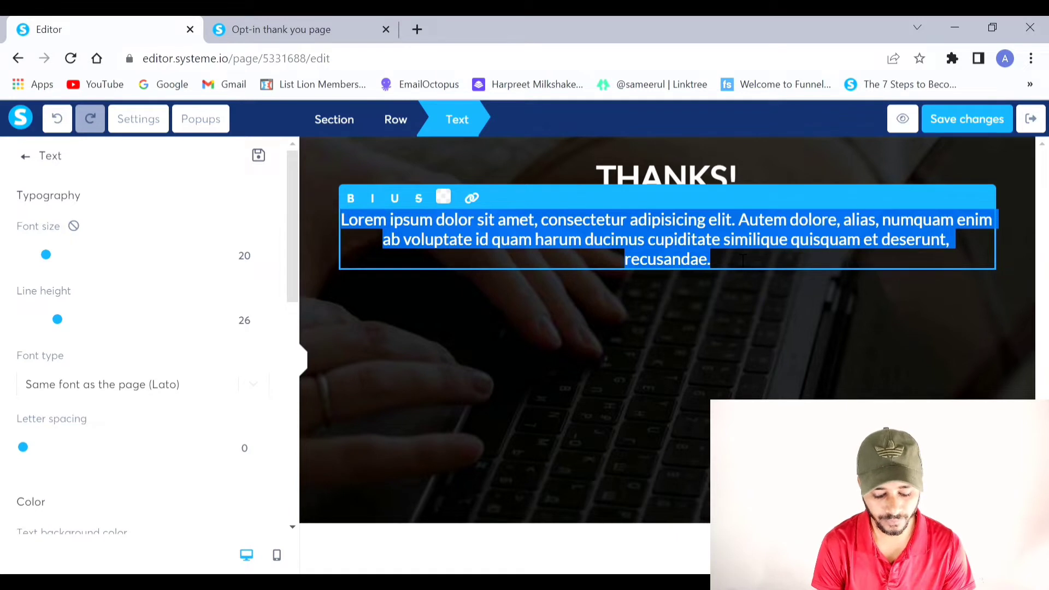
pyautogui.press('BackSpace')
pyautogui.write('yOU cAN')
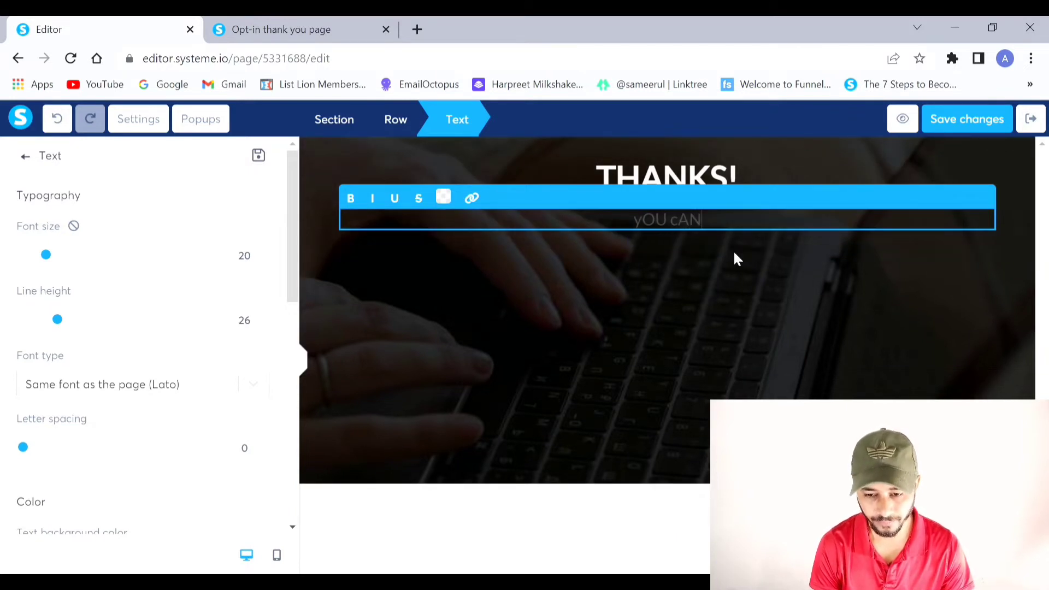
pyautogui.press('BackSpace')
pyautogui.press('BackSpace')
pyautogui.press('BackSpace')
pyautogui.press('BackSpace')
pyautogui.press('BackSpace')
pyautogui.press('BackSpace')
pyautogui.press('BackSpace')
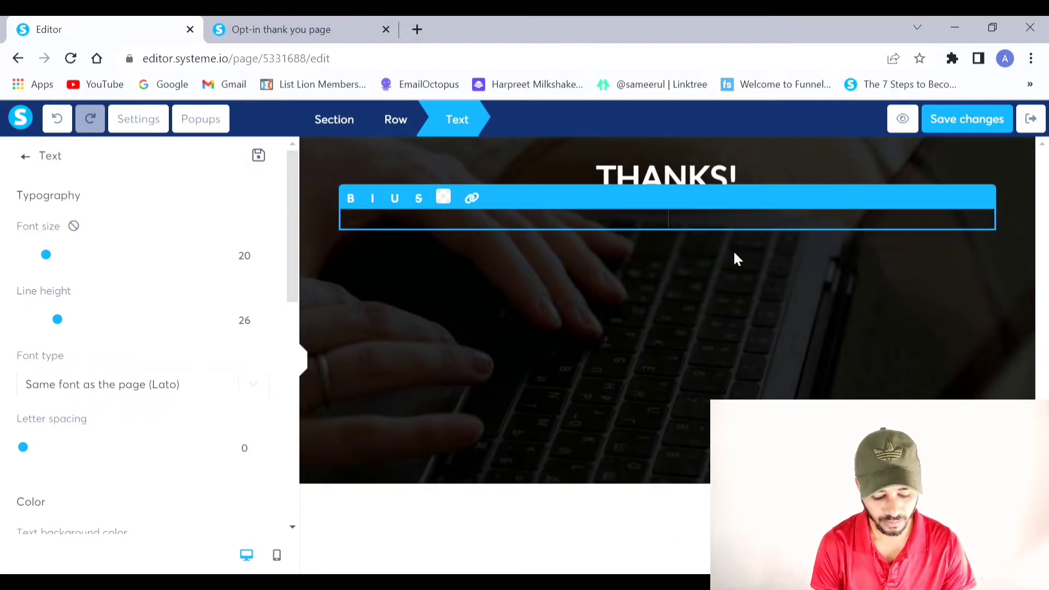
# Write "You Can Check Your Email Inbox in 10 Minutes" in the empty text element below the headline
pyautogui.write('You Can')
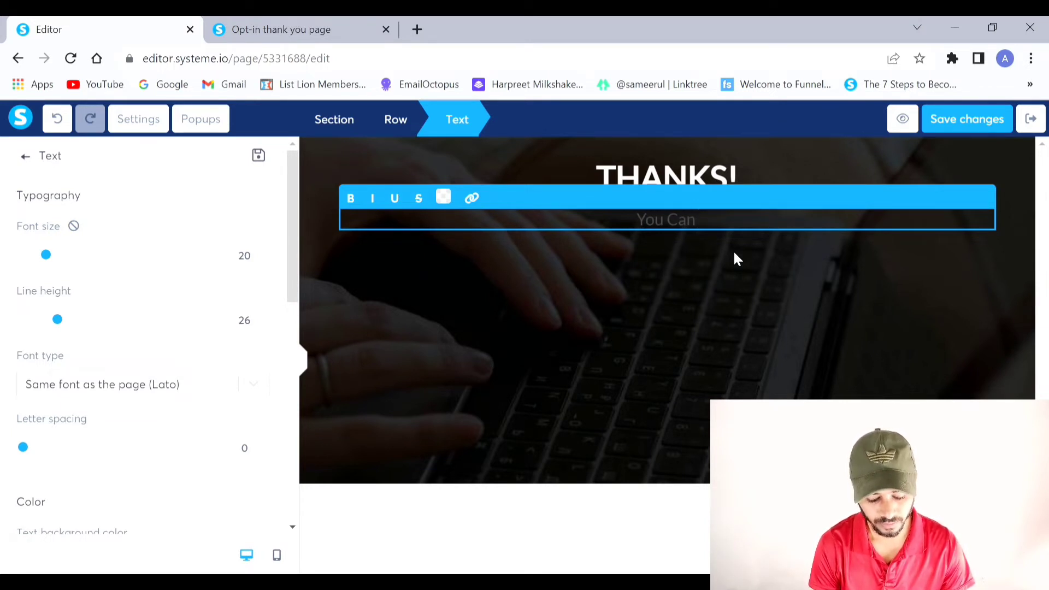
pyautogui.write(' Check Y')
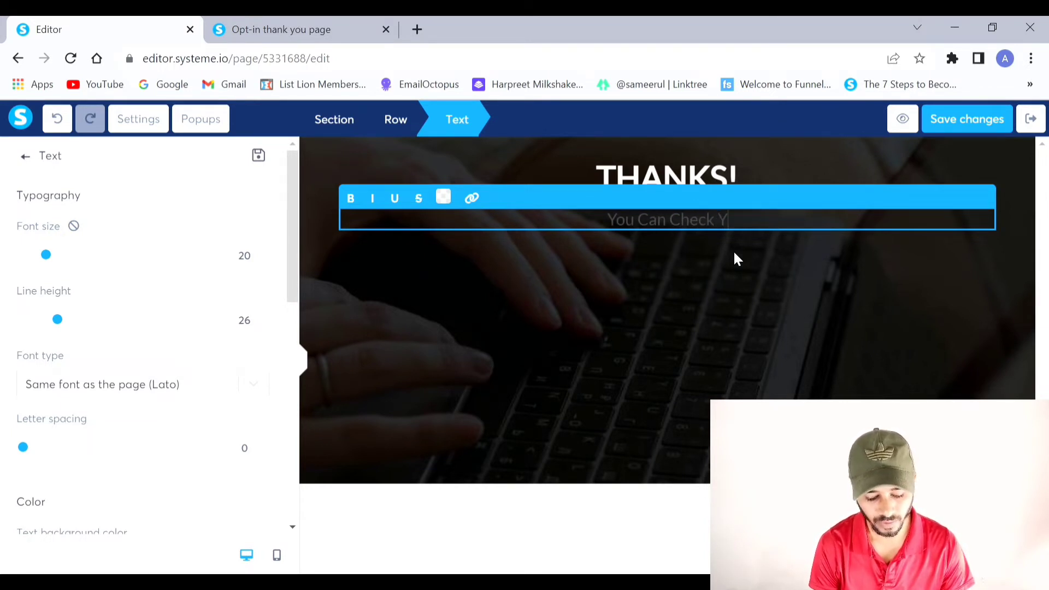
pyautogui.write('our Email')
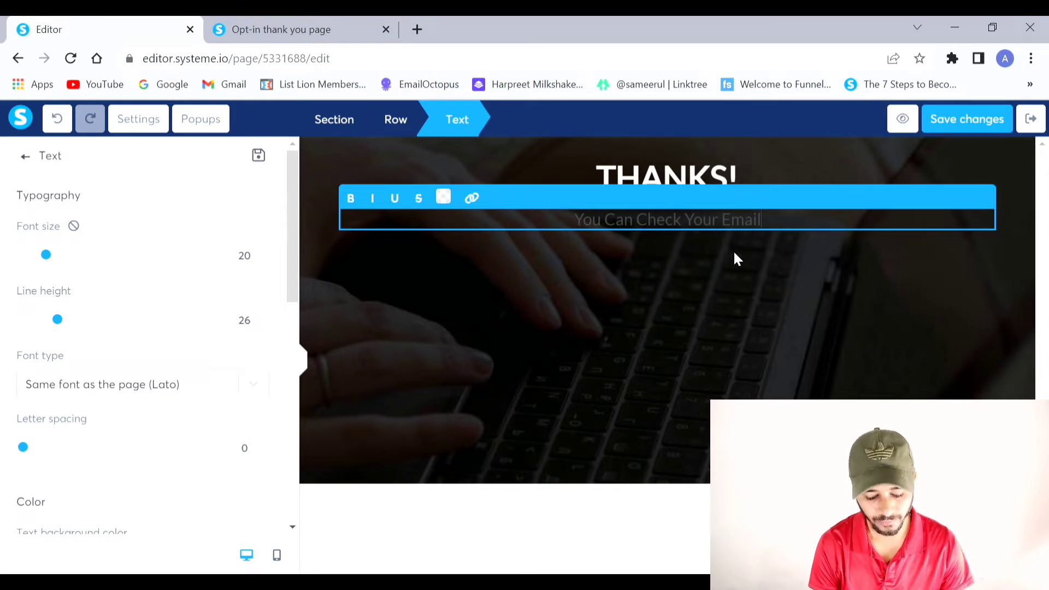
pyautogui.write(' Inb')
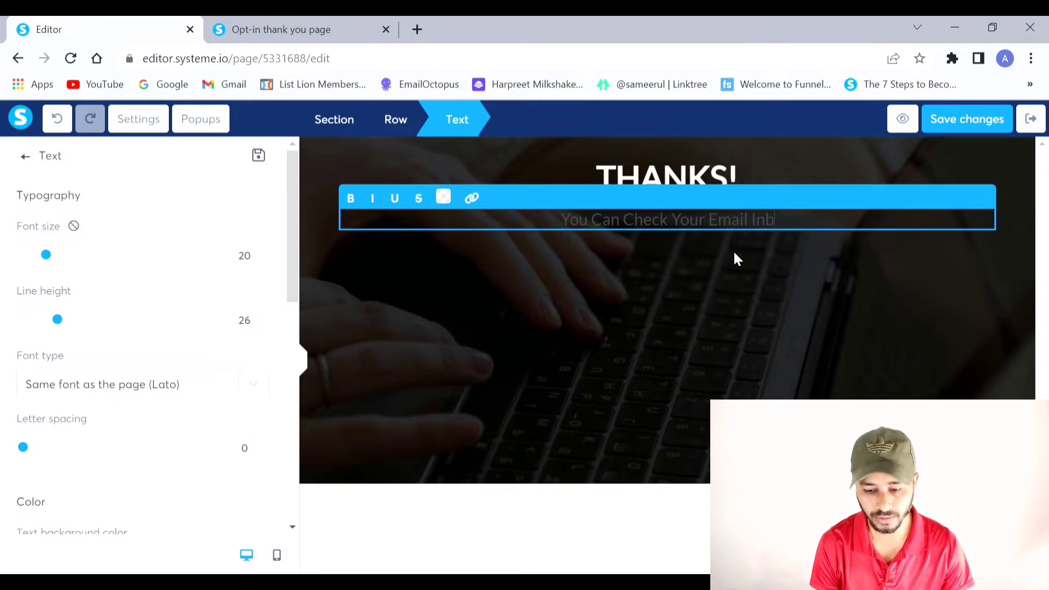
pyautogui.write('ox in')
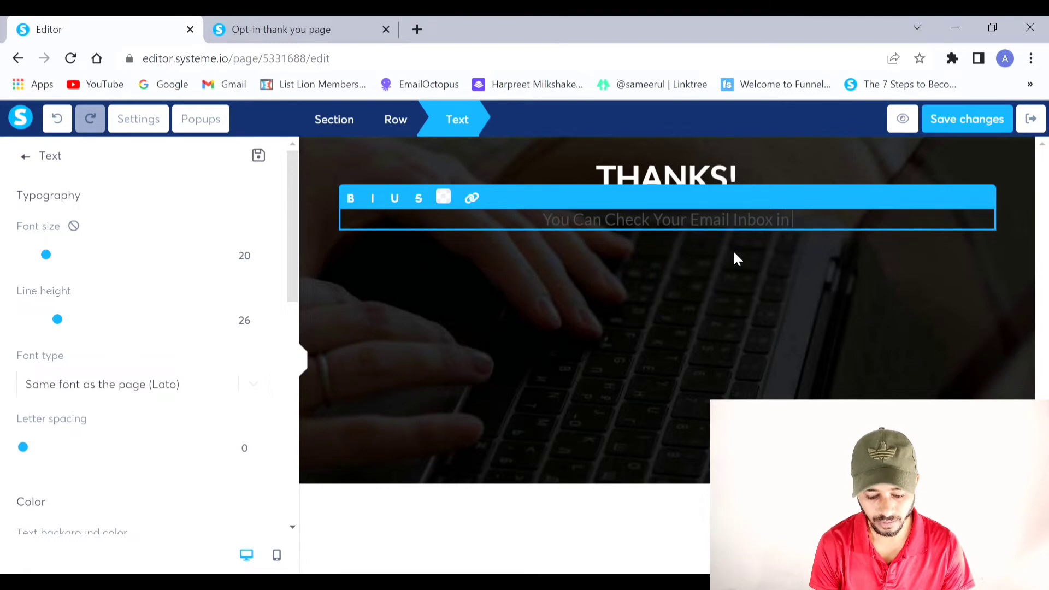
pyautogui.write(' 10 m')
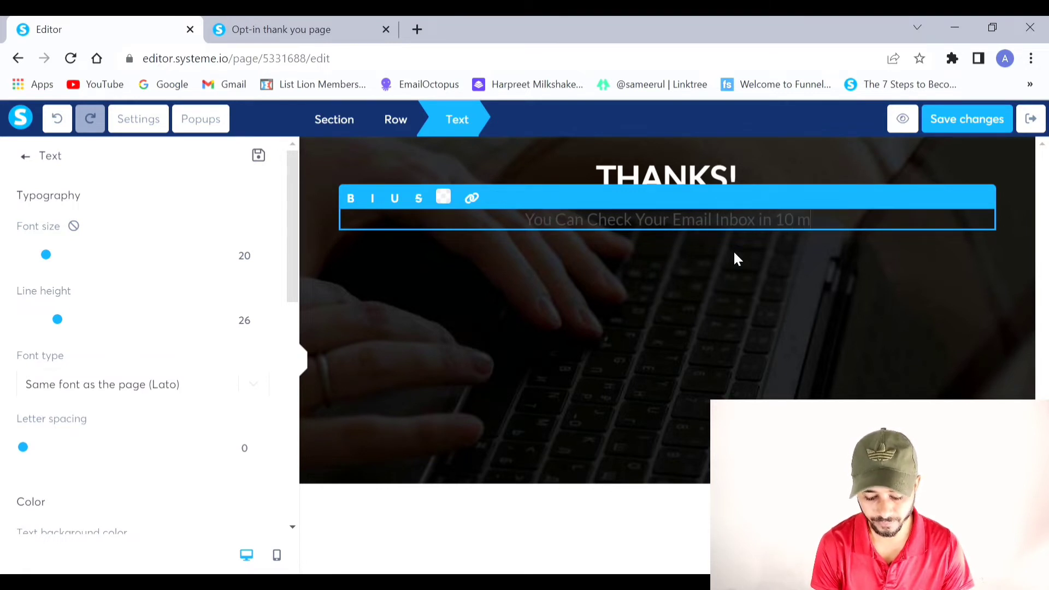
pyautogui.press('BackSpace')
pyautogui.write('Min')
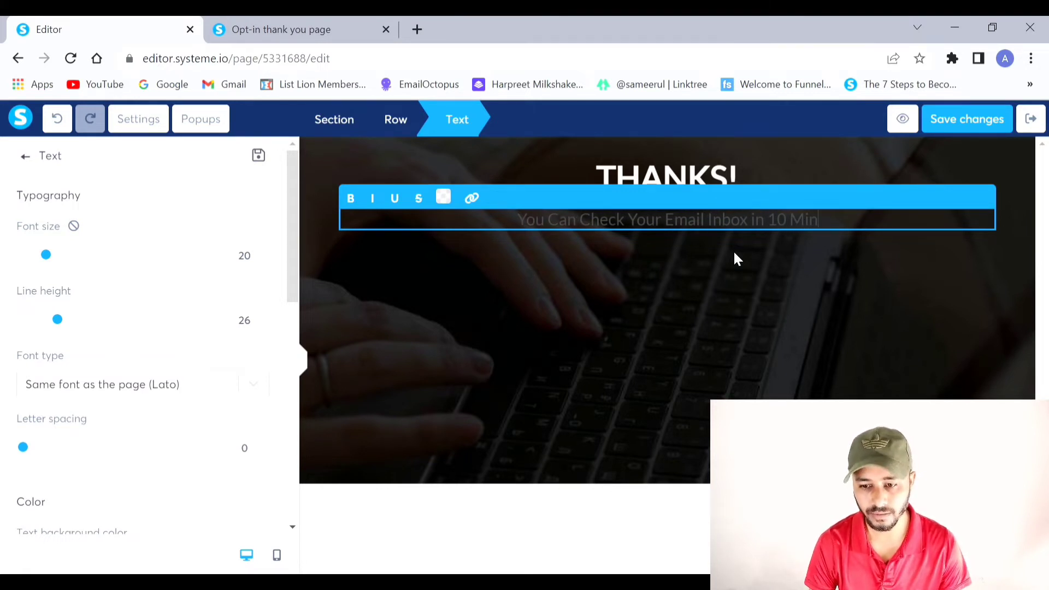
pyautogui.write('utes')
# Color the whole "You Can Check Your Email Inbox in 10 Minutes" line yellow (F1DC16) and deselect the element
pyautogui.hotkey('ctrl', 'a')
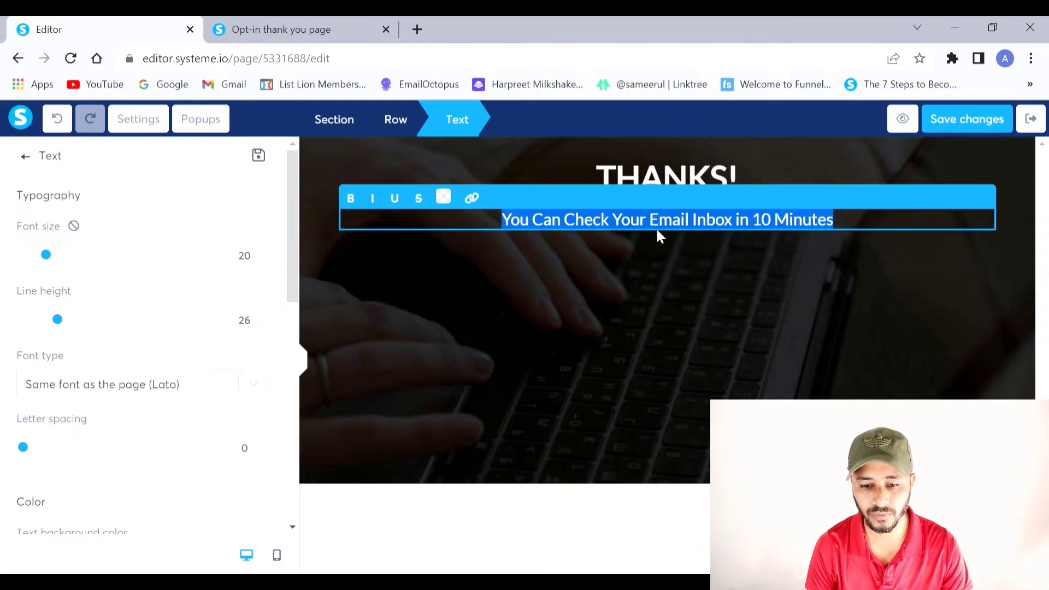
pyautogui.click(446, 199)
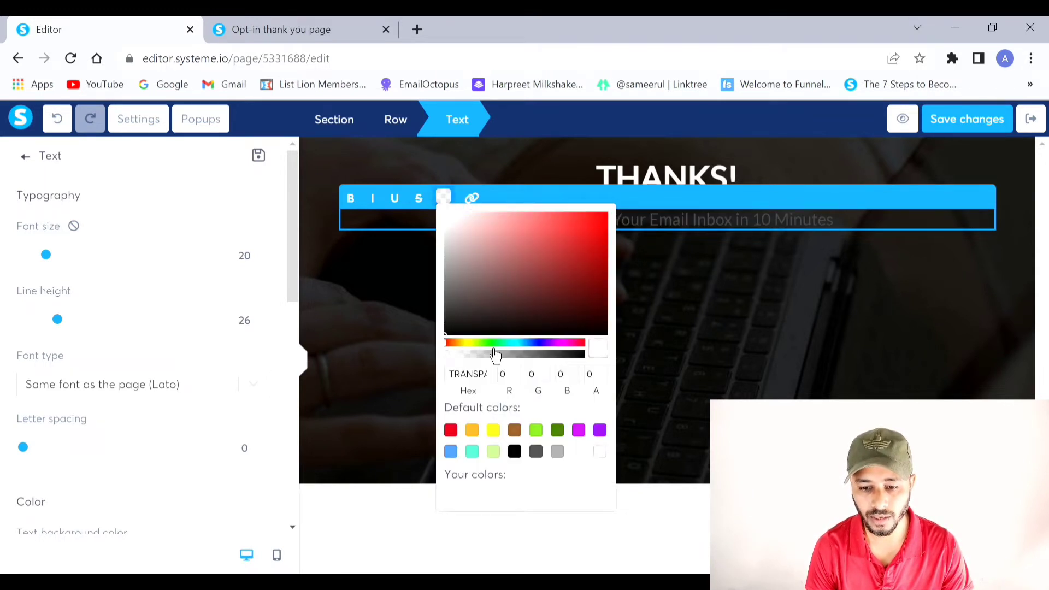
pyautogui.click(470, 344)
pyautogui.click(594, 220)
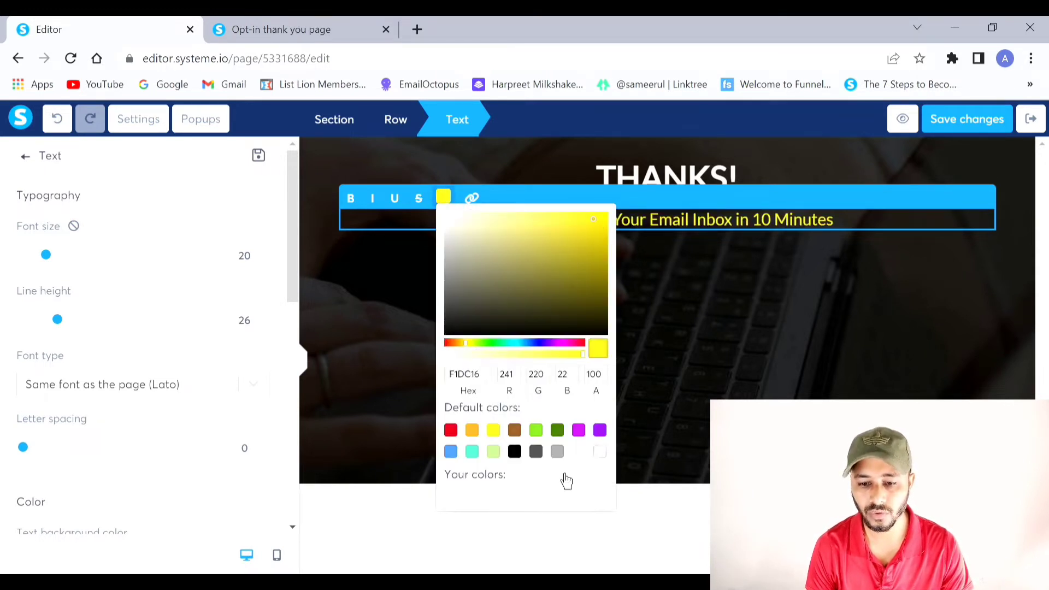
pyautogui.click(714, 354)
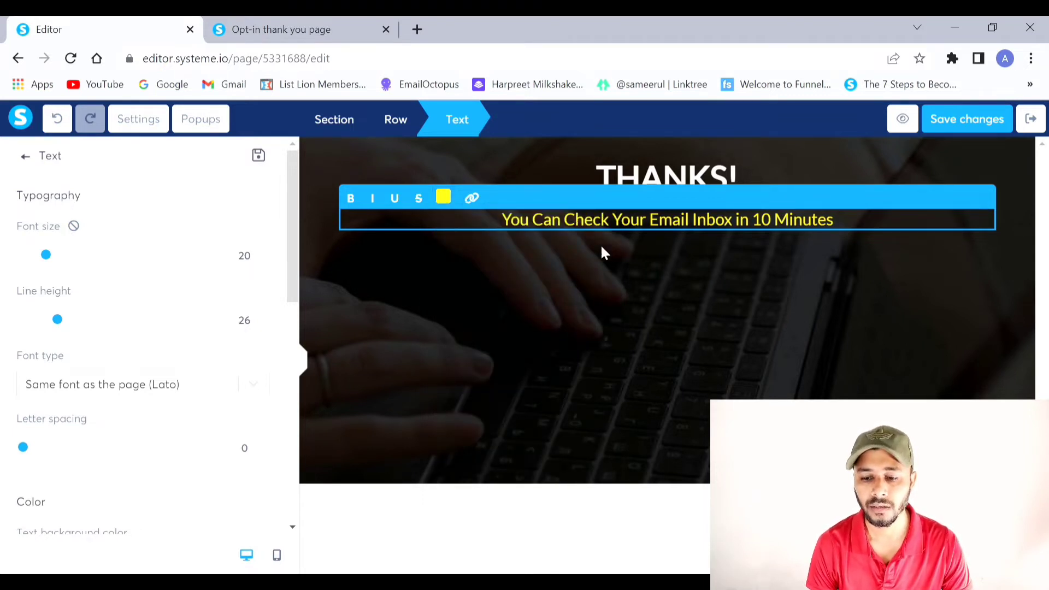
pyautogui.click(841, 280)
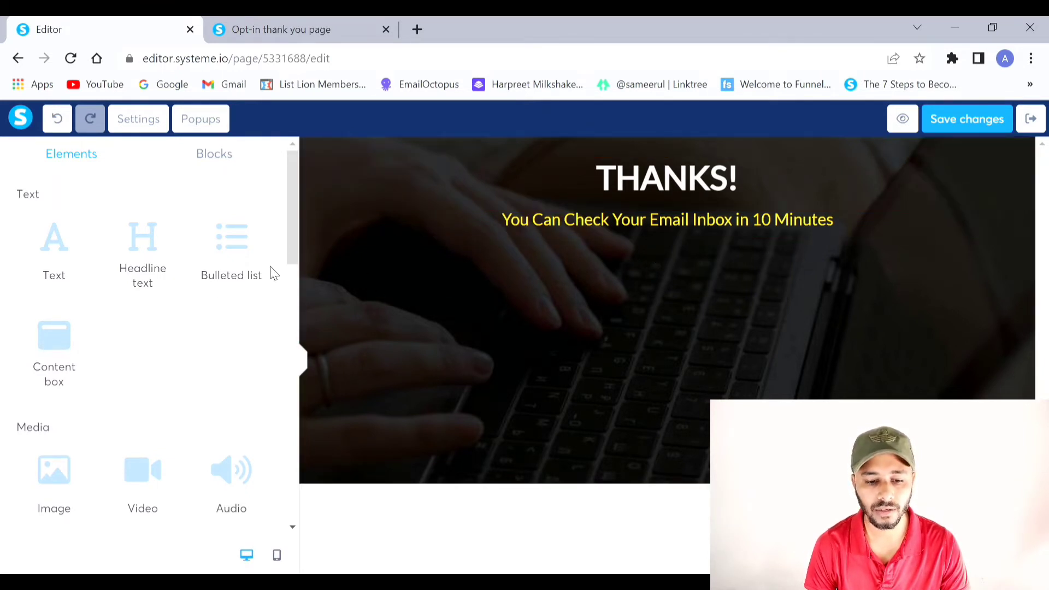
# Add a new row below the yellow email inbox line and place a headline text element inside it
pyautogui.scroll(-8, 211, 248)
pyautogui.scroll(4, 212, 249)
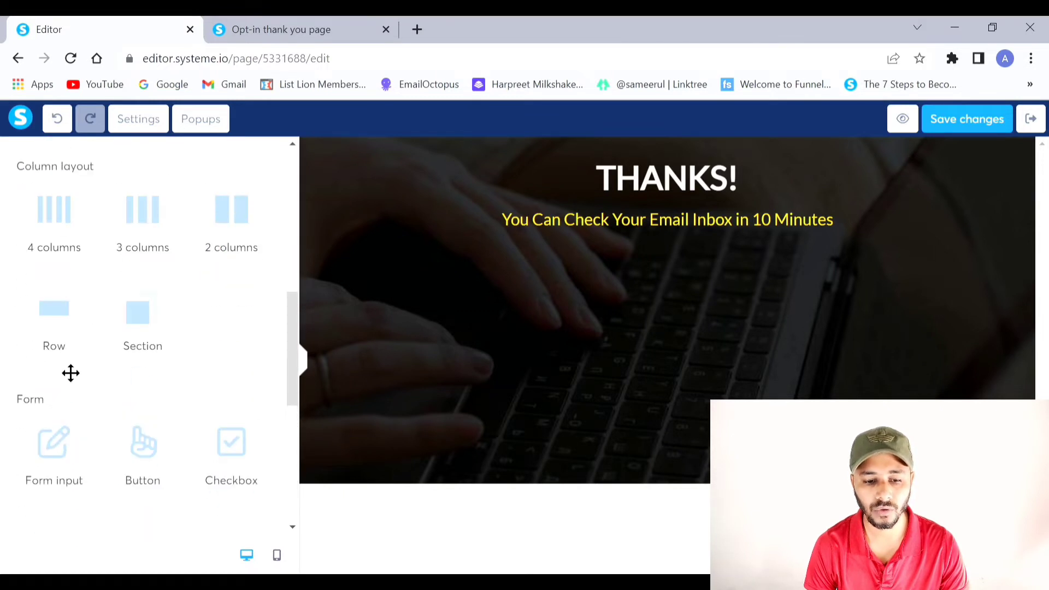
pyautogui.click(56, 327)
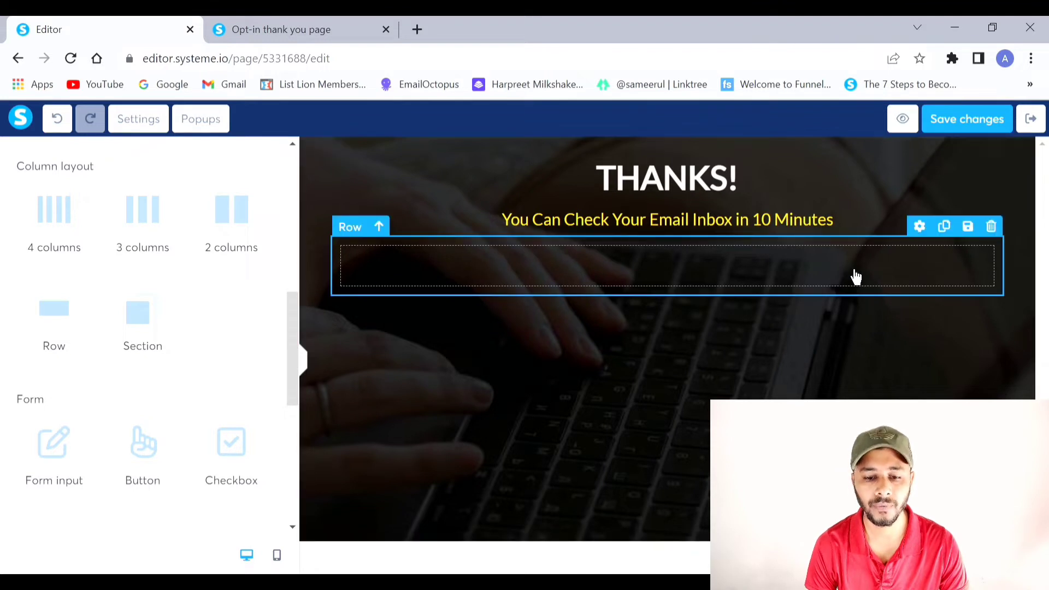
pyautogui.scroll(10, 173, 295)
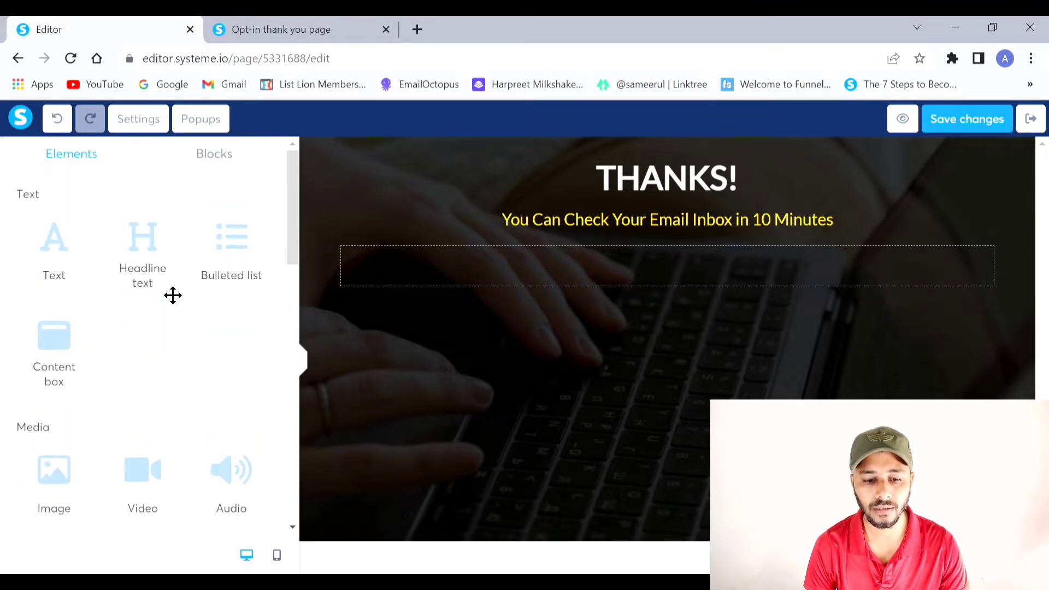
pyautogui.moveTo(146, 248); pyautogui.dragTo(444, 292)
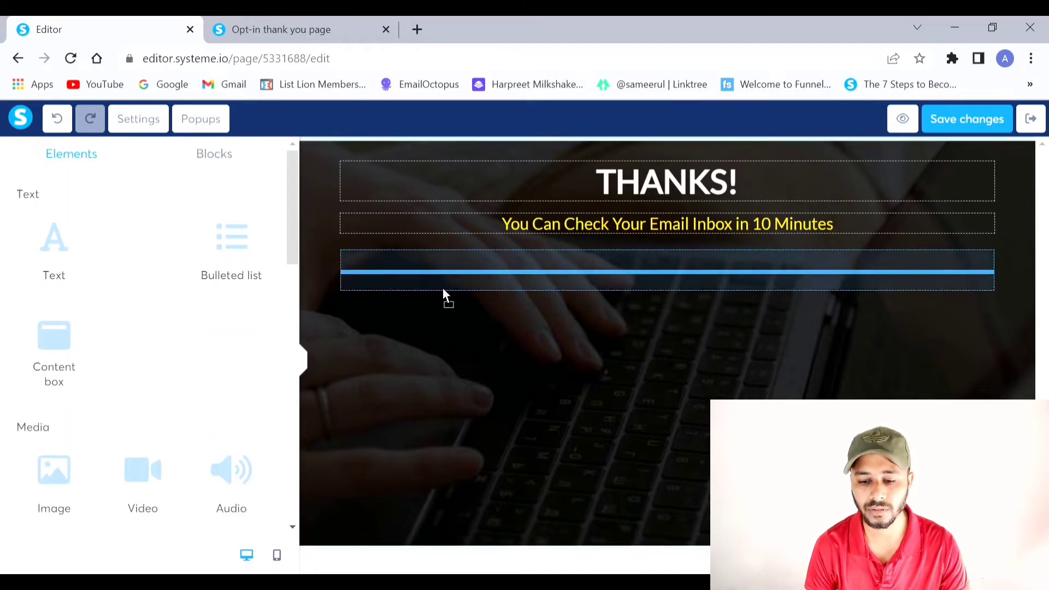
pyautogui.moveTo(589, 261); pyautogui.dragTo(588, 261)
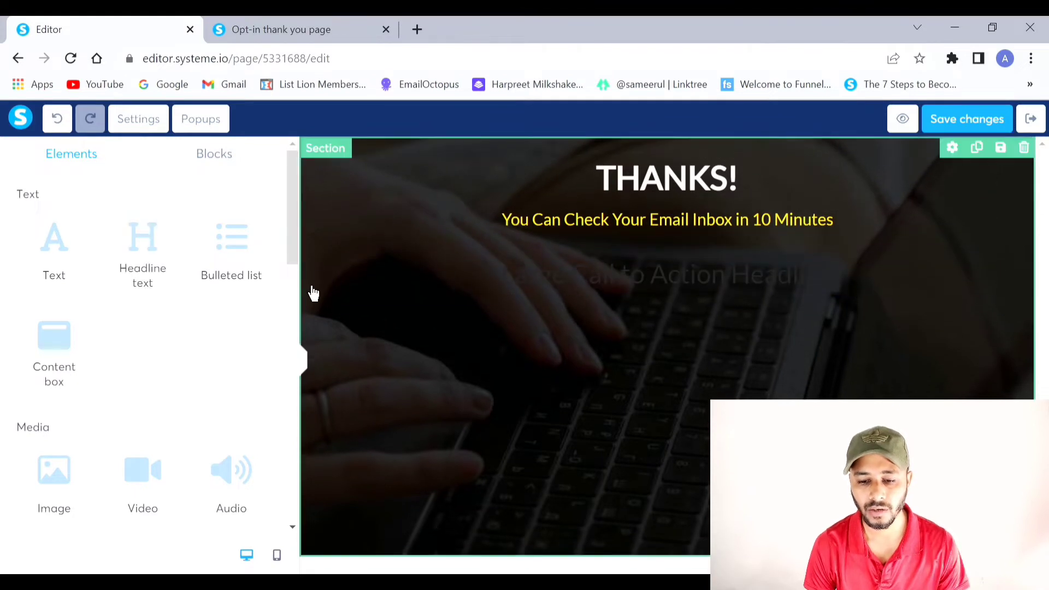
# Replace the placeholder text of the headline in the new row with "IMPORTANT : MUST WATCH"
pyautogui.click(622, 280)
pyautogui.hotkey('ctrl', 'a')
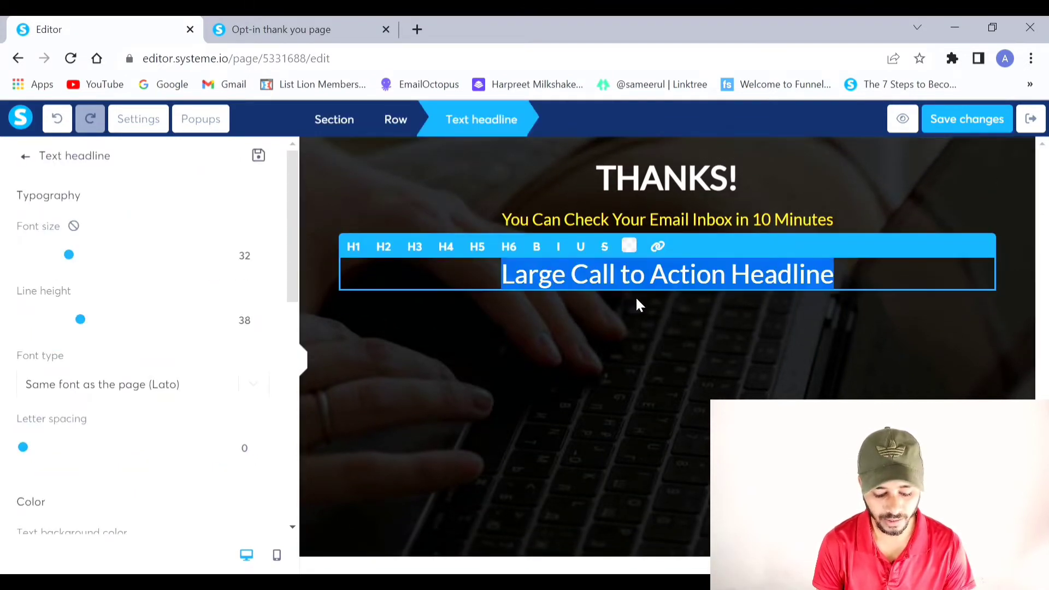
pyautogui.write('IO')
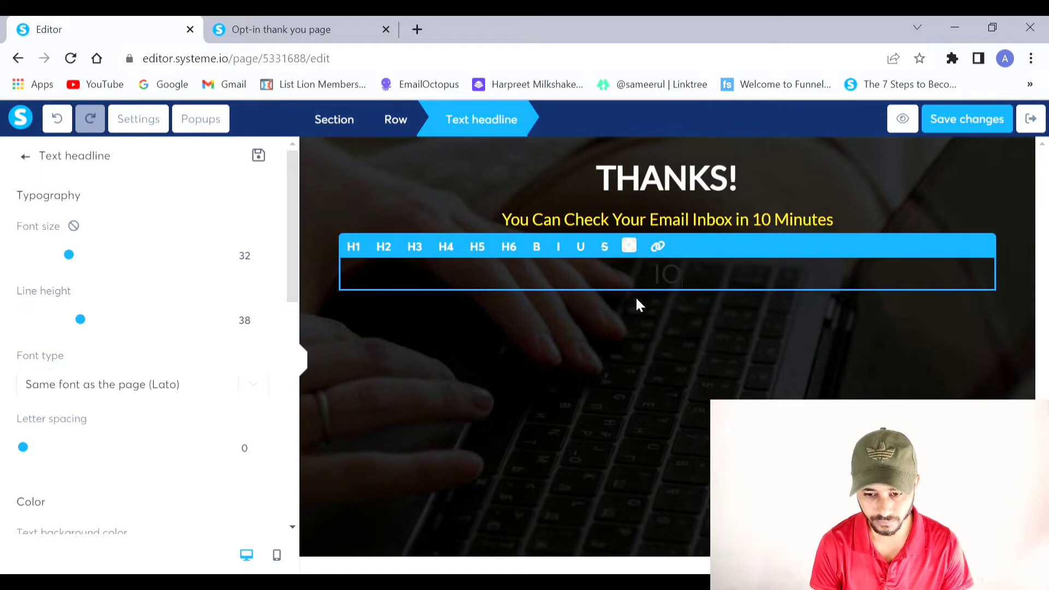
pyautogui.press('BackSpace')
pyautogui.press('BackSpace')
pyautogui.write('IMPORTA')
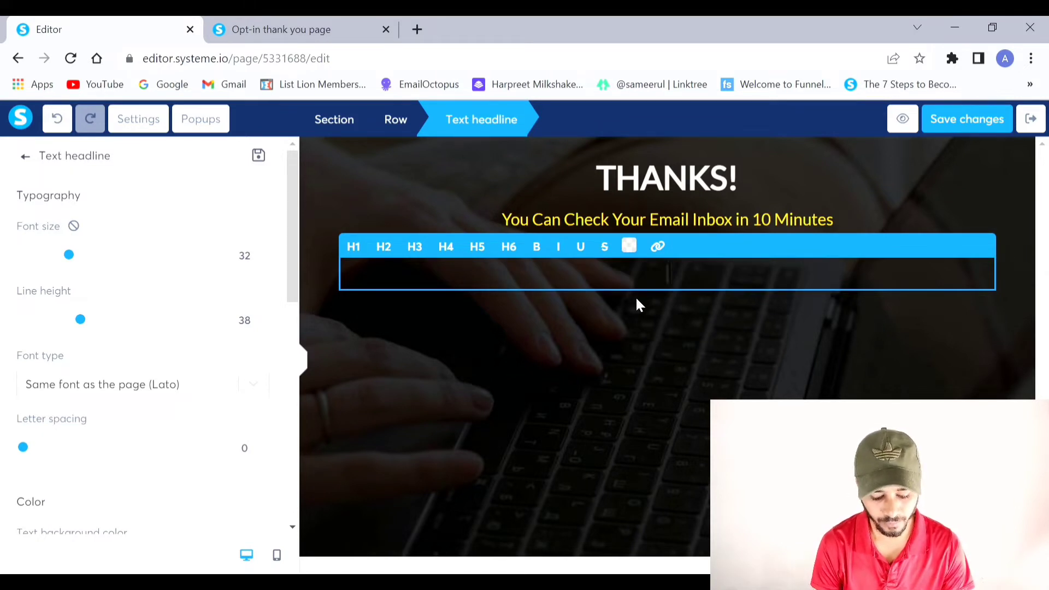
pyautogui.write('NT')
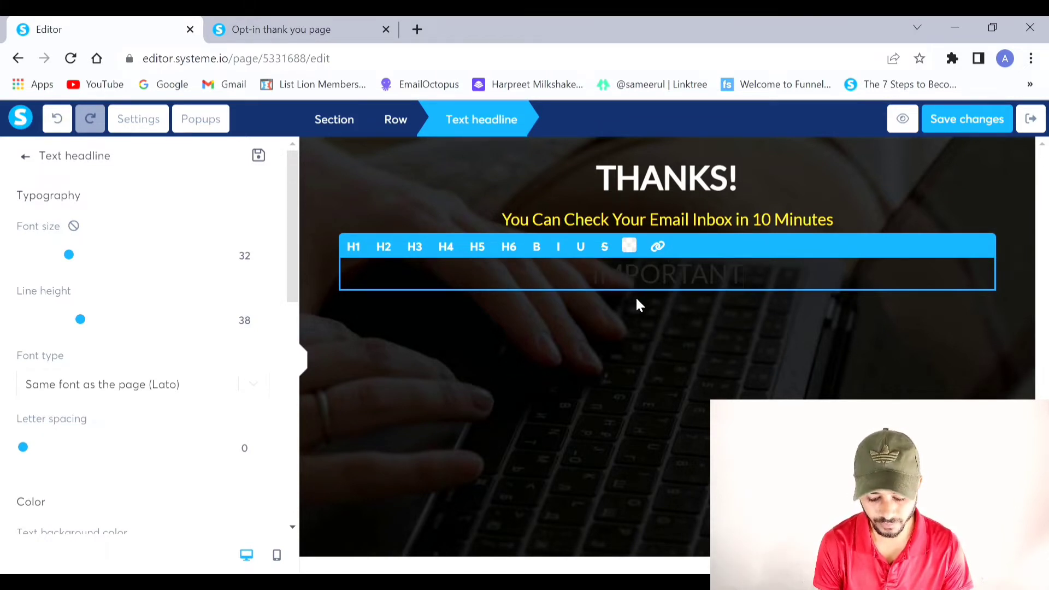
pyautogui.write(' :')
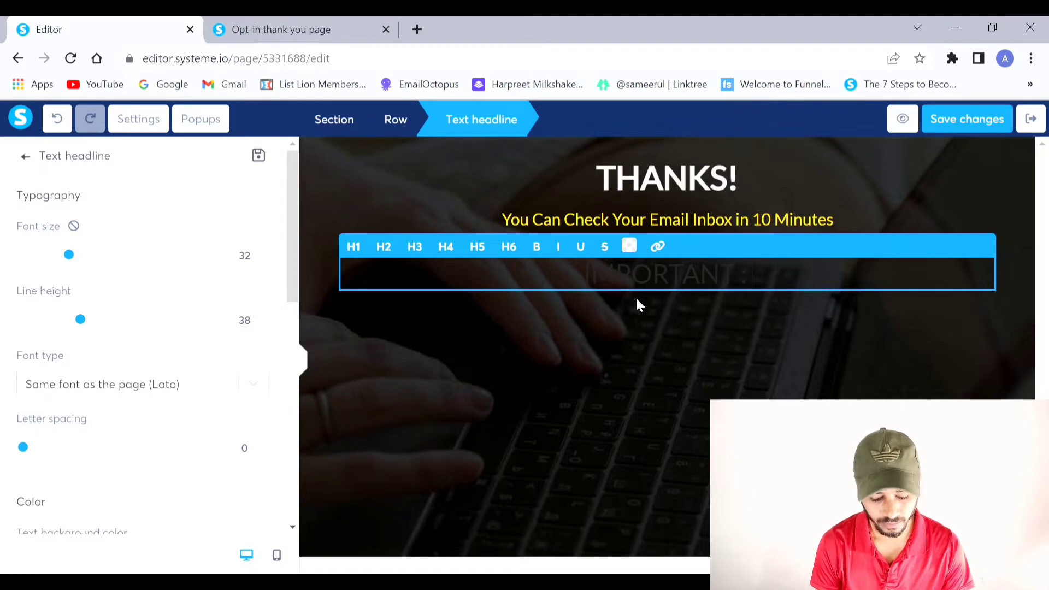
pyautogui.write(' p')
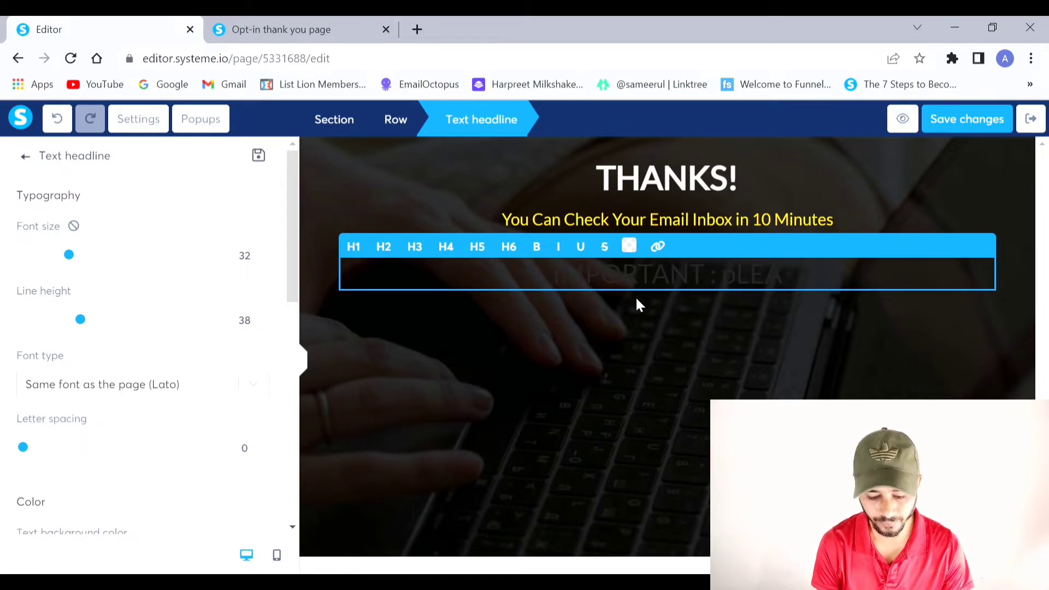
pyautogui.press('BackSpace')
pyautogui.write('MU')
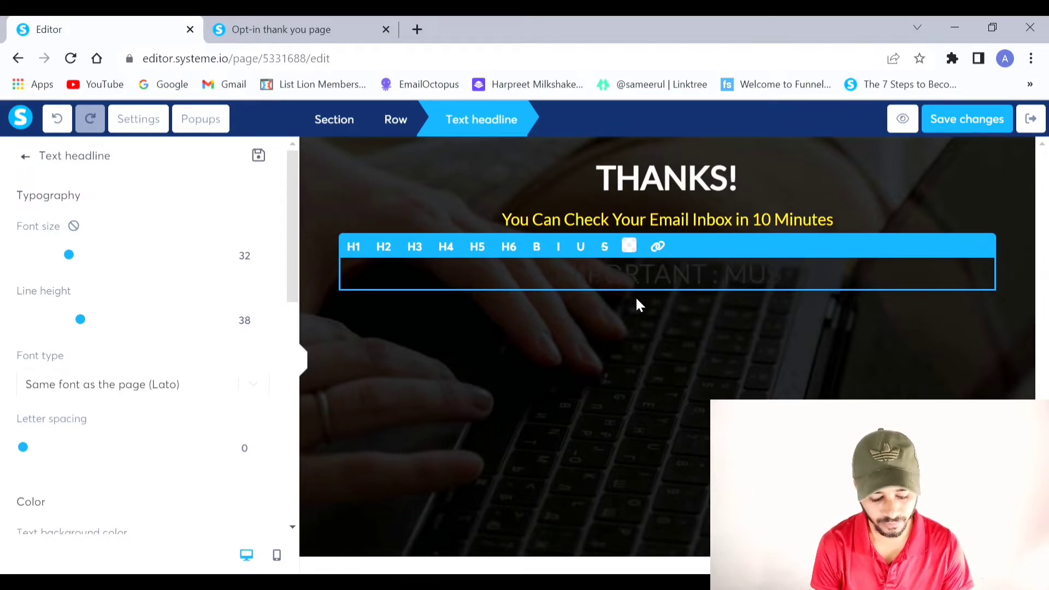
pyautogui.write('ST WATCH')
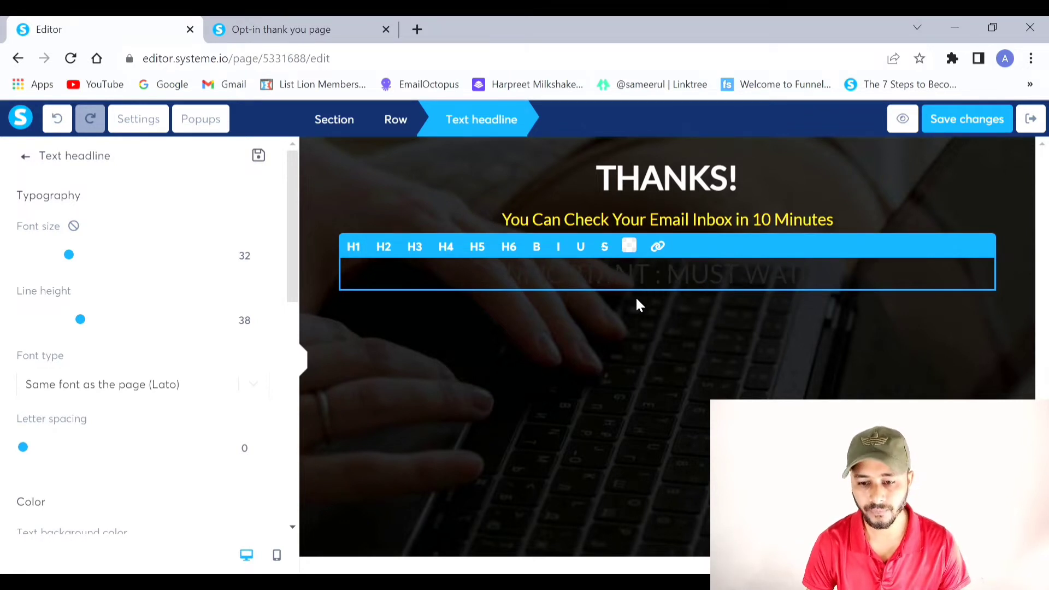
# Color the whole "IMPORTANT : MUST WATCH" headline orange (F97310)
pyautogui.hotkey('ctrl', 'a')
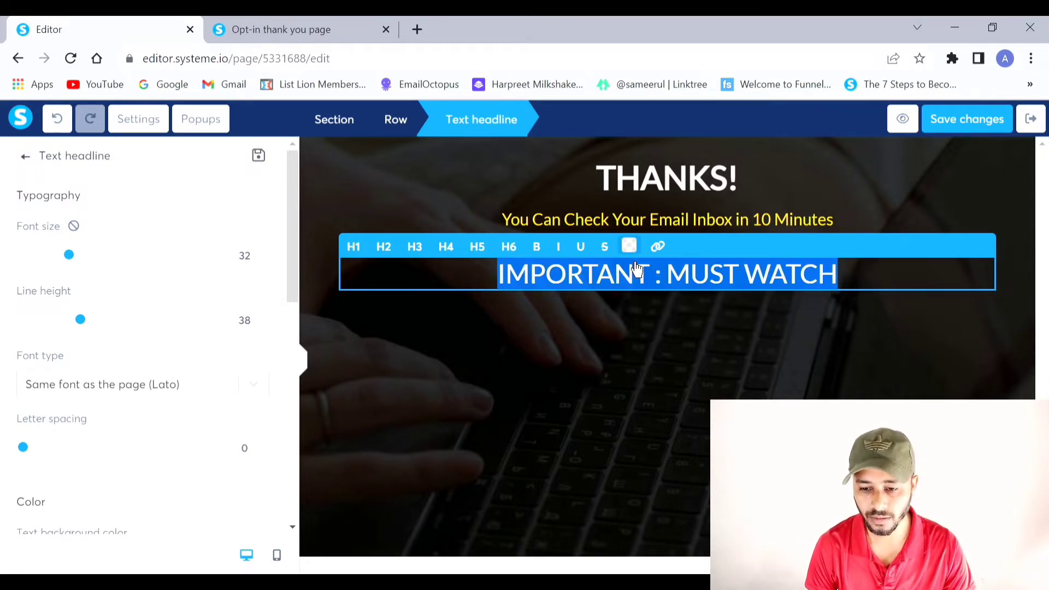
pyautogui.click(629, 245)
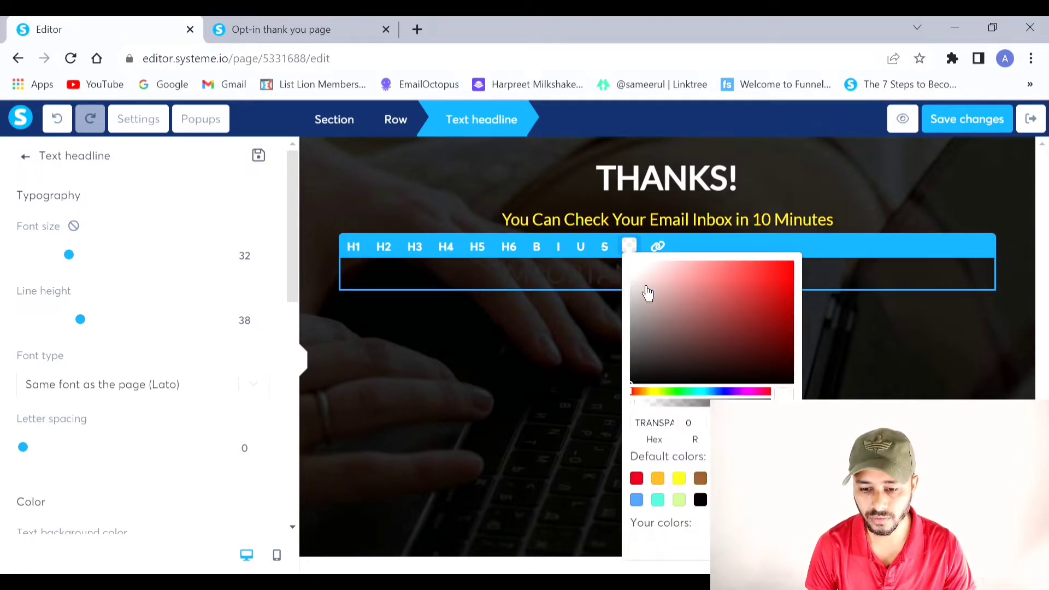
pyautogui.click(640, 391)
pyautogui.click(783, 263)
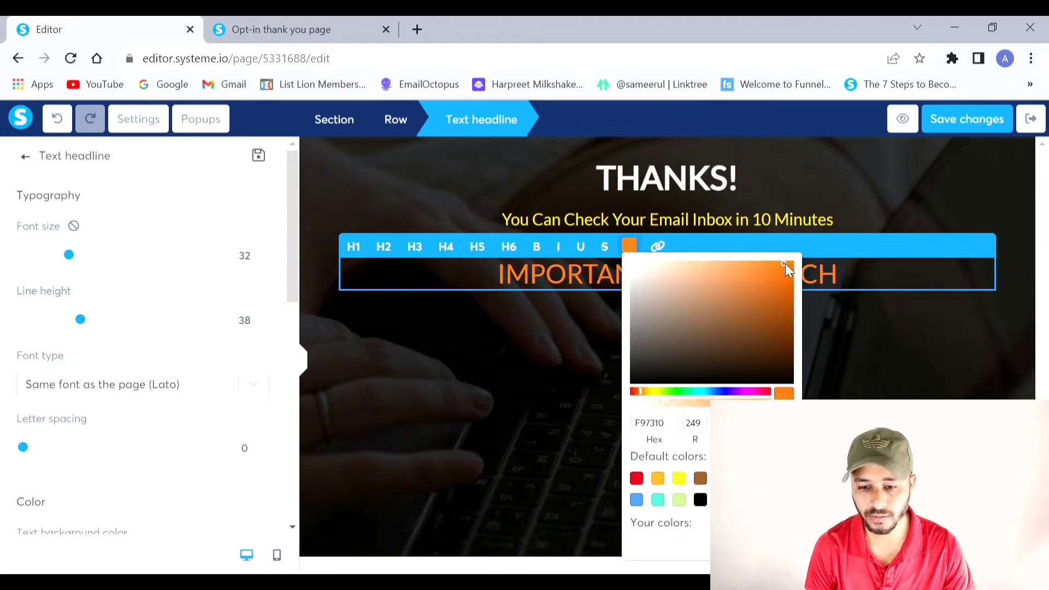
pyautogui.click(536, 387)
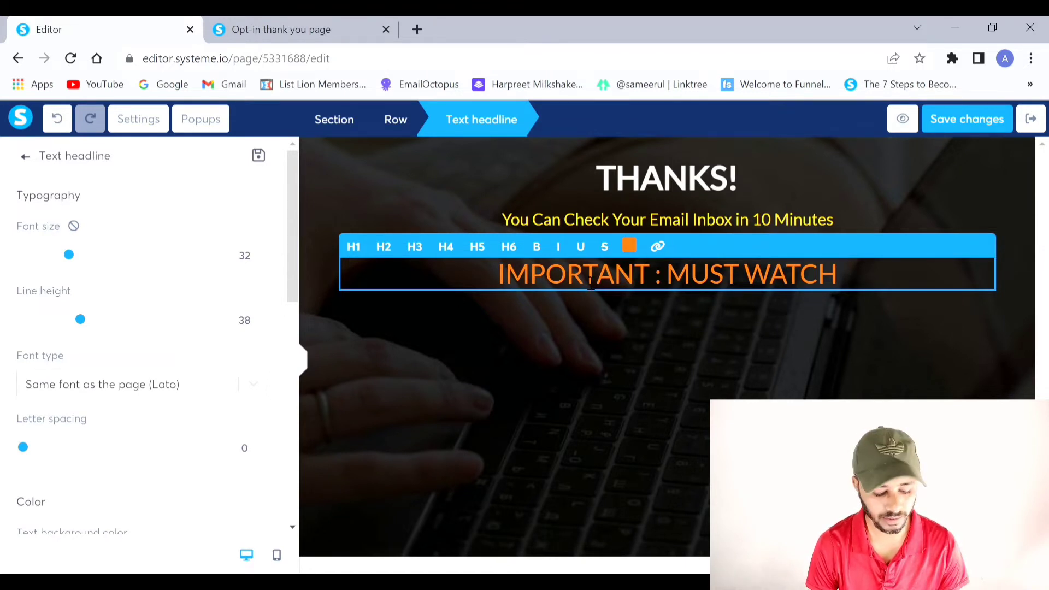
# Make the whole "IMPORTANT : MUST WATCH" headline bold with the H1 heading style and deselect it
pyautogui.hotkey('ctrl', 'a')
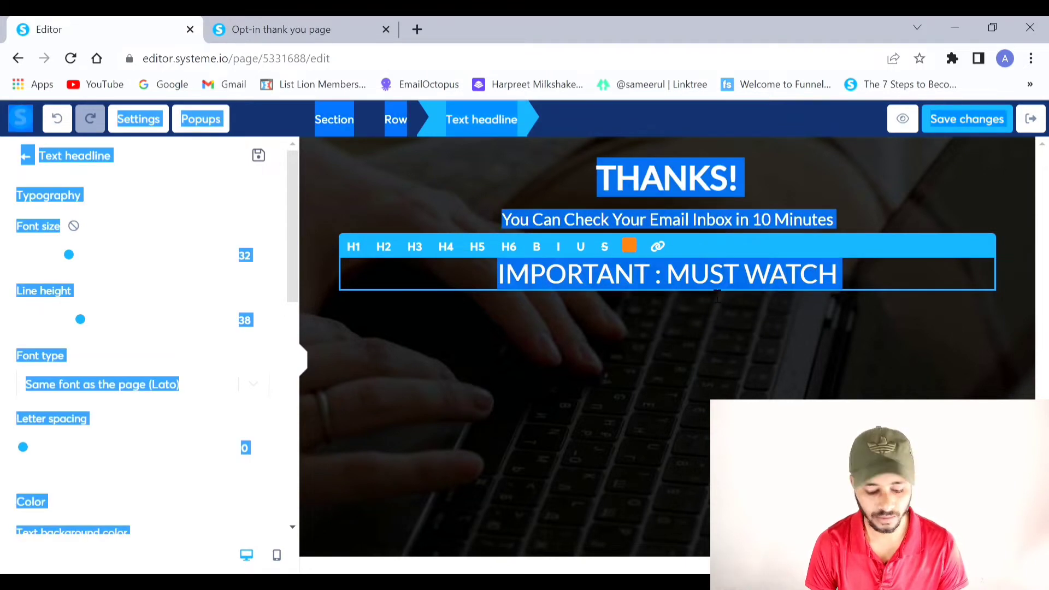
pyautogui.click(857, 288)
pyautogui.hotkey('ctrl', 'a')
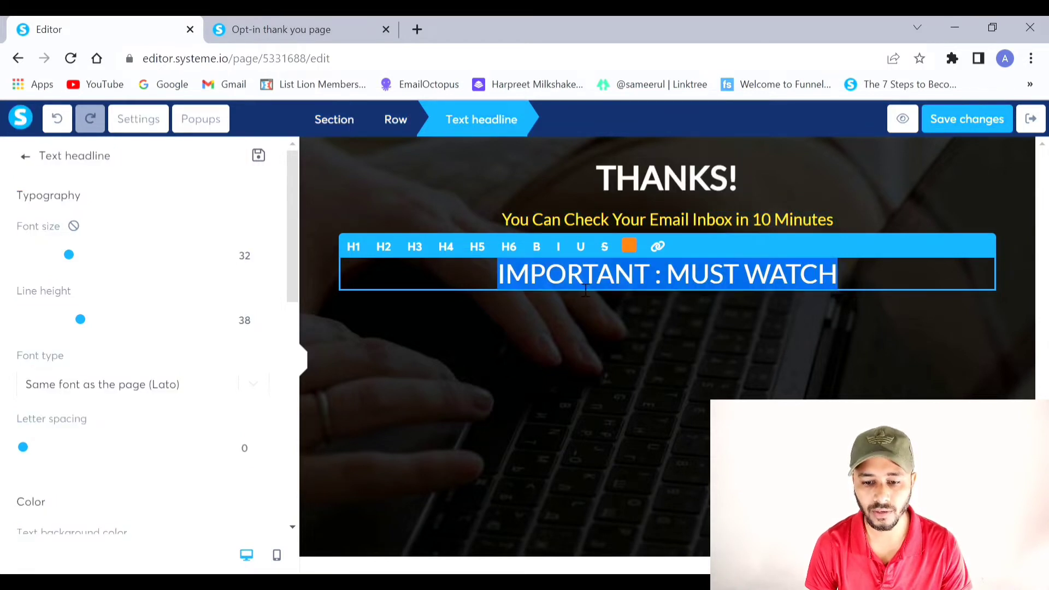
pyautogui.click(536, 246)
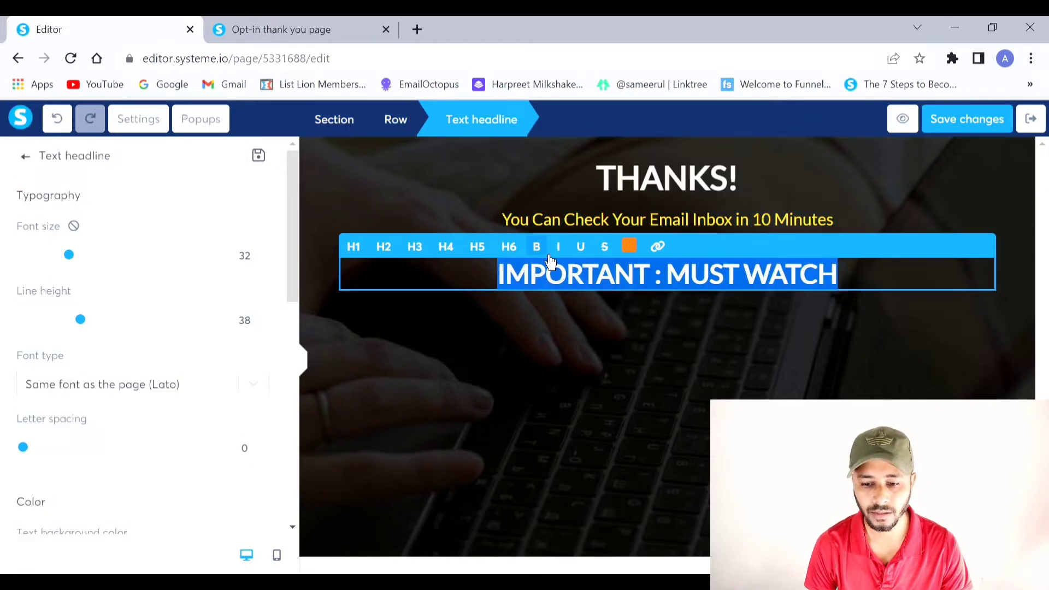
pyautogui.click(353, 247)
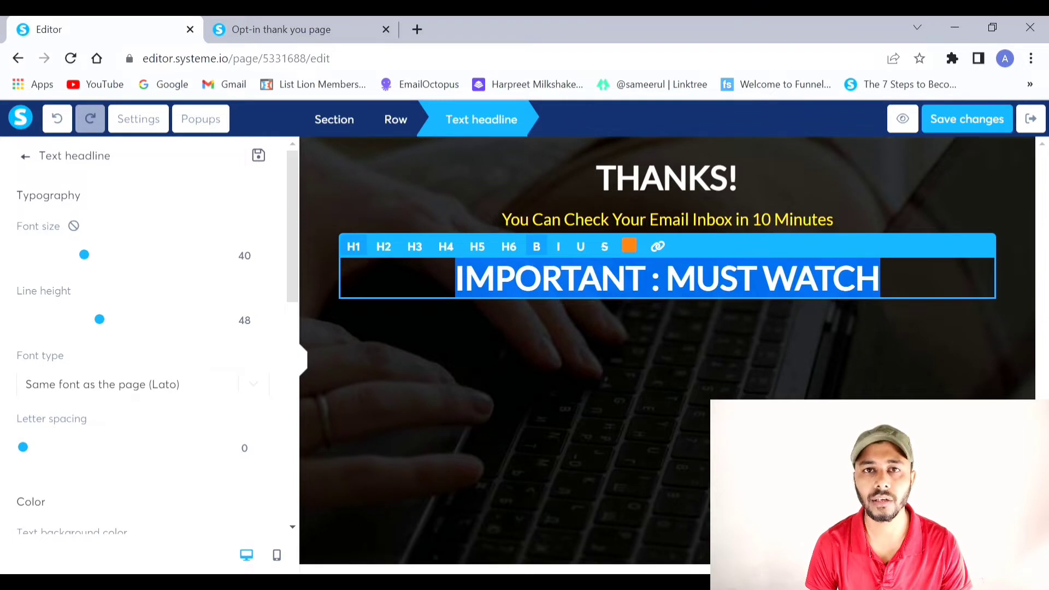
pyautogui.click(762, 361)
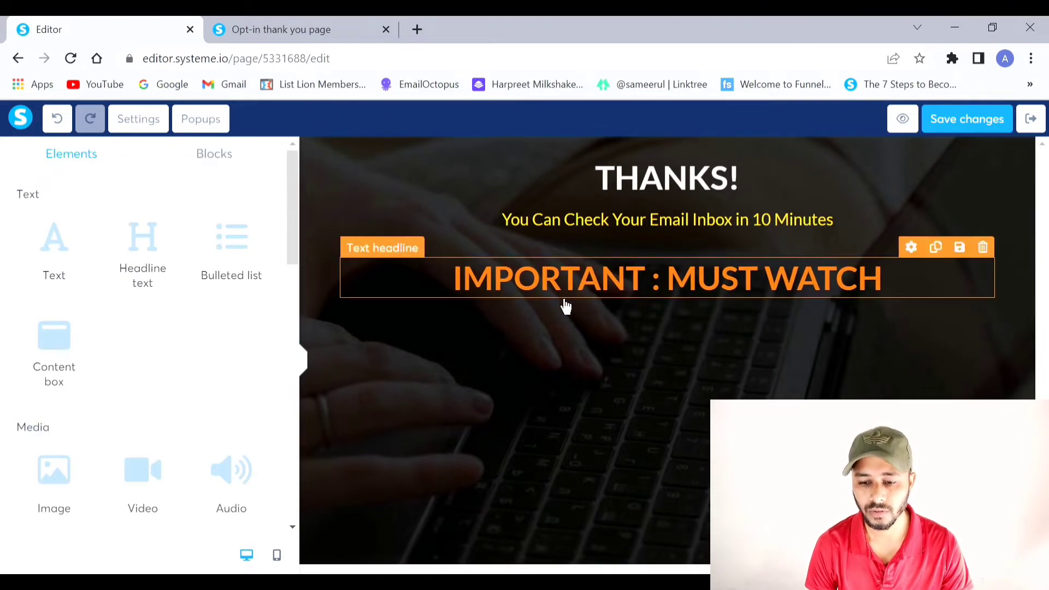
# Recolor the whole "IMPORTANT : MUST WATCH" headline to red-orange (F94210) and deselect it
pyautogui.click(822, 288)
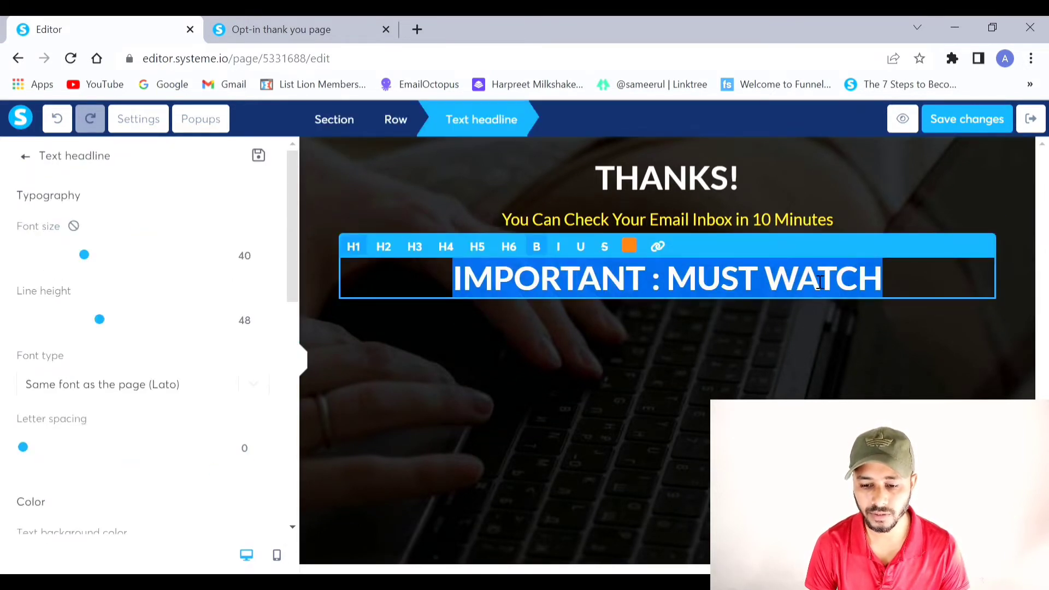
pyautogui.click(629, 247)
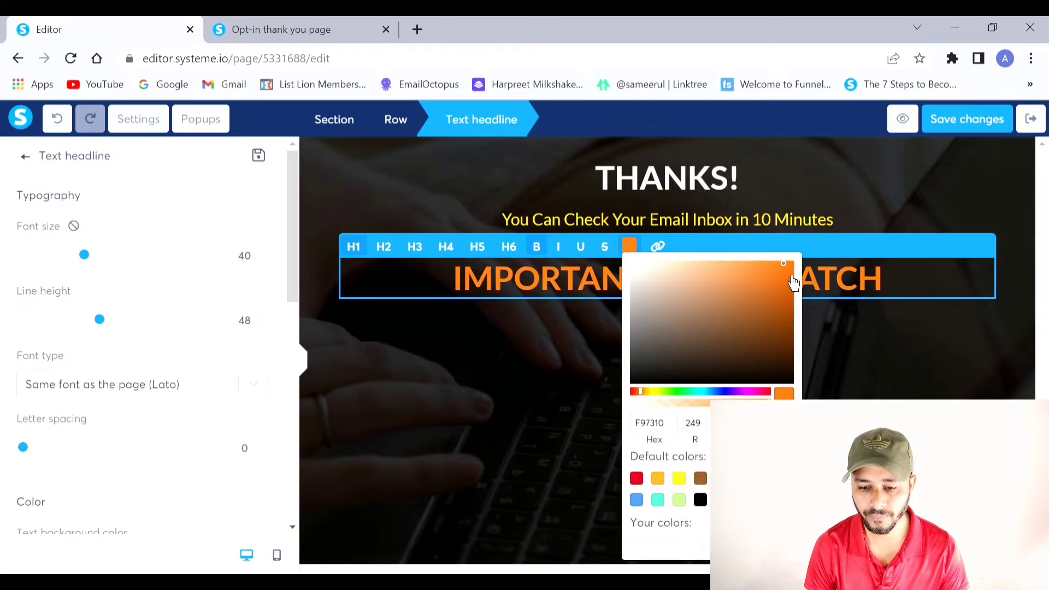
pyautogui.click(636, 392)
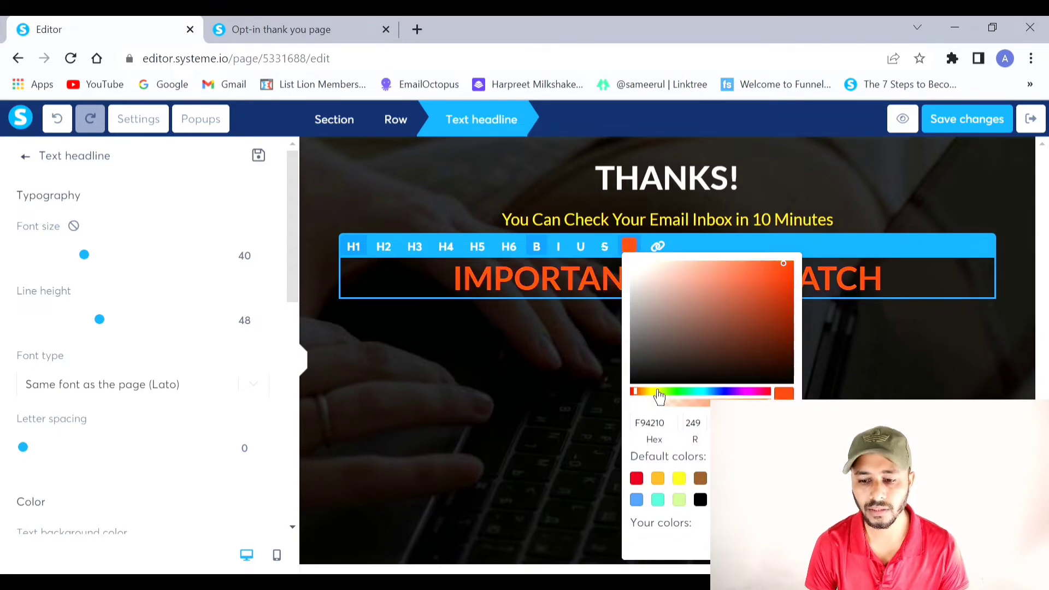
pyautogui.click(879, 382)
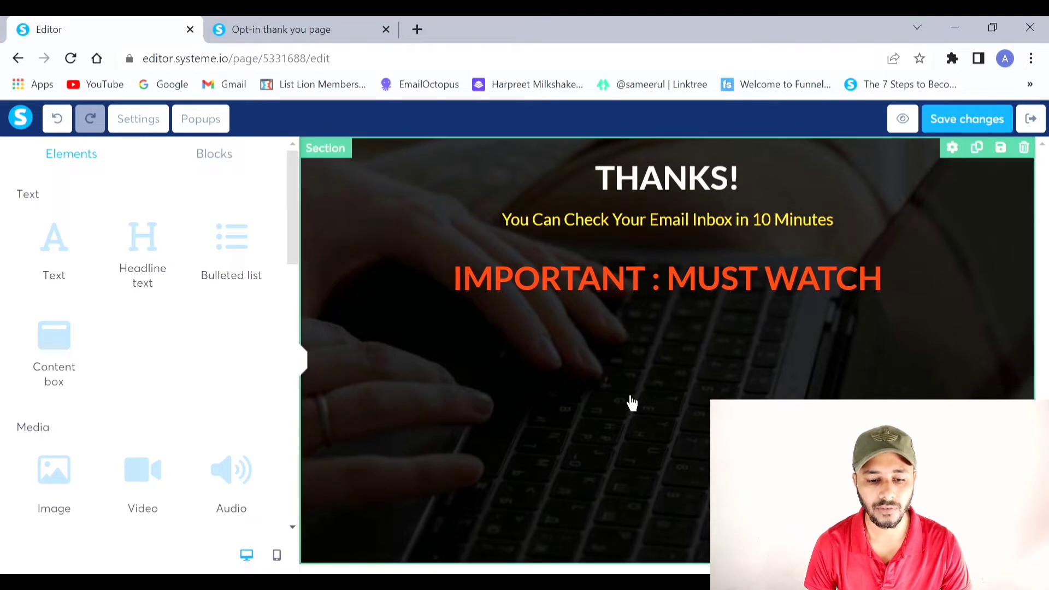
# Add a new row below the "IMPORTANT : MUST WATCH" headline and place a video element inside it
pyautogui.scroll(-3, 213, 335)
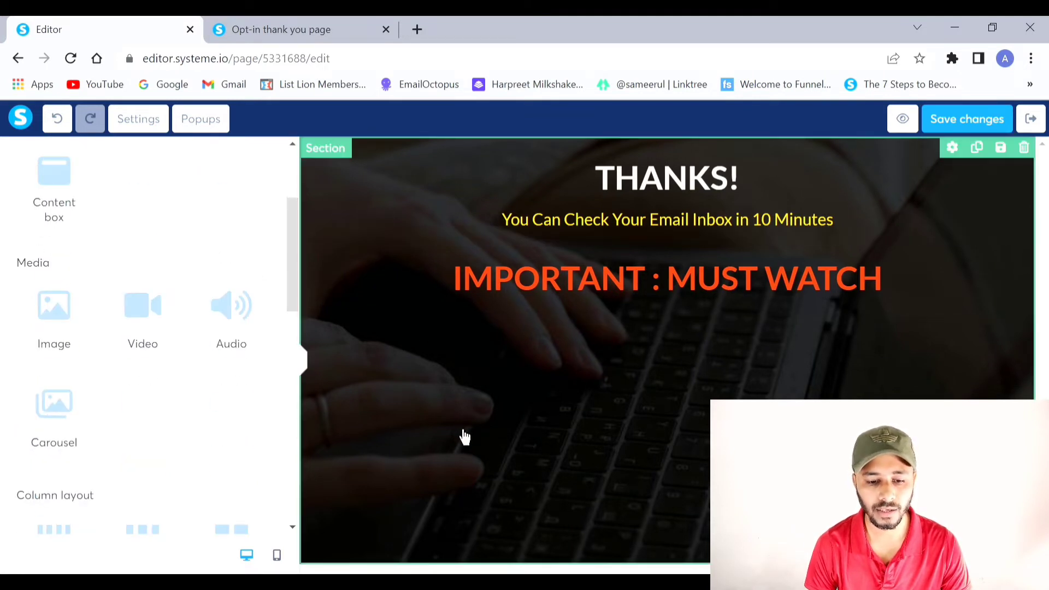
pyautogui.scroll(-6, 207, 369)
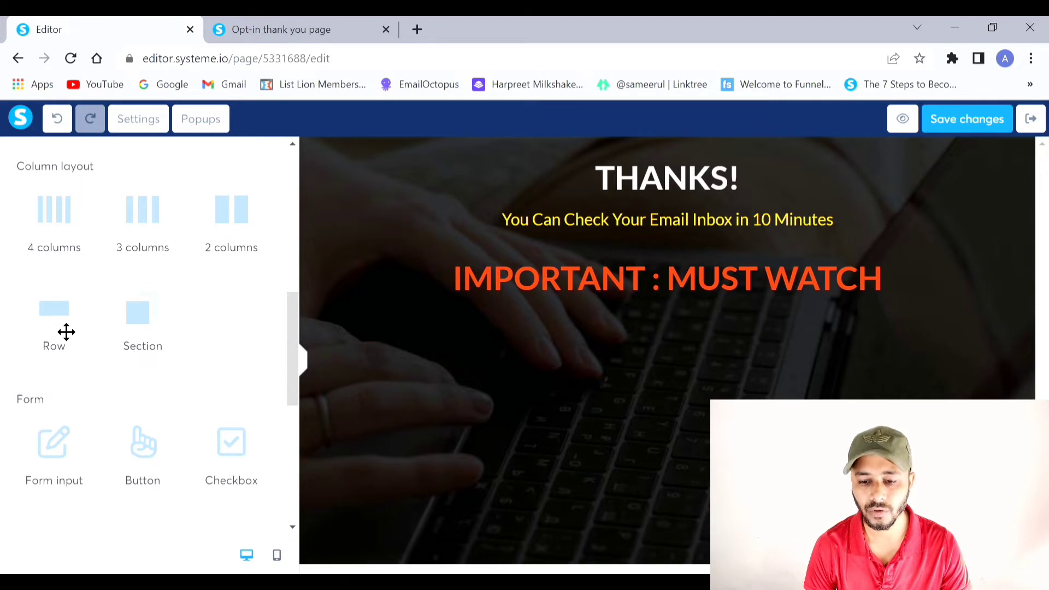
pyautogui.moveTo(66, 331); pyautogui.dragTo(609, 292)
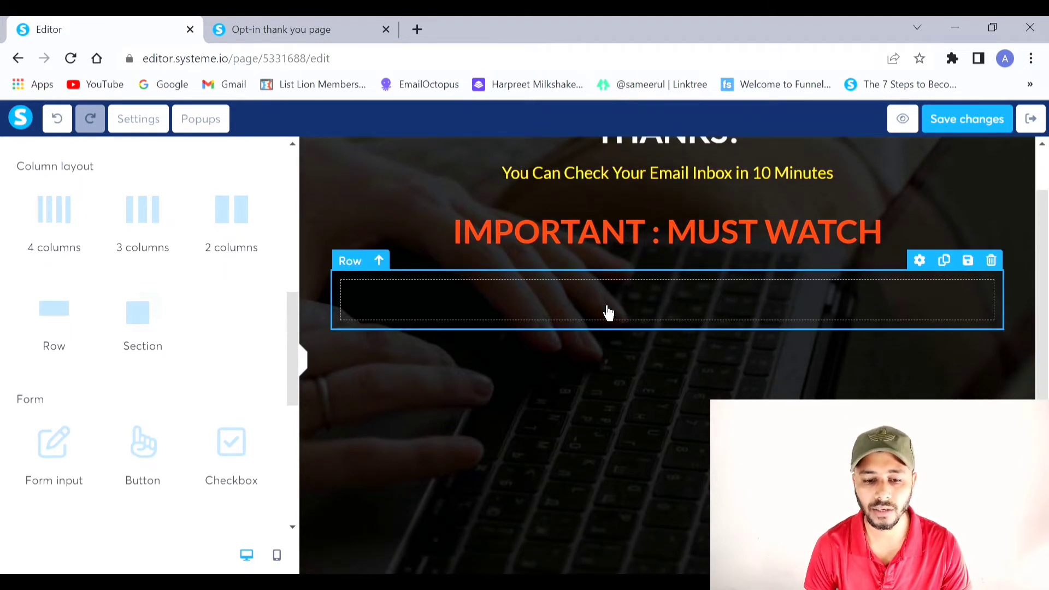
pyautogui.scroll(5, 245, 366)
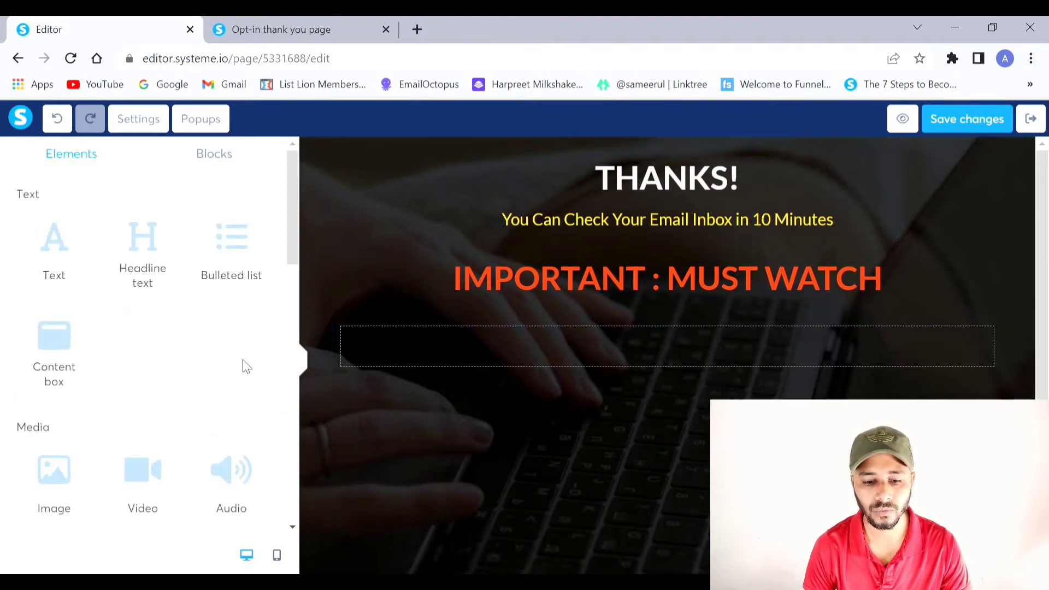
pyautogui.scroll(-3, 245, 366)
pyautogui.moveTo(152, 320); pyautogui.dragTo(620, 346)
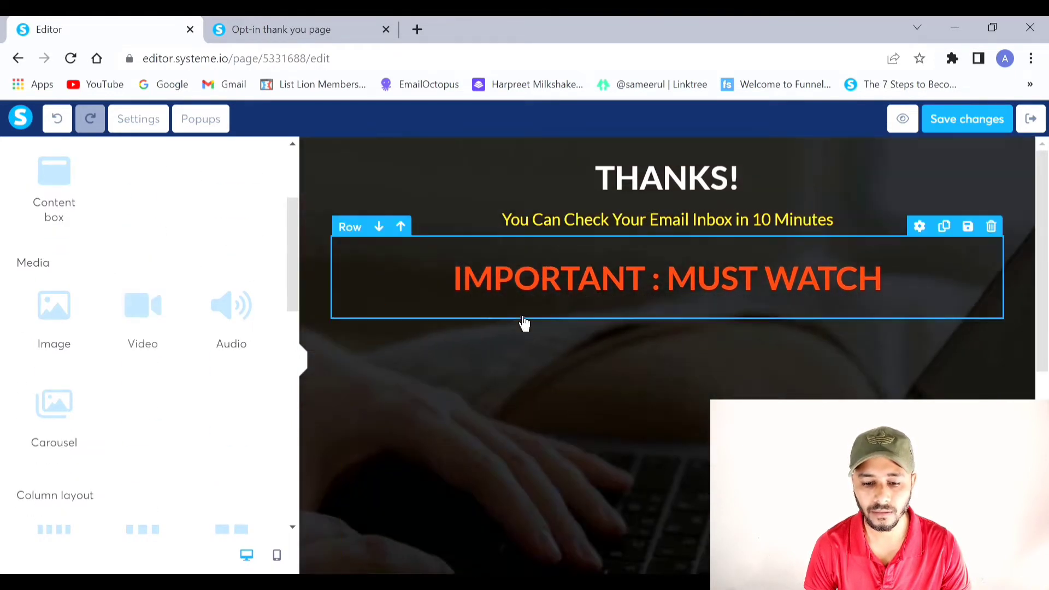
pyautogui.scroll(-2, 737, 375)
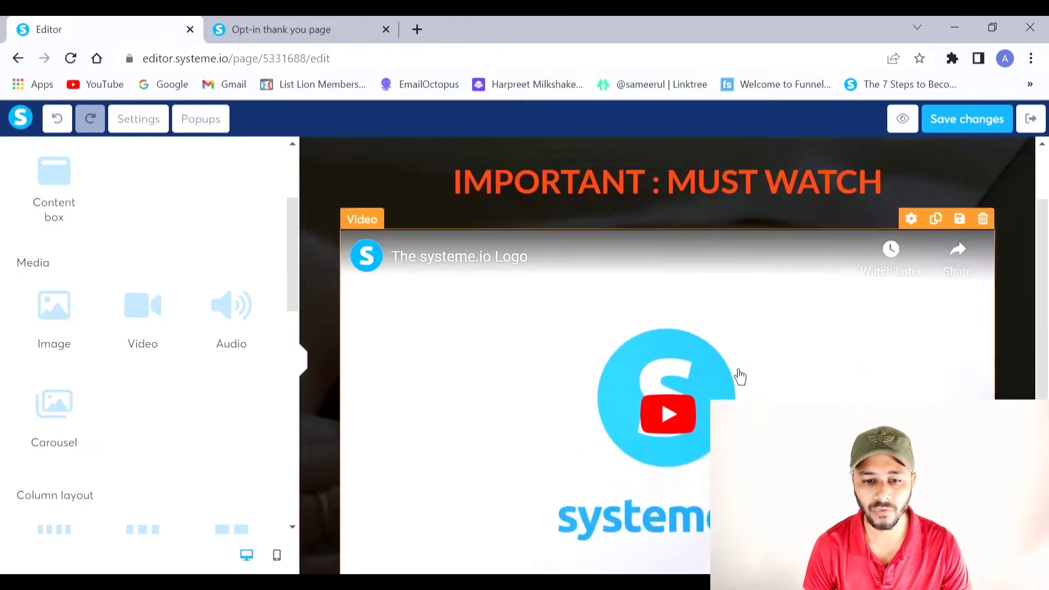
pyautogui.scroll(2, 704, 355)
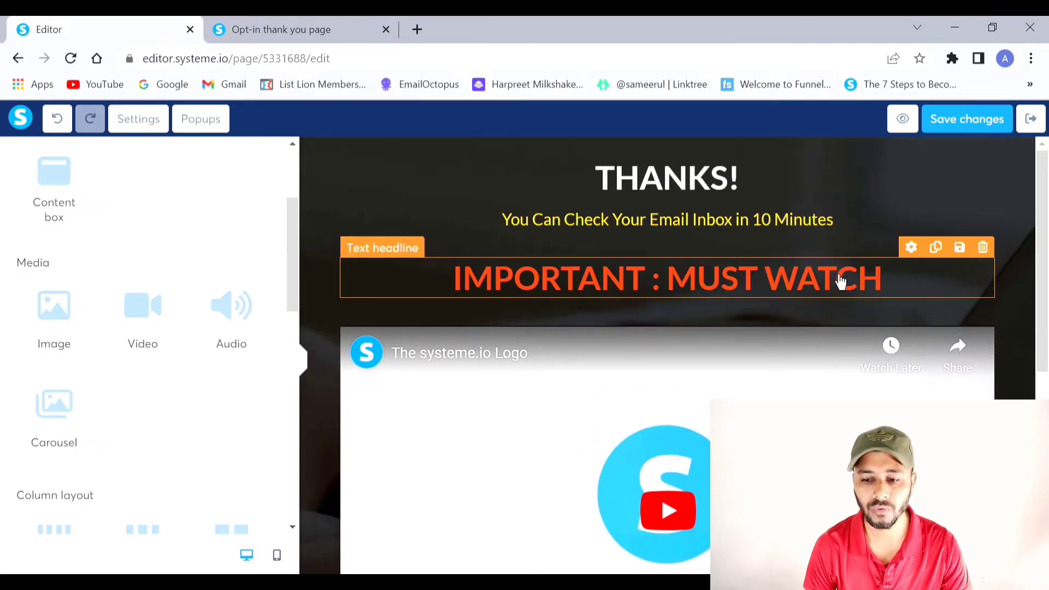
# Preview the thank-you page, dismiss the yellow notice bar and check the headlines and video layout
pyautogui.click(907, 129)
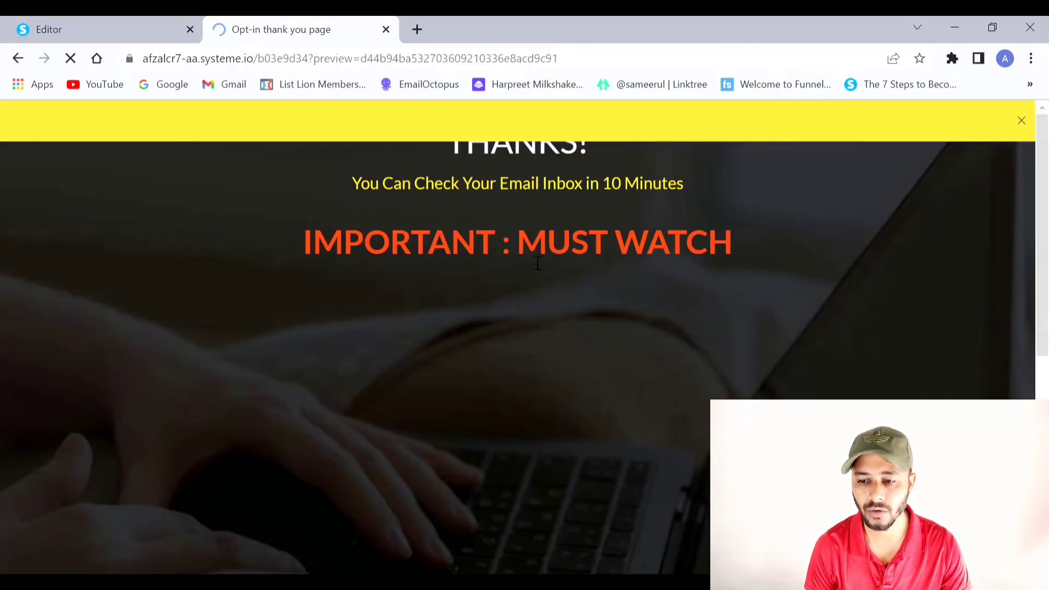
pyautogui.click(1021, 120)
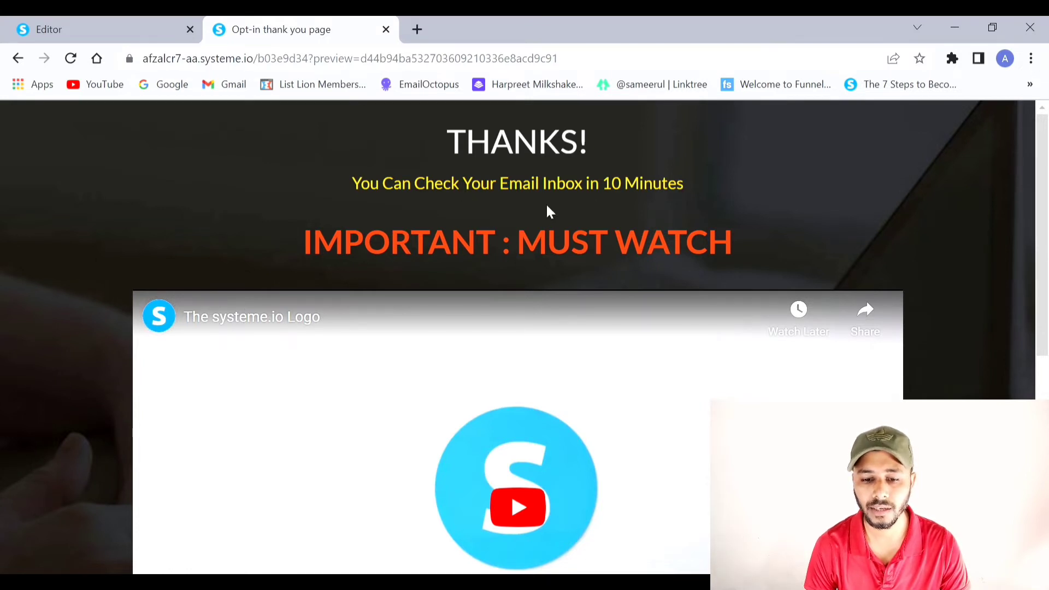
pyautogui.scroll(-3, 545, 205)
pyautogui.scroll(3, 482, 209)
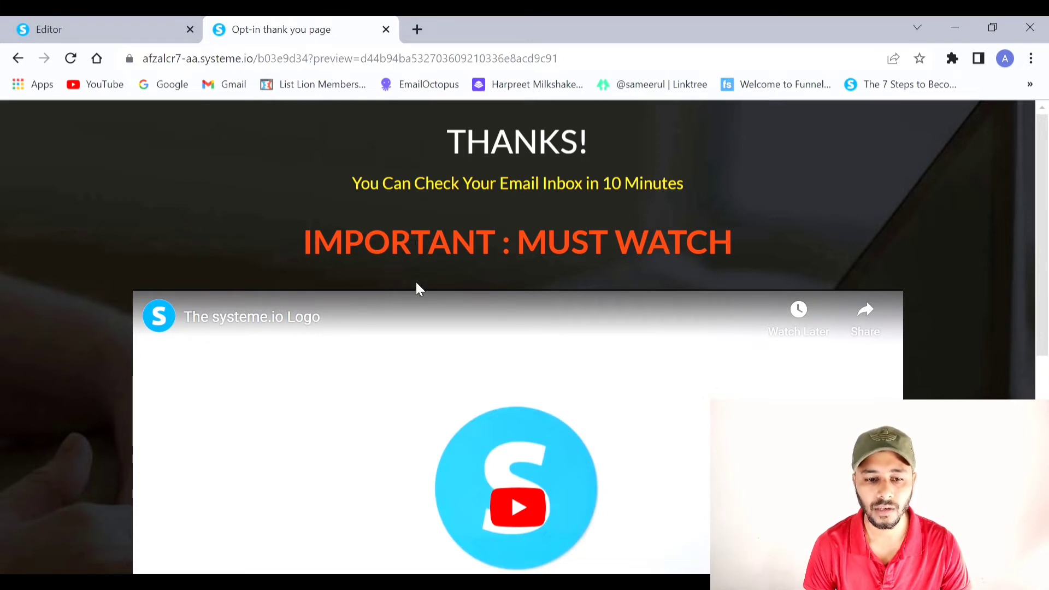
# Return to the page editor, select the video element and examine its video type choices and URL
pyautogui.click(80, 36)
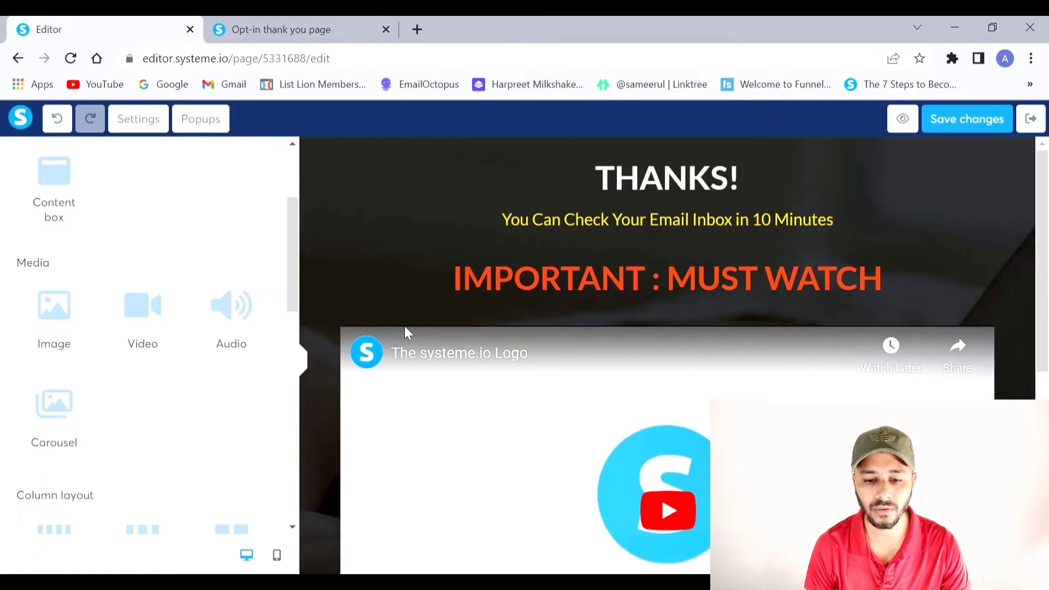
pyautogui.scroll(-2, 507, 297)
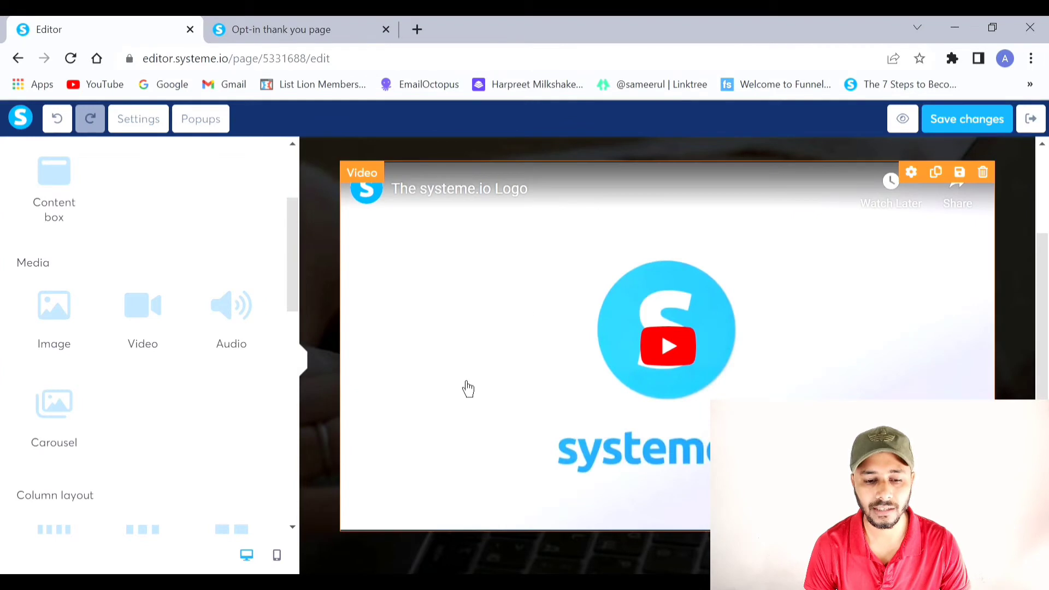
pyautogui.click(462, 238)
pyautogui.click(186, 223)
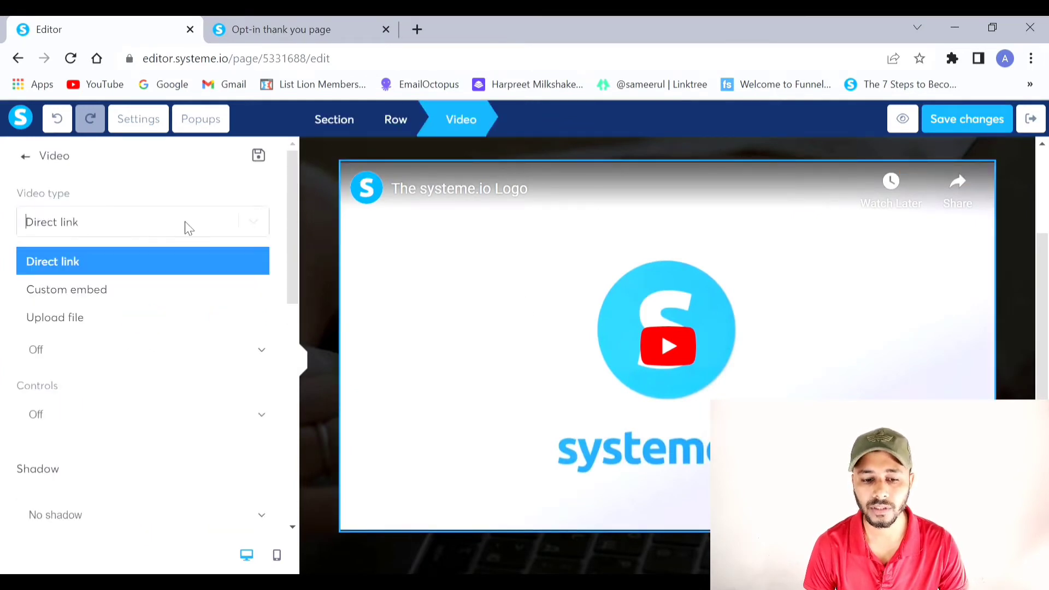
pyautogui.click(185, 223)
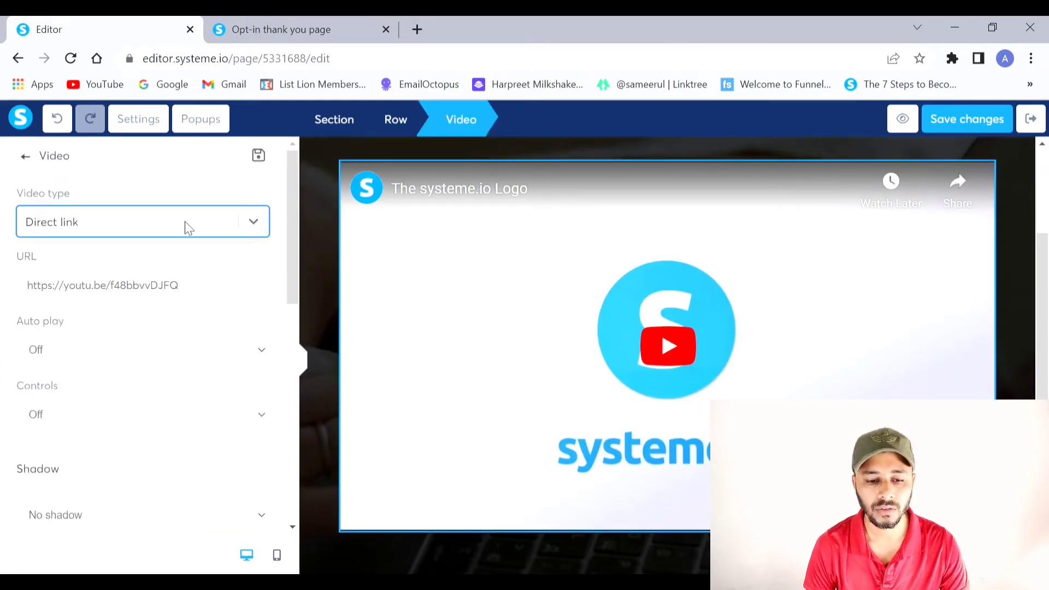
pyautogui.click(184, 221)
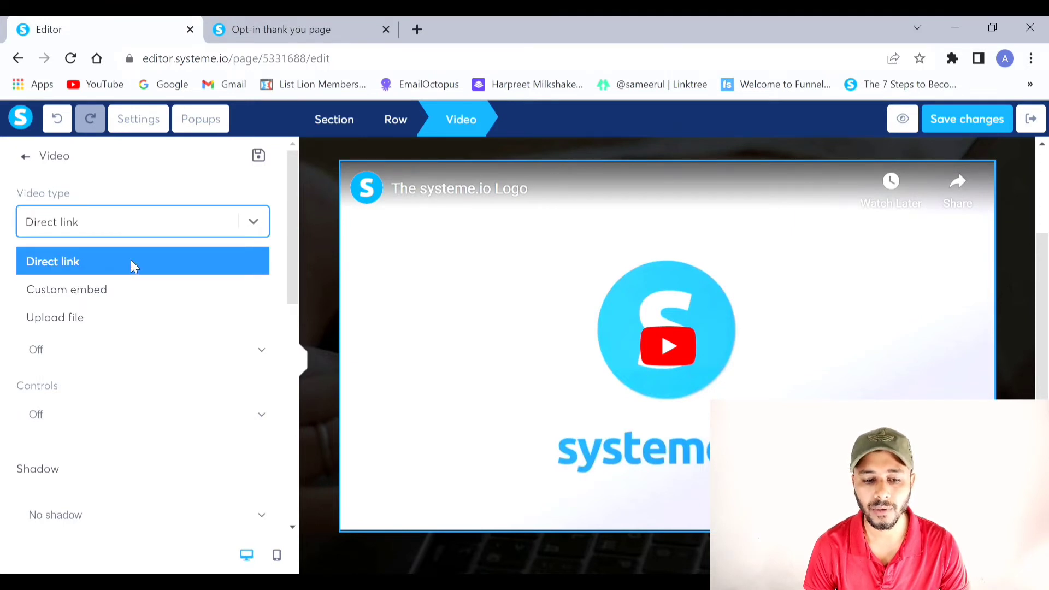
pyautogui.click(132, 232)
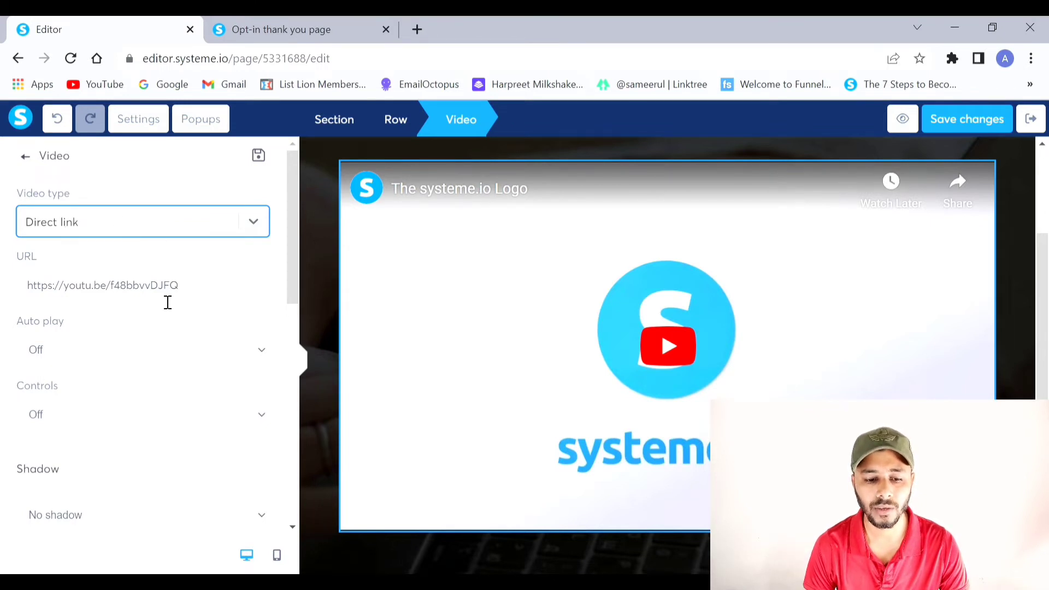
pyautogui.moveTo(194, 294); pyautogui.dragTo(18, 293)
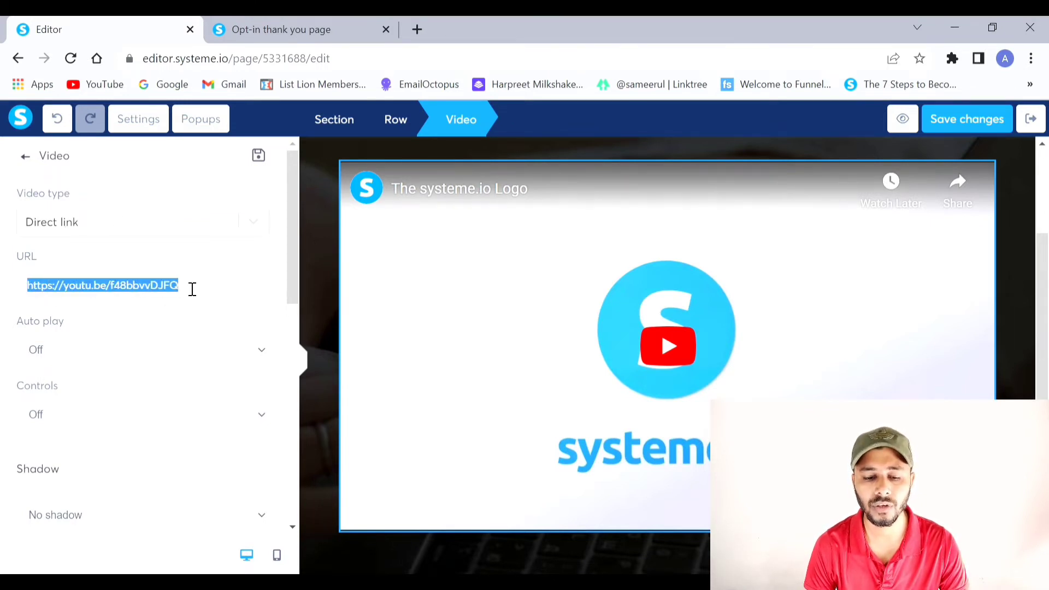
pyautogui.click(208, 300)
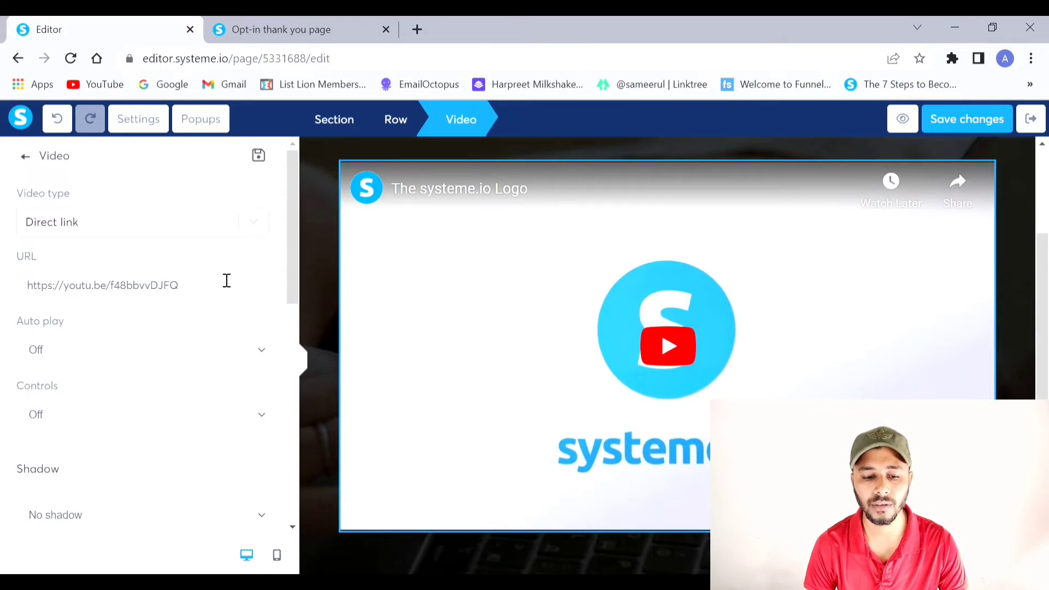
# Review the video's Auto play and Controls options, leaving both set to Off, and deselect the video
pyautogui.scroll(-3, 229, 284)
pyautogui.scroll(3, 121, 269)
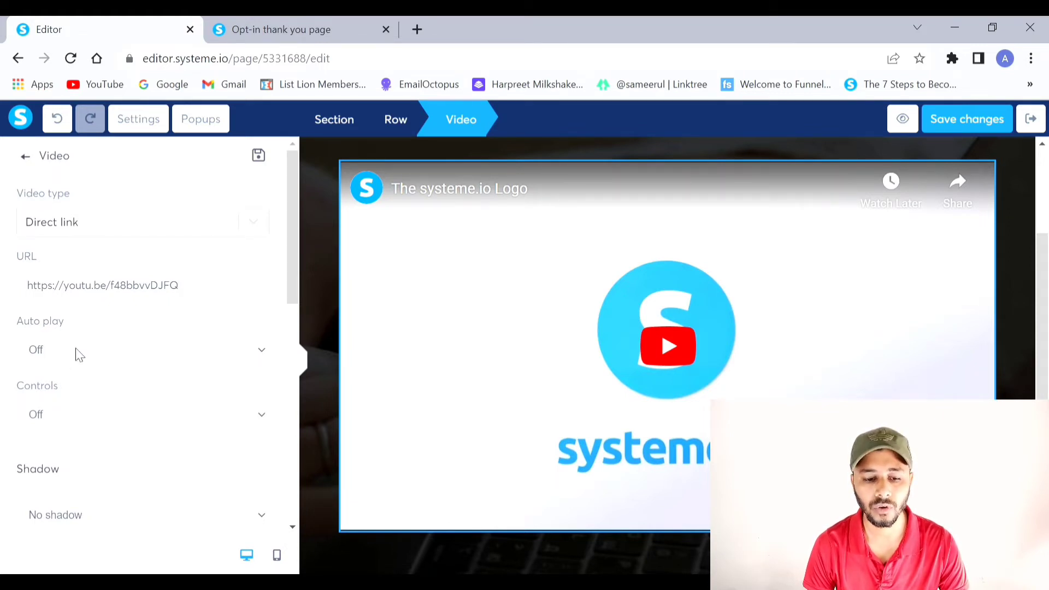
pyautogui.click(63, 381)
pyautogui.click(78, 394)
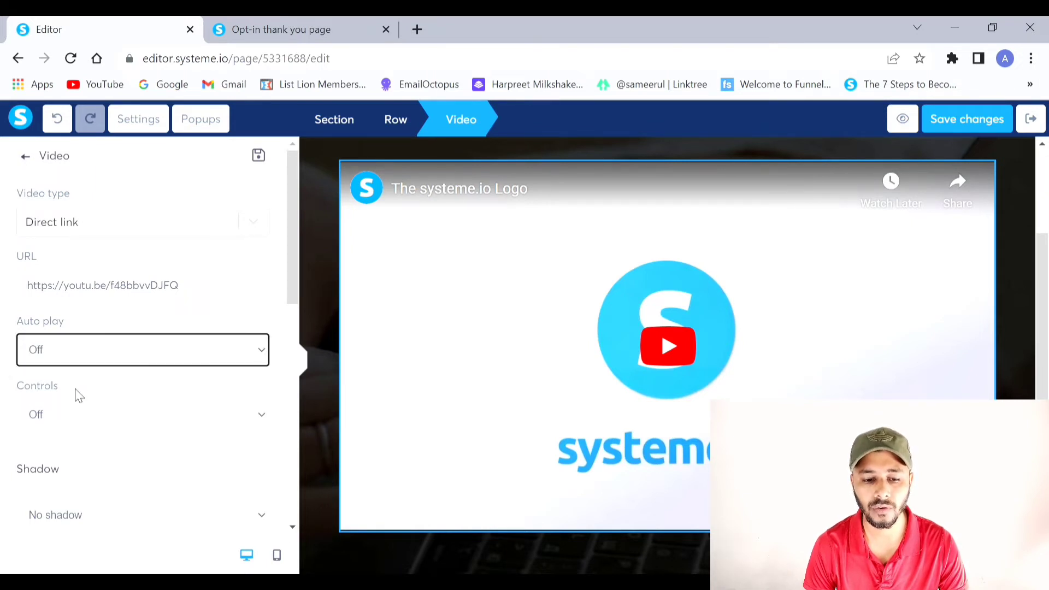
pyautogui.scroll(-3, 94, 368)
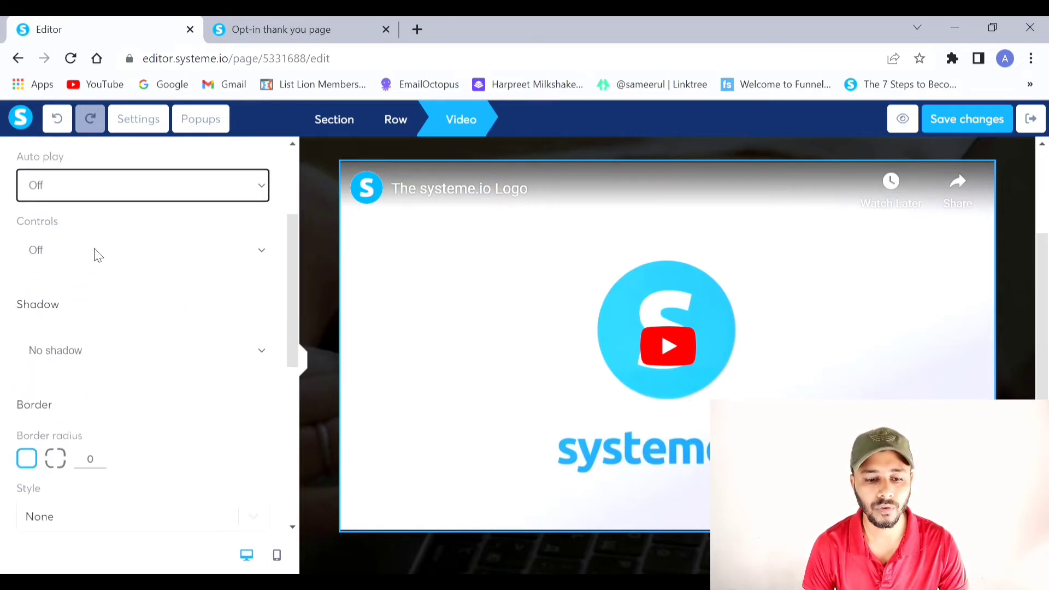
pyautogui.click(72, 280)
pyautogui.click(82, 291)
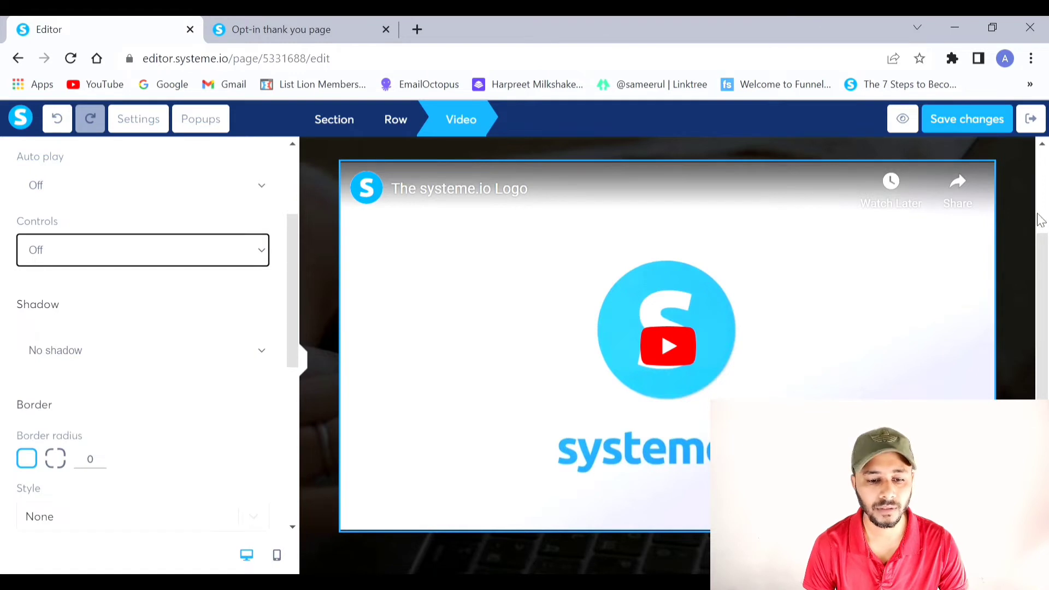
pyautogui.click(1020, 218)
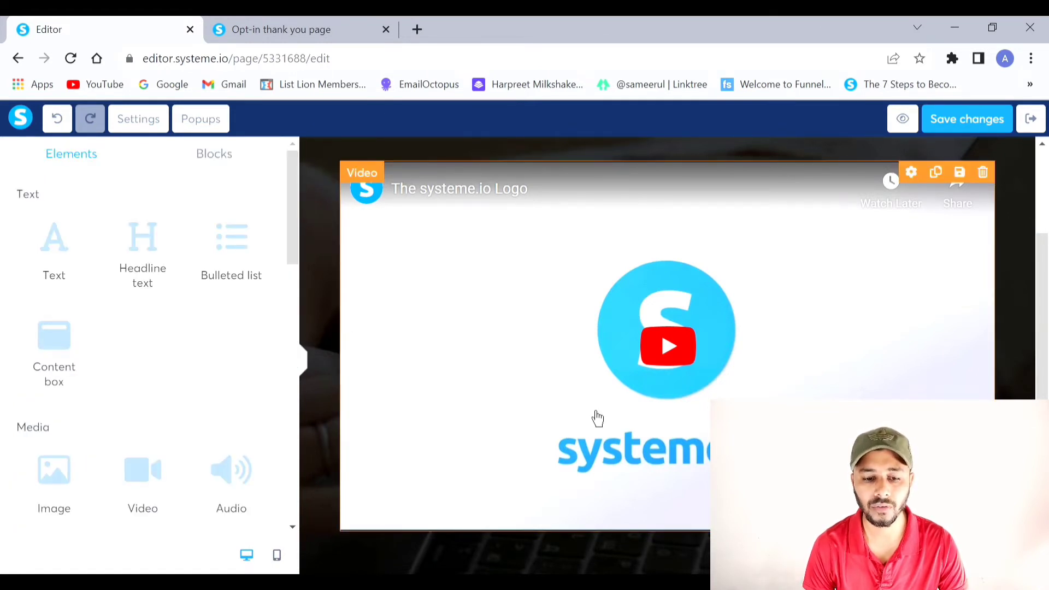
# Select the video element, examine its Shadow and Border settings, leaving No shadow in place, and deselect the video
pyautogui.click(512, 254)
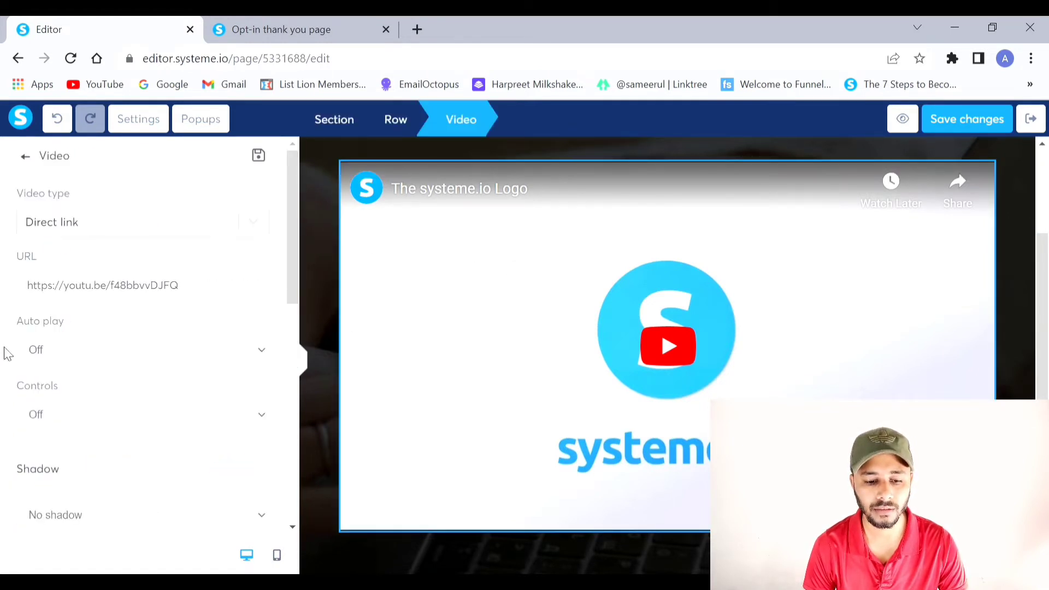
pyautogui.scroll(-3, 68, 456)
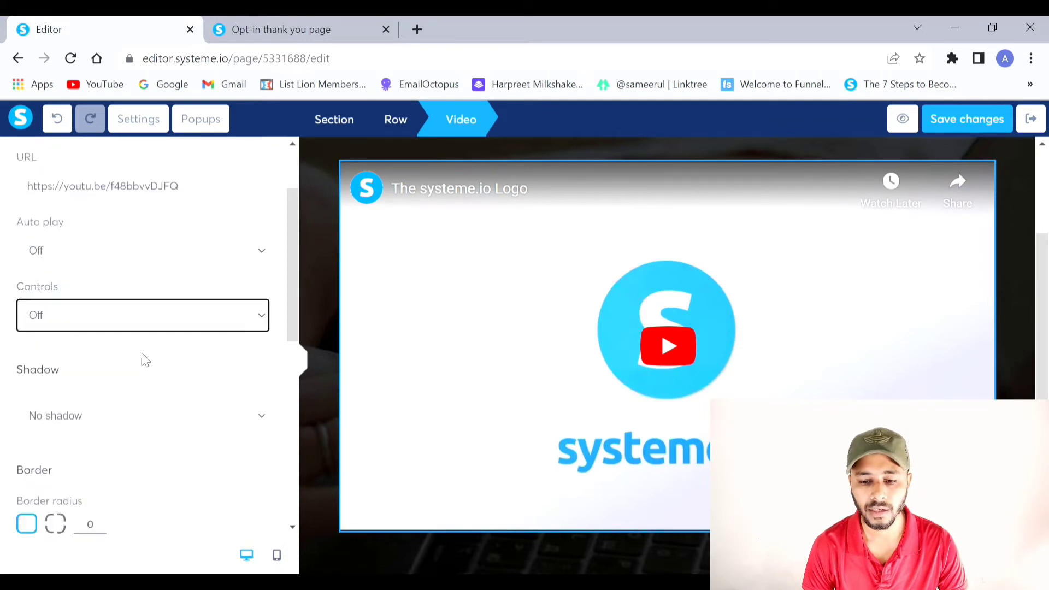
pyautogui.click(109, 364)
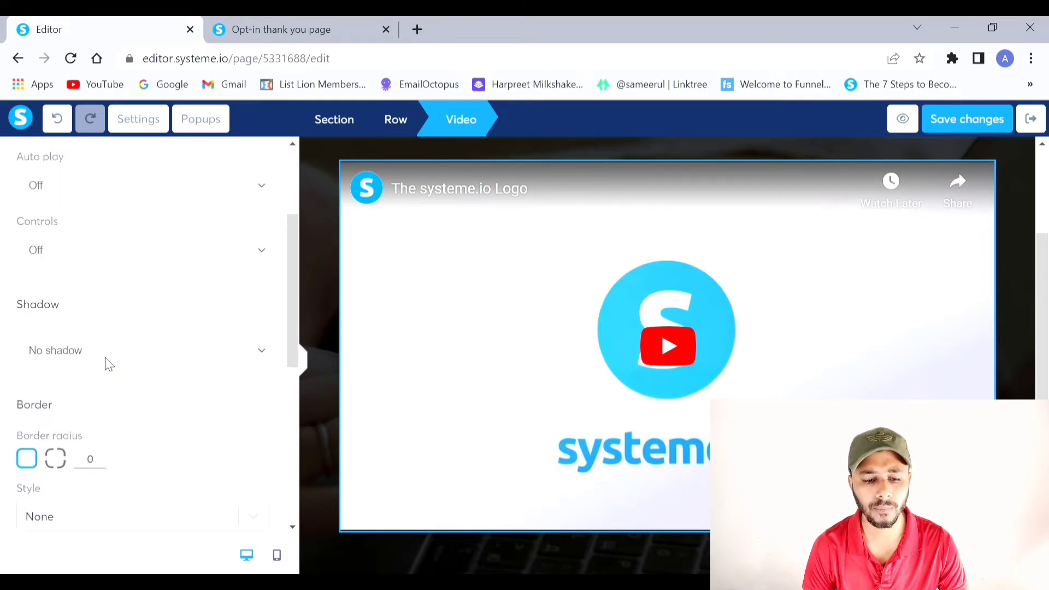
pyautogui.click(107, 360)
pyautogui.scroll(-4, 32, 359)
pyautogui.scroll(7, 31, 300)
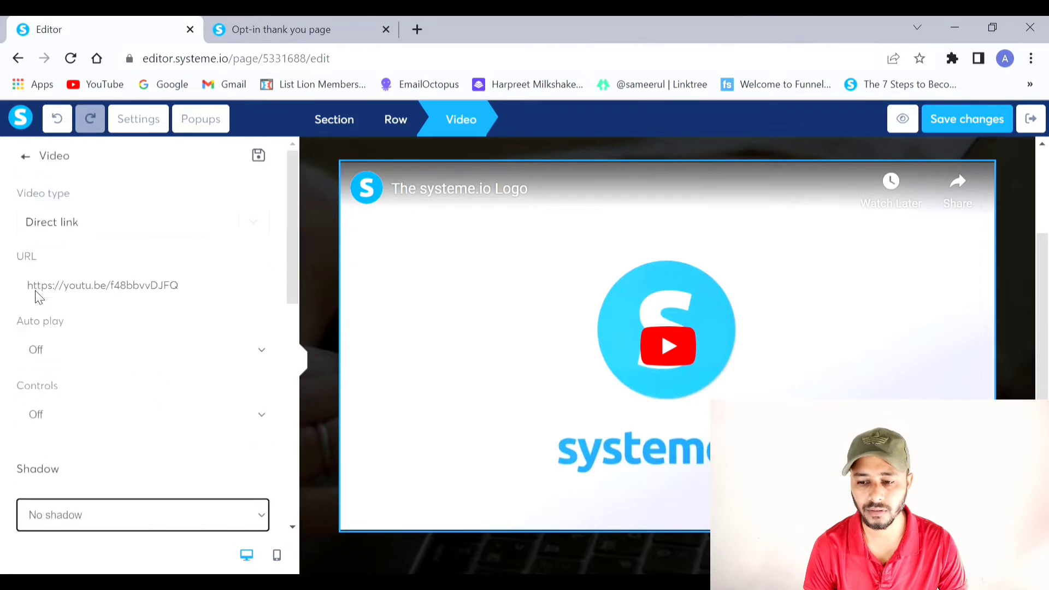
pyautogui.press('Escape')
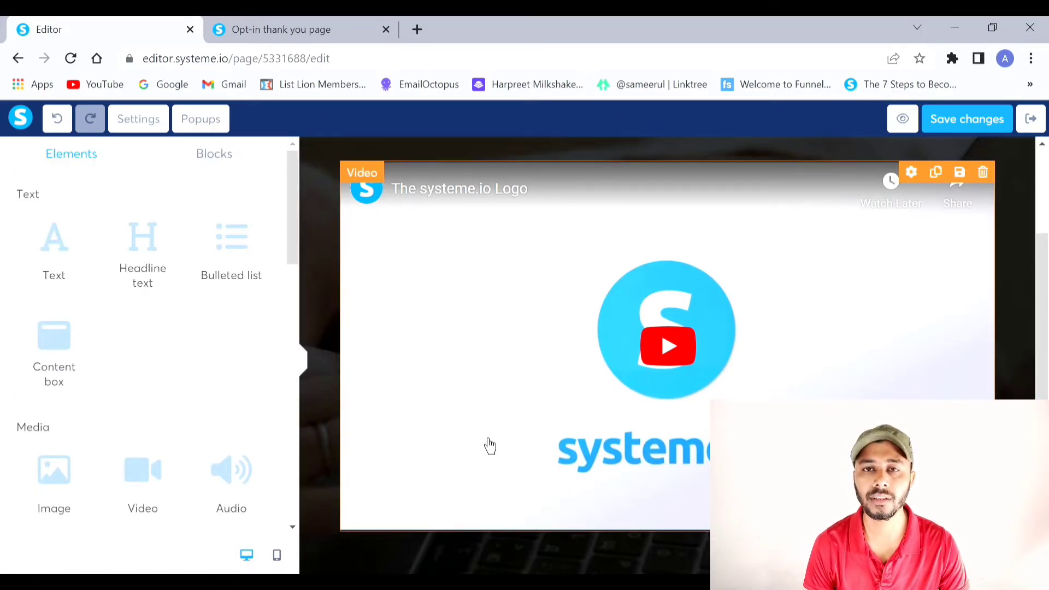
# Review the page layout from the THANKS! headline and email notice down to the area below the video
pyautogui.scroll(3, 762, 297)
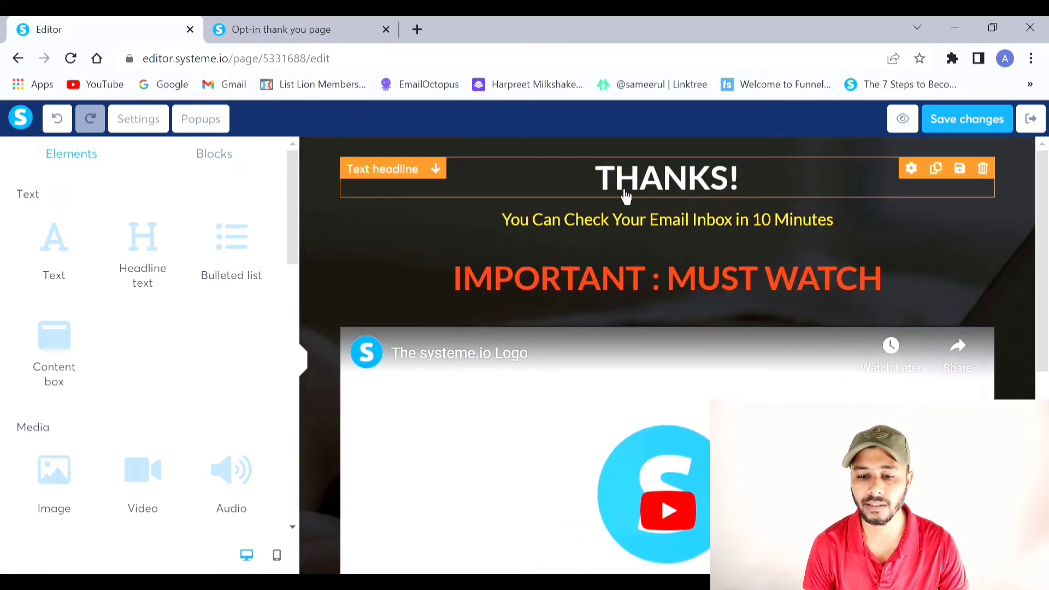
pyautogui.scroll(-1, 649, 305)
pyautogui.scroll(-1, 649, 305)
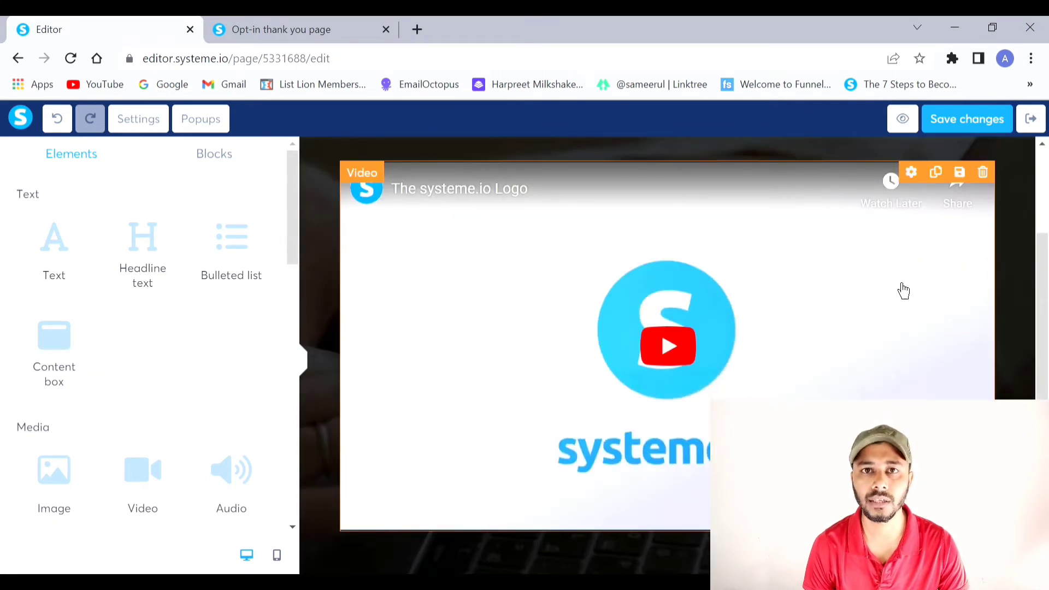
pyautogui.scroll(2, 703, 339)
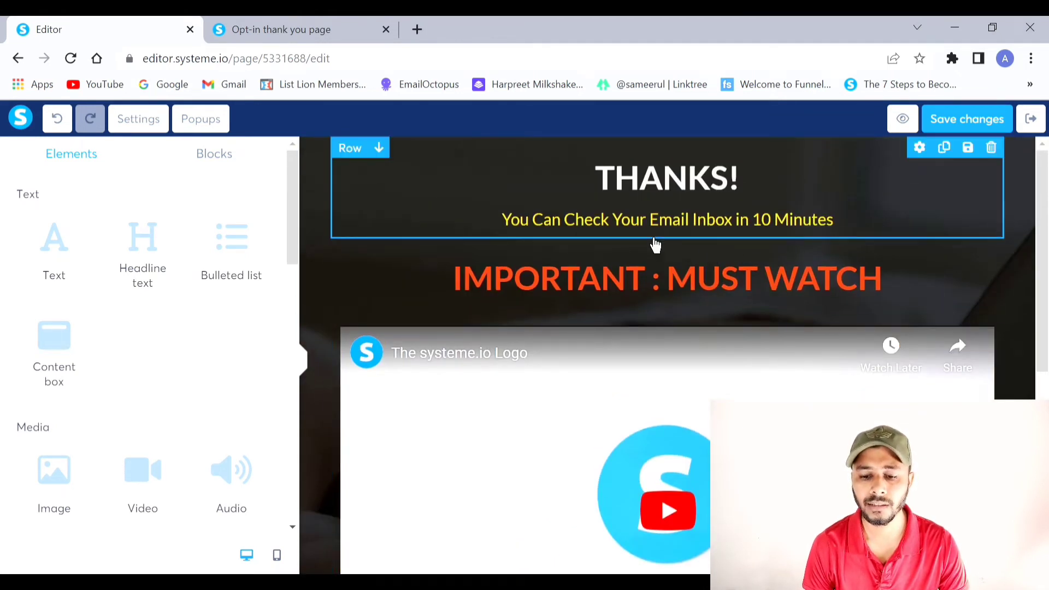
pyautogui.scroll(-2, 640, 276)
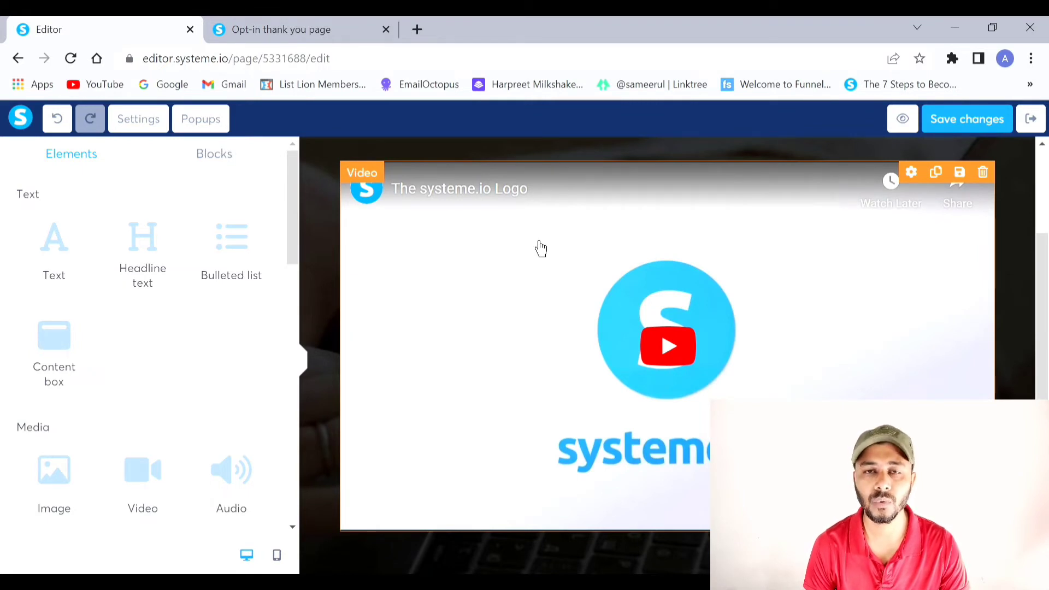
pyautogui.scroll(-1, 576, 282)
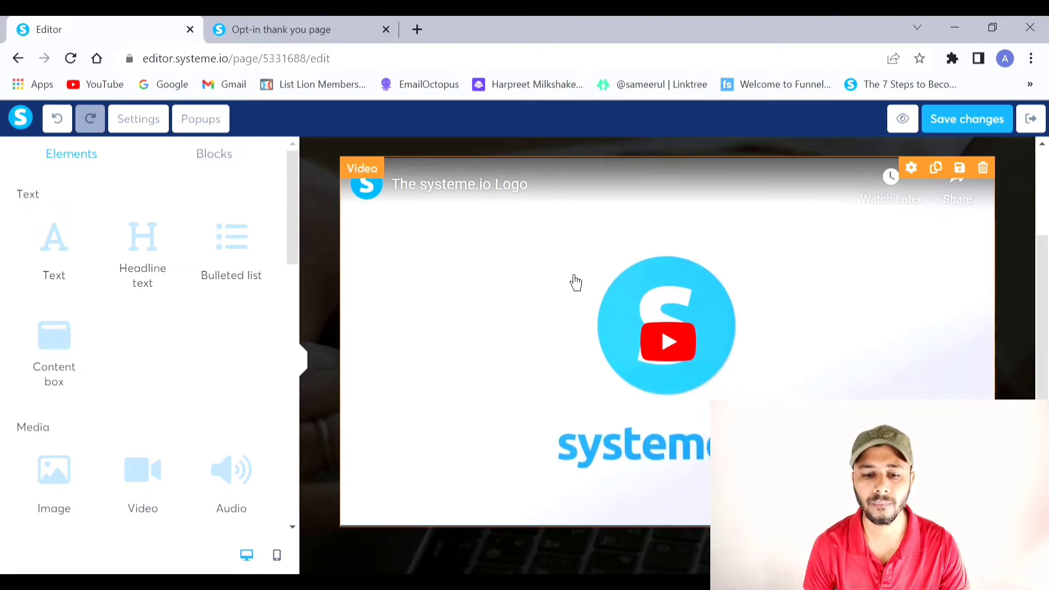
pyautogui.scroll(-2, 575, 283)
pyautogui.scroll(2, 576, 282)
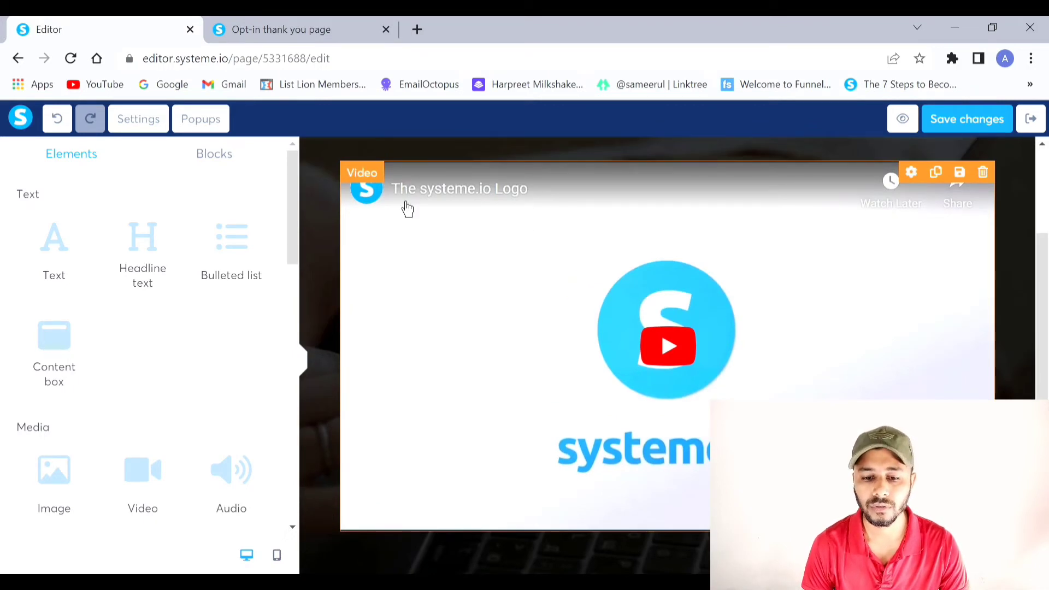
# Add a text element directly below the video and replace its placeholder text with "JOIN OUR FACEBOOK COMMUNITY!"
pyautogui.scroll(-3, 760, 208)
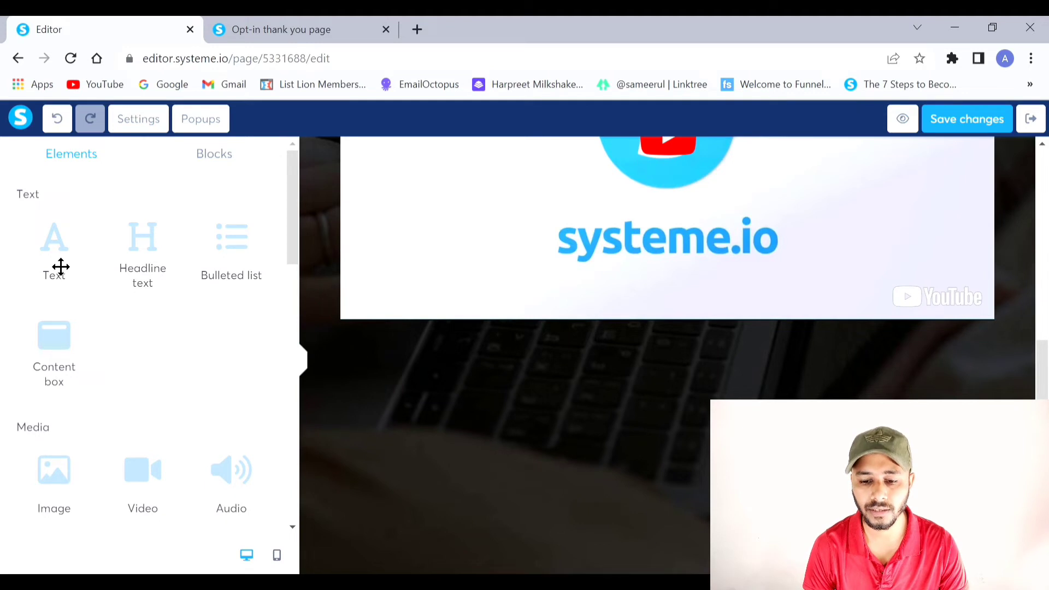
pyautogui.moveTo(60, 267); pyautogui.dragTo(327, 331)
pyautogui.moveTo(625, 334); pyautogui.dragTo(625, 328)
pyautogui.doubleClick(662, 356)
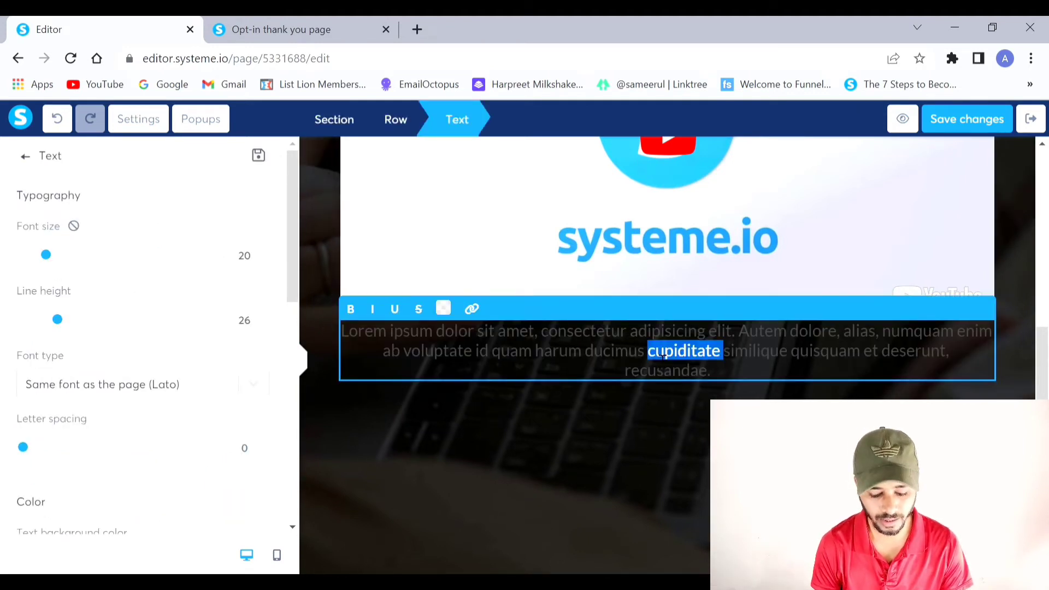
pyautogui.hotkey('ctrl', 'a')
pyautogui.press('BackSpace')
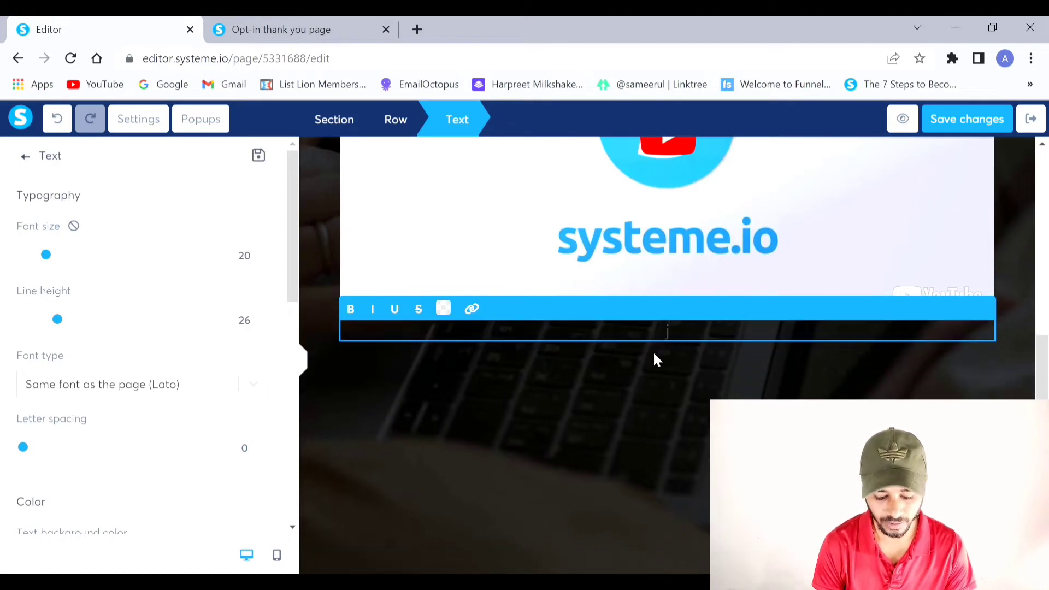
pyautogui.write('JOIN')
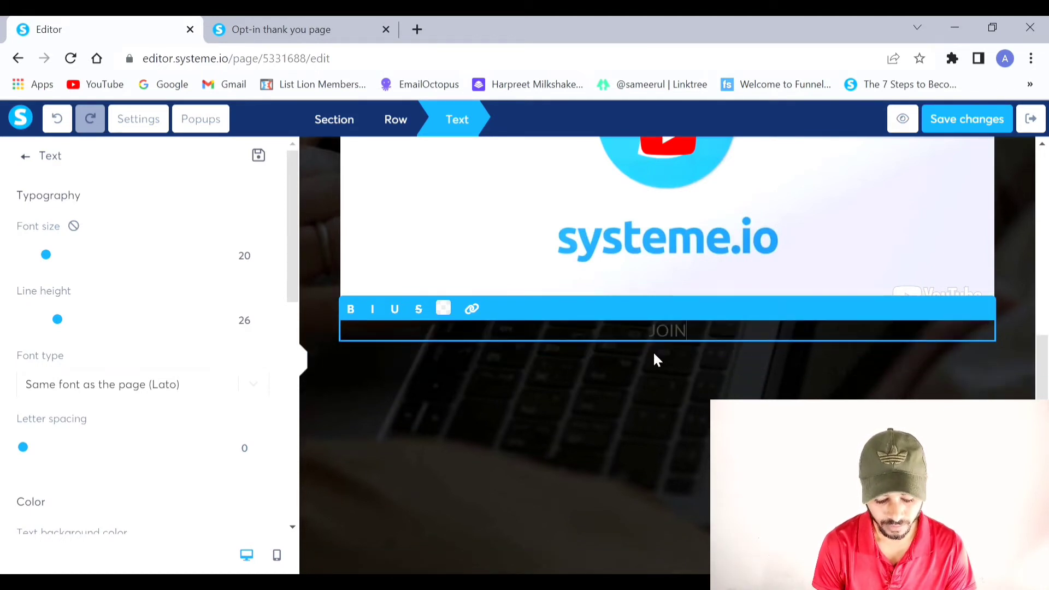
pyautogui.write(' OUR ')
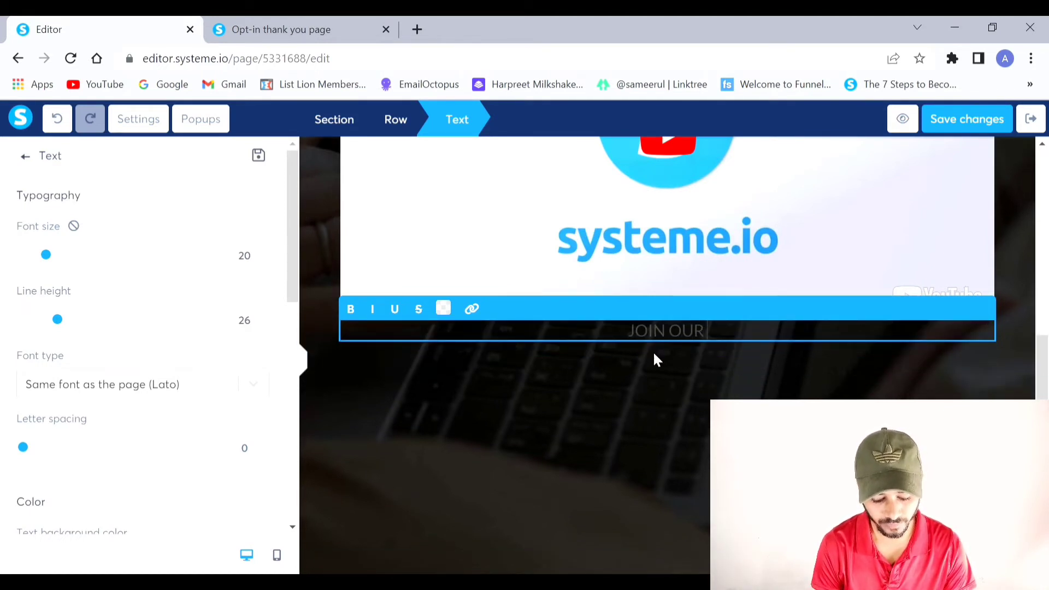
pyautogui.write('FACEBOOK')
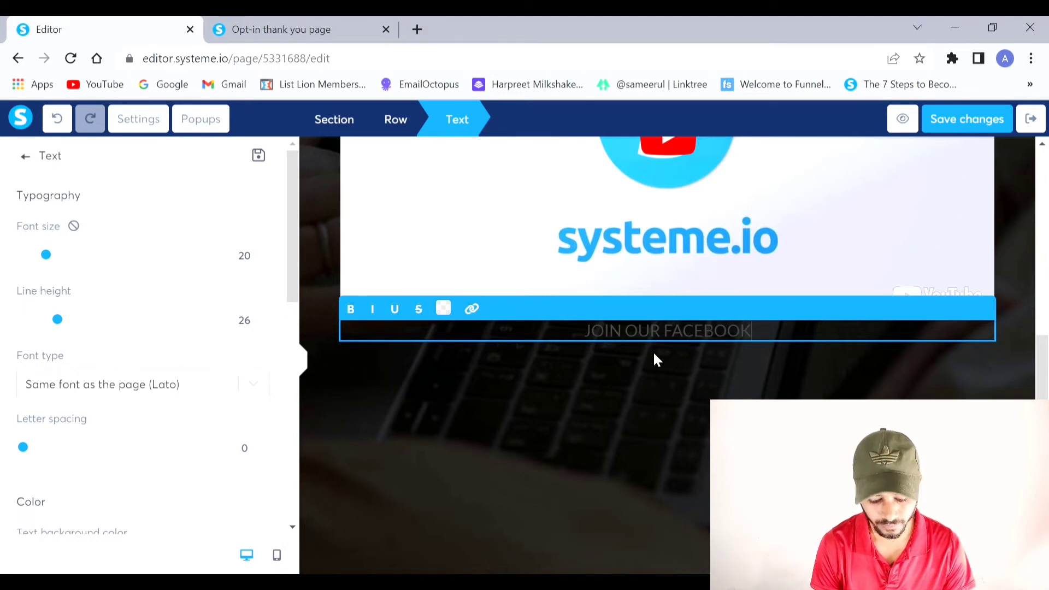
pyautogui.write(' COMMUNITY')
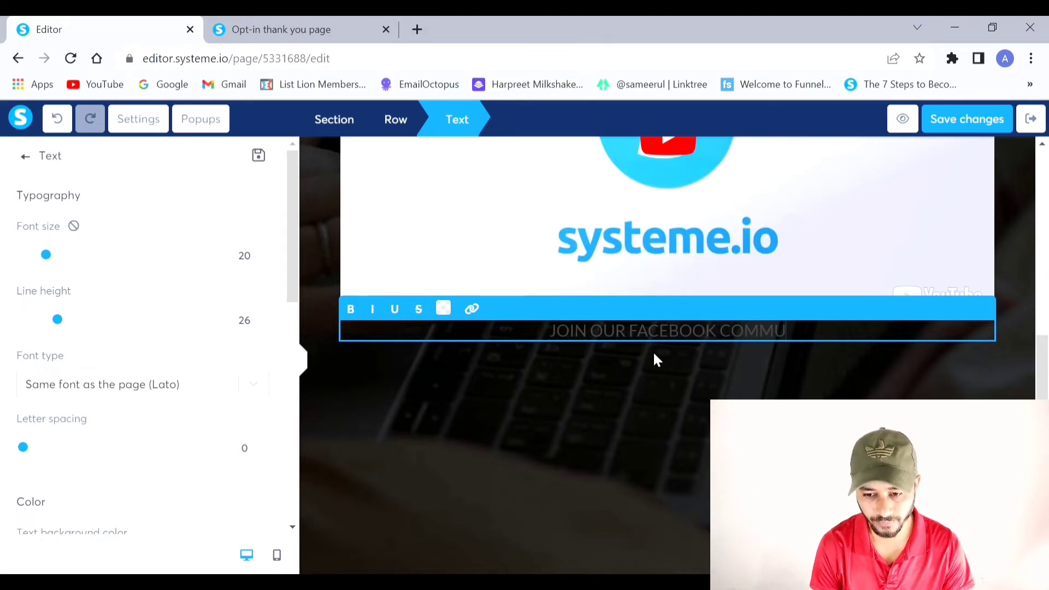
pyautogui.write('!')
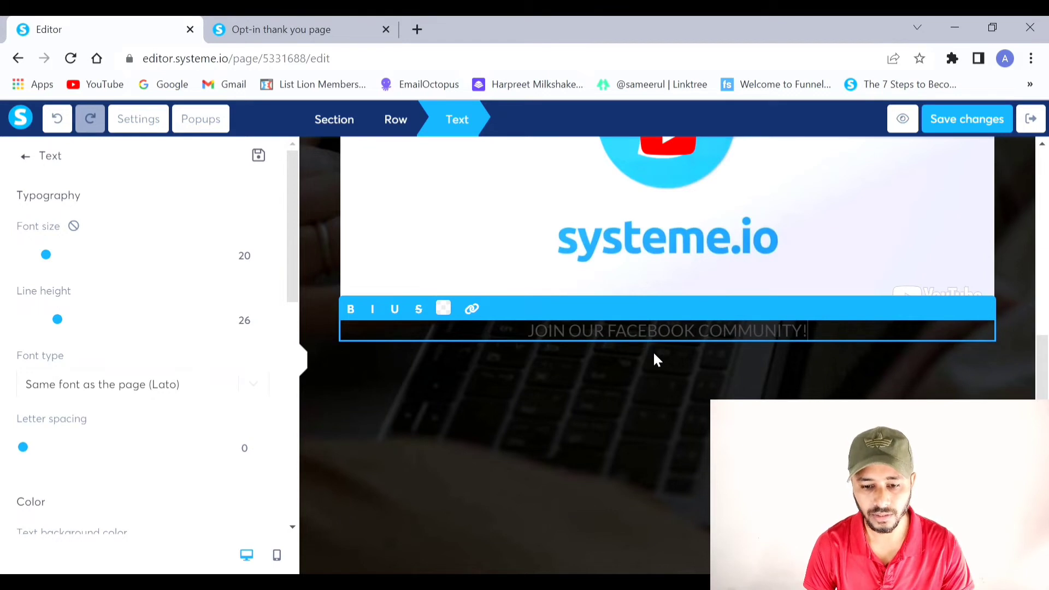
# Color the whole "JOIN OUR FACEBOOK COMMUNITY!" text yellow and deselect it
pyautogui.hotkey('ctrl', 'a')
pyautogui.click(443, 309)
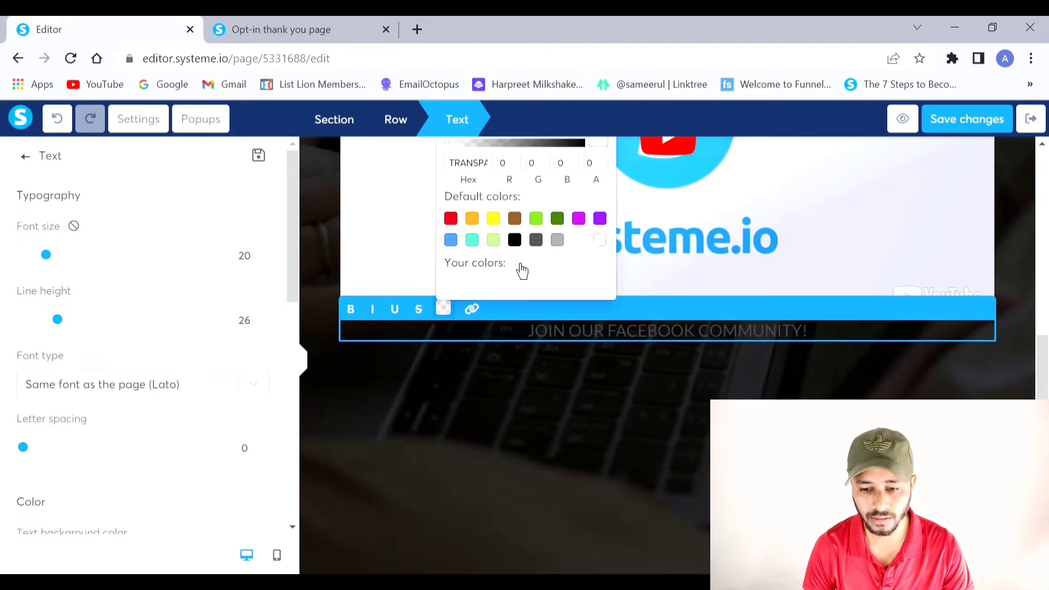
pyautogui.click(493, 219)
pyautogui.click(598, 371)
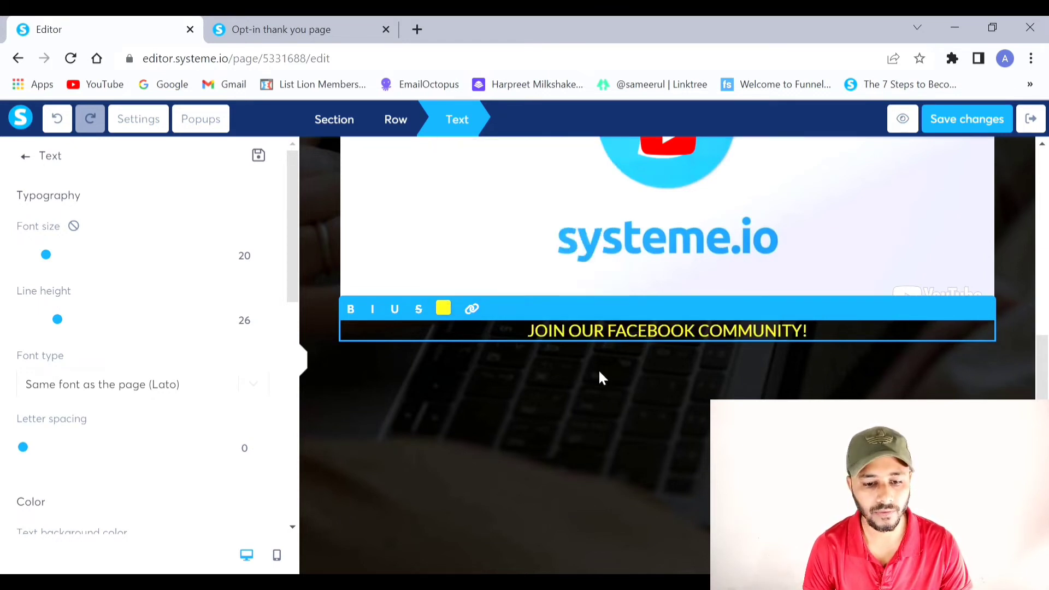
pyautogui.click(868, 388)
# Add a new row below the Facebook community text and place a button element inside it
pyautogui.scroll(-9, 264, 297)
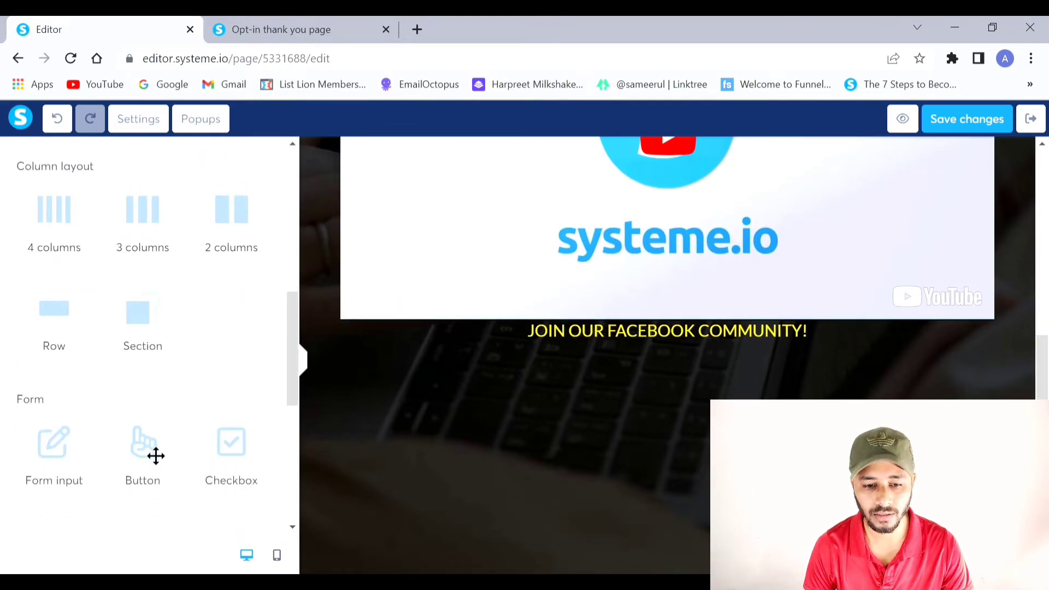
pyautogui.scroll(9, 206, 330)
pyautogui.scroll(-9, 206, 333)
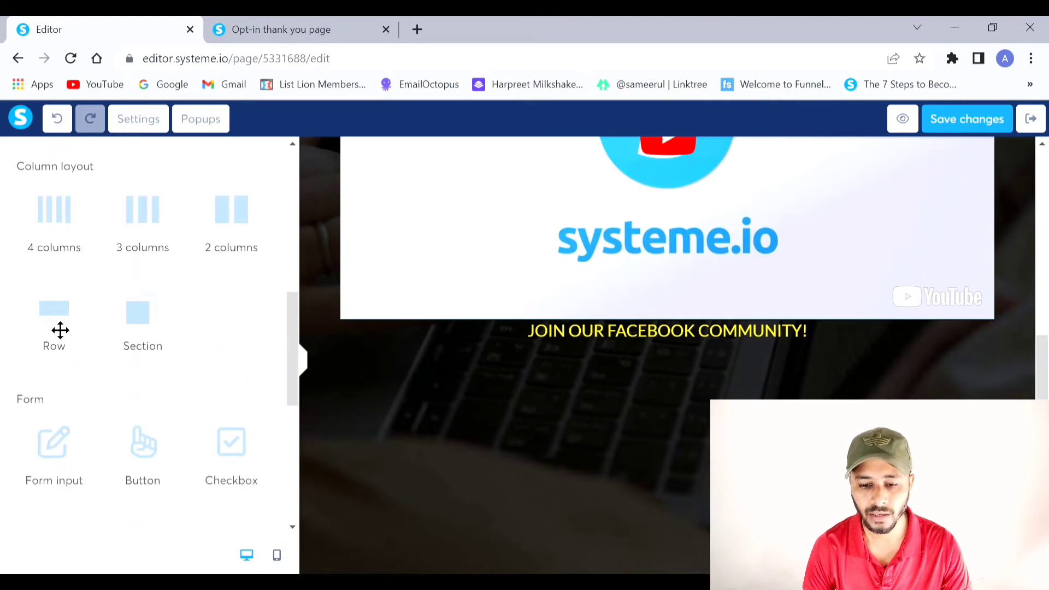
pyautogui.moveTo(58, 327); pyautogui.dragTo(415, 354)
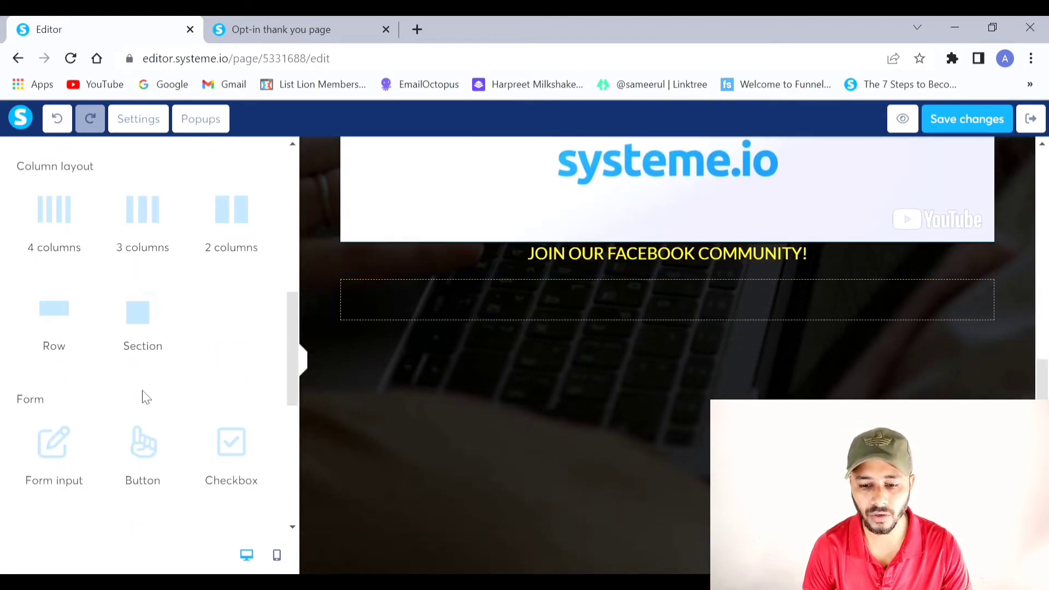
pyautogui.moveTo(153, 473); pyautogui.dragTo(580, 307)
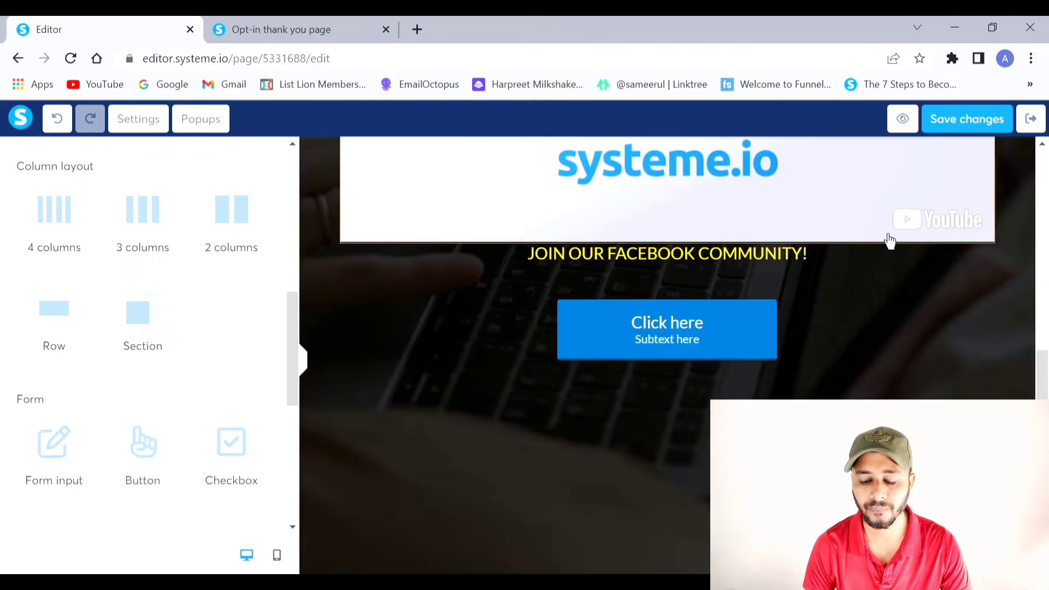
# Set the new button's action to Open URL and make the link open in a new window
pyautogui.click(704, 332)
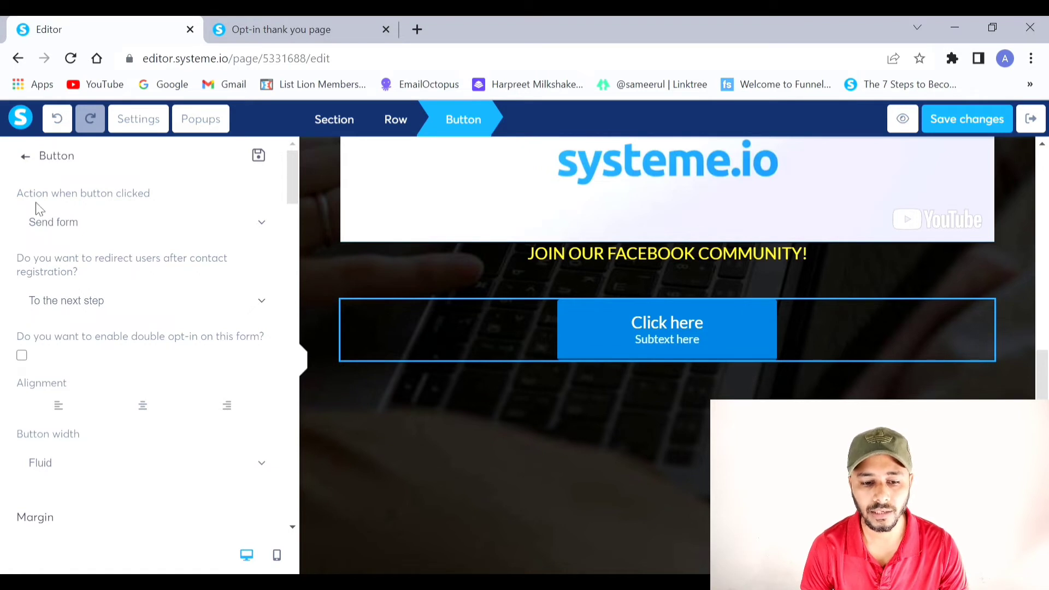
pyautogui.click(90, 282)
pyautogui.click(97, 293)
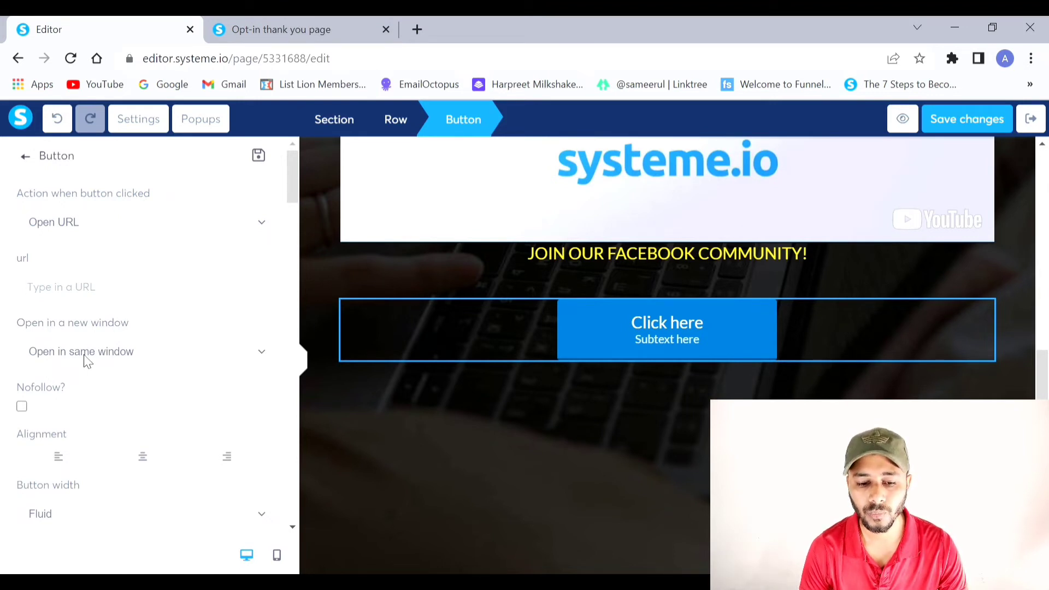
pyautogui.click(136, 354)
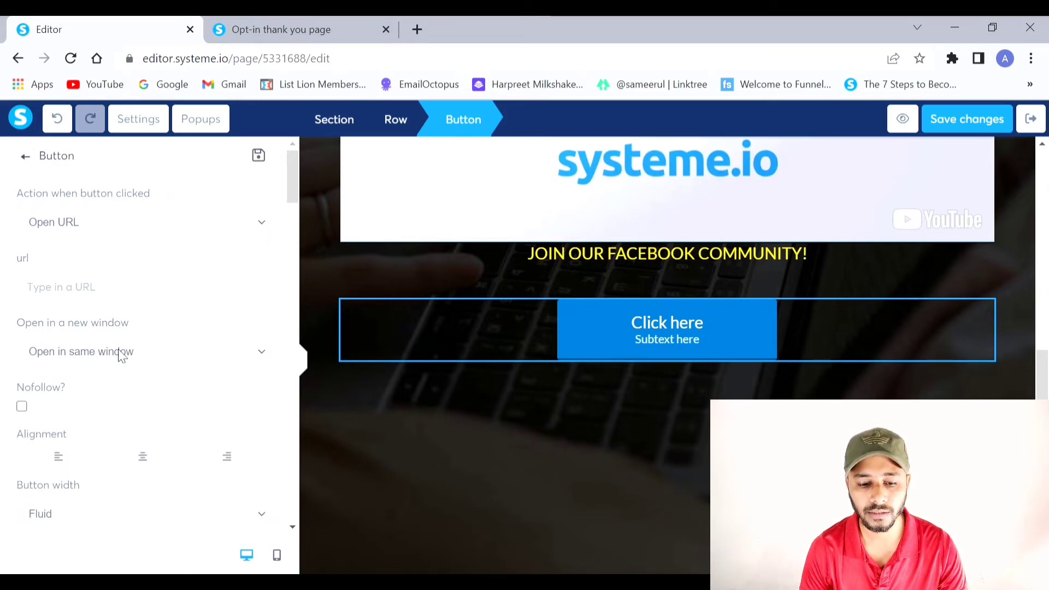
pyautogui.click(108, 388)
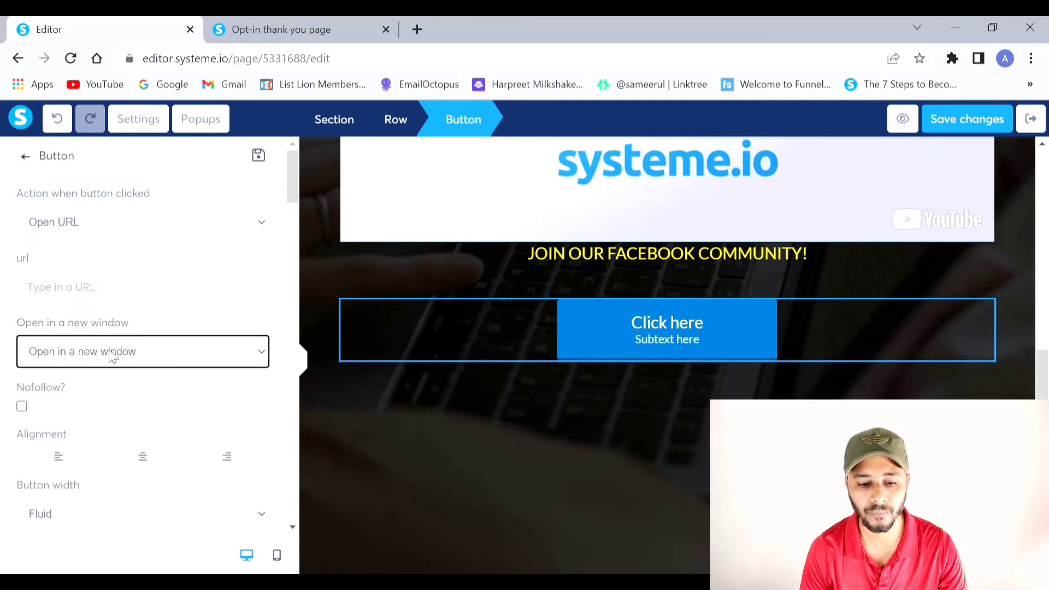
# Set the button width to Fill width and its top margin to 15
pyautogui.scroll(-3, 151, 352)
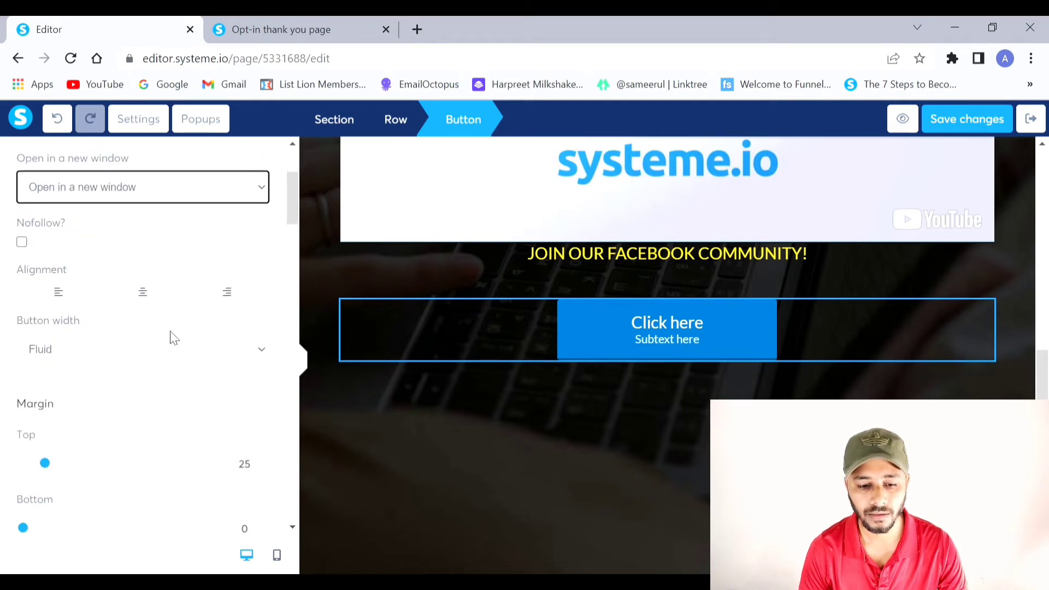
pyautogui.click(131, 365)
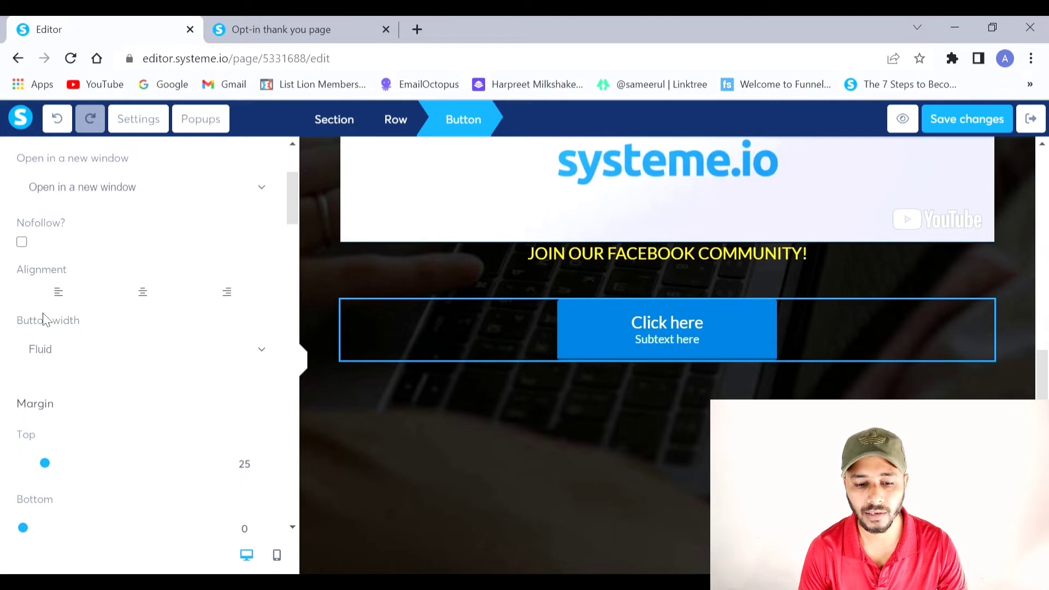
pyautogui.click(84, 388)
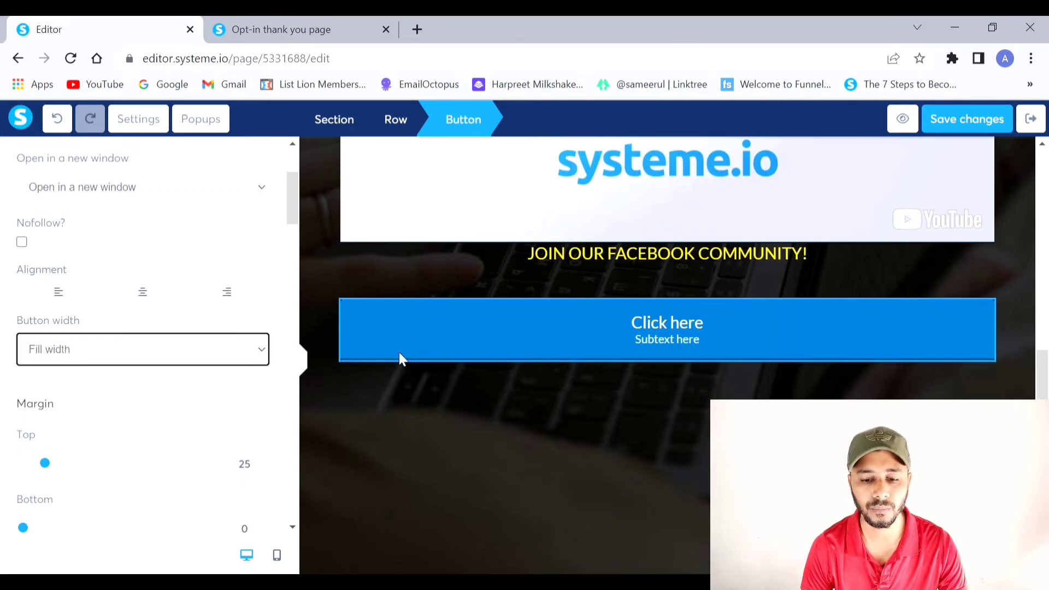
pyautogui.scroll(-3, 217, 360)
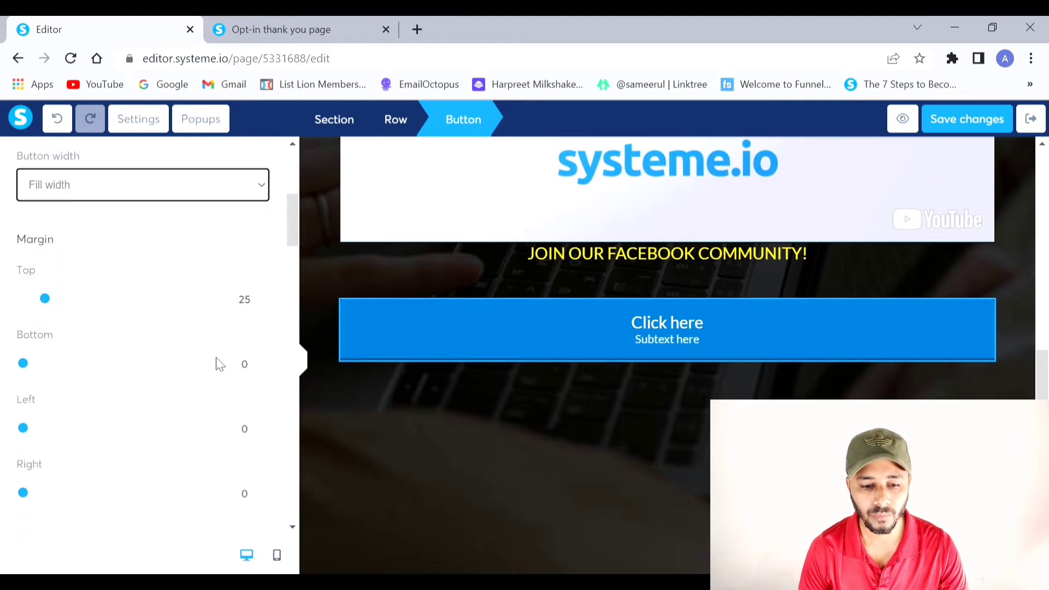
pyautogui.moveTo(59, 310); pyautogui.dragTo(47, 311)
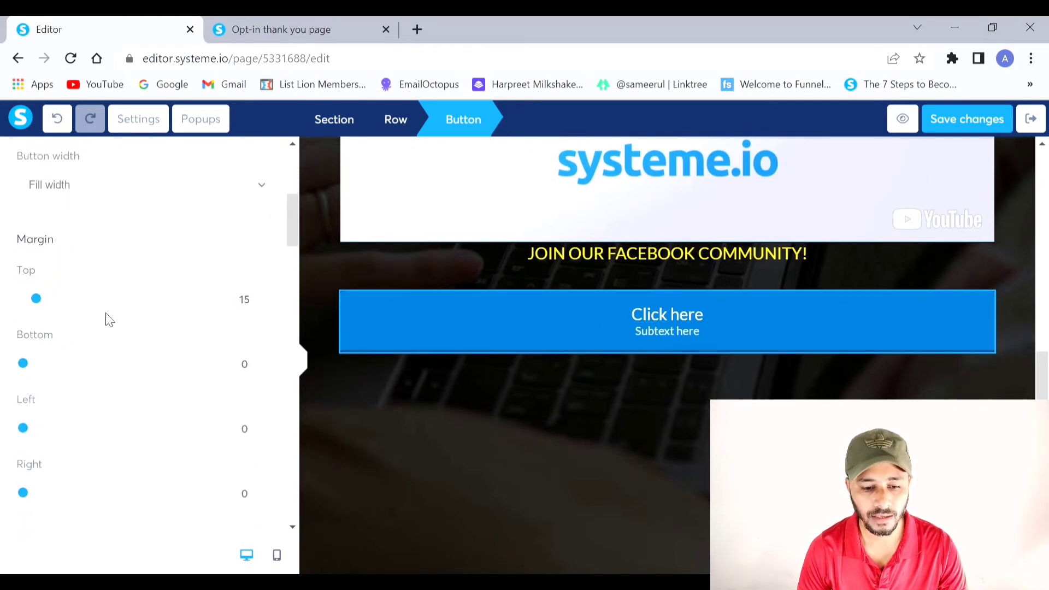
pyautogui.scroll(-3, 107, 318)
pyautogui.scroll(-3, 106, 319)
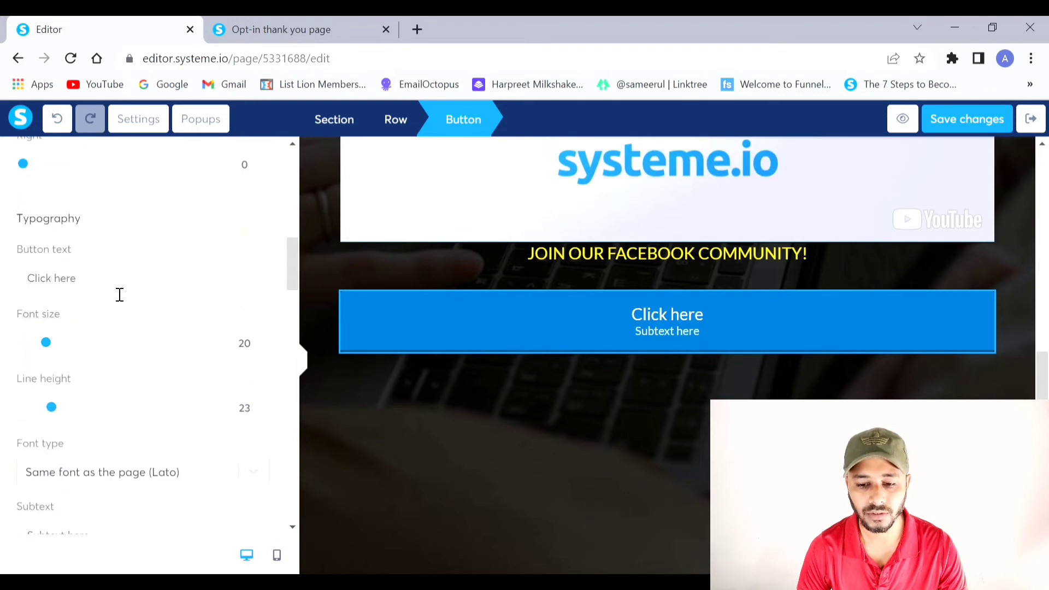
# Replace the new button's placeholder text with "Join Our Facebook Group!"
pyautogui.moveTo(119, 294); pyautogui.dragTo(4, 285)
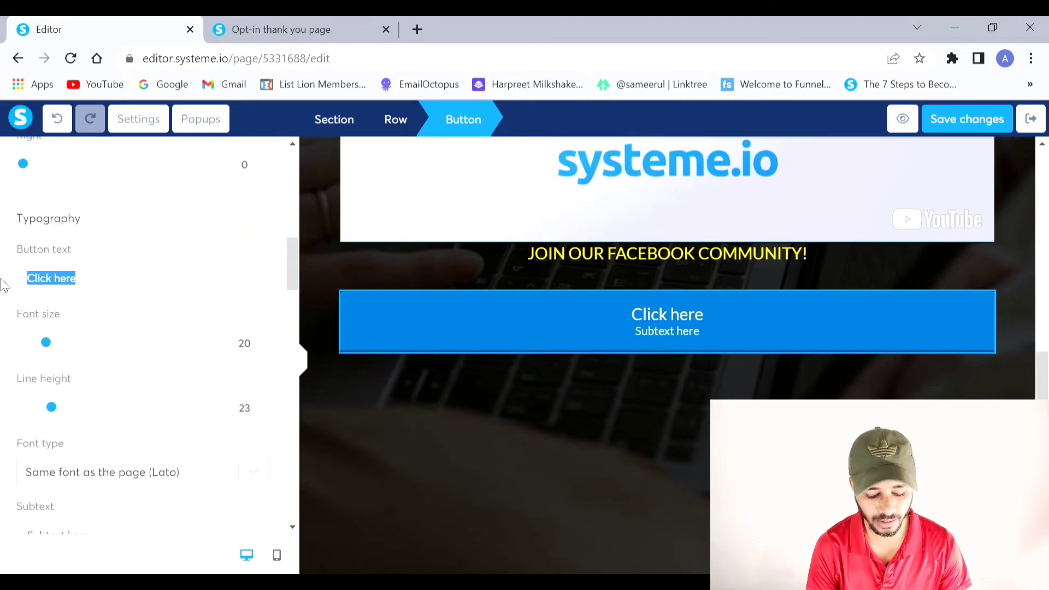
pyautogui.write('f')
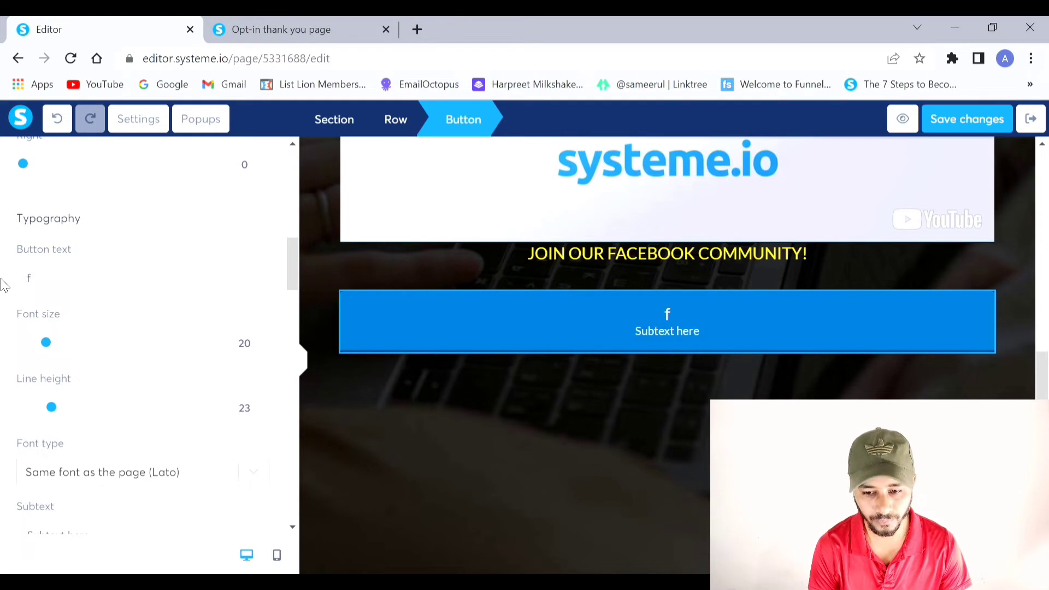
pyautogui.press('BackSpace')
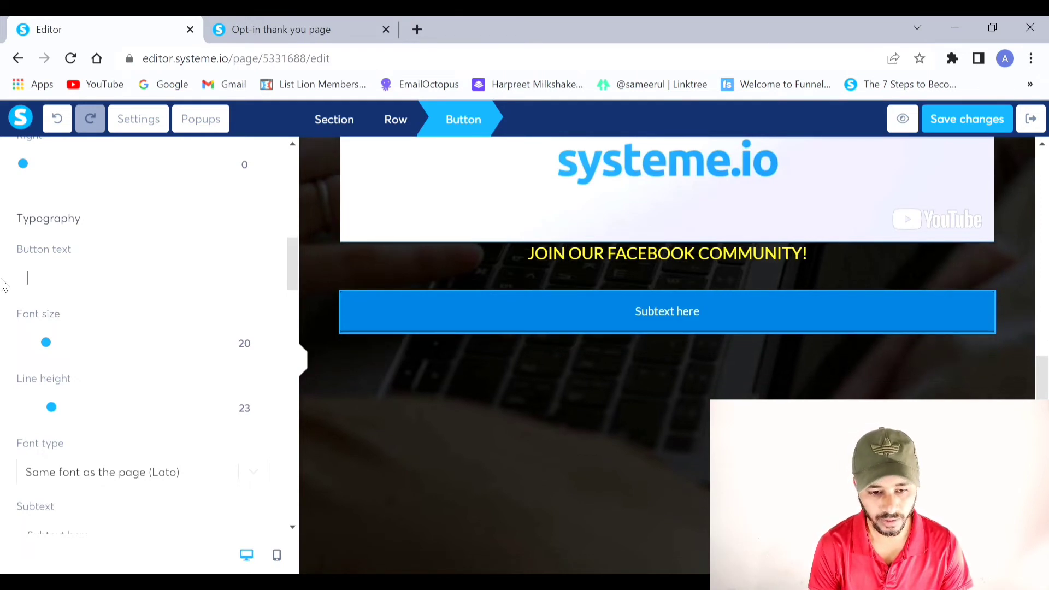
pyautogui.write('Join')
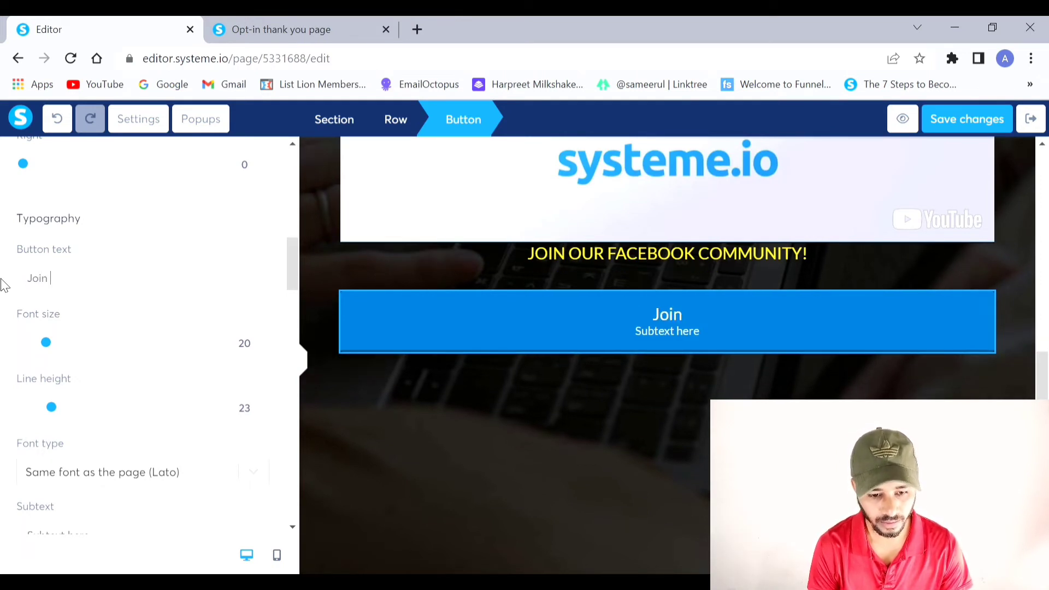
pyautogui.write(' Our Facebook')
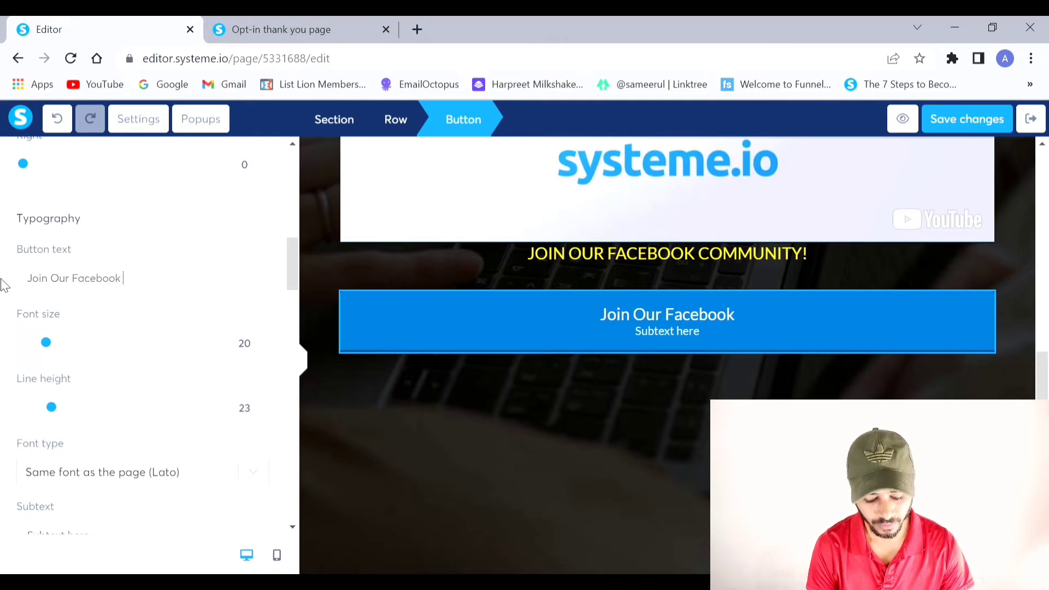
pyautogui.write(' Group')
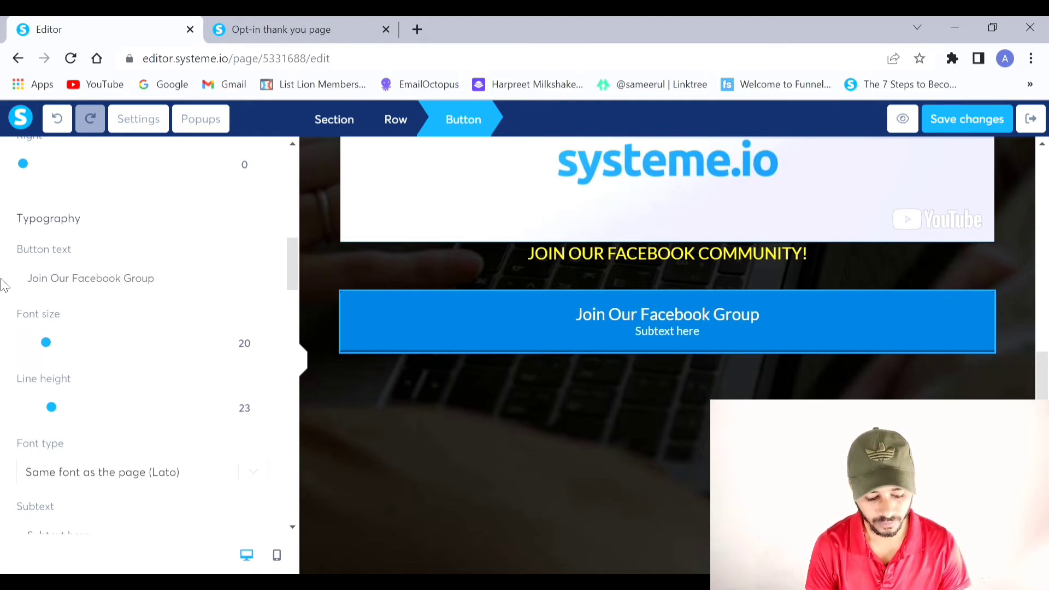
pyautogui.write('!')
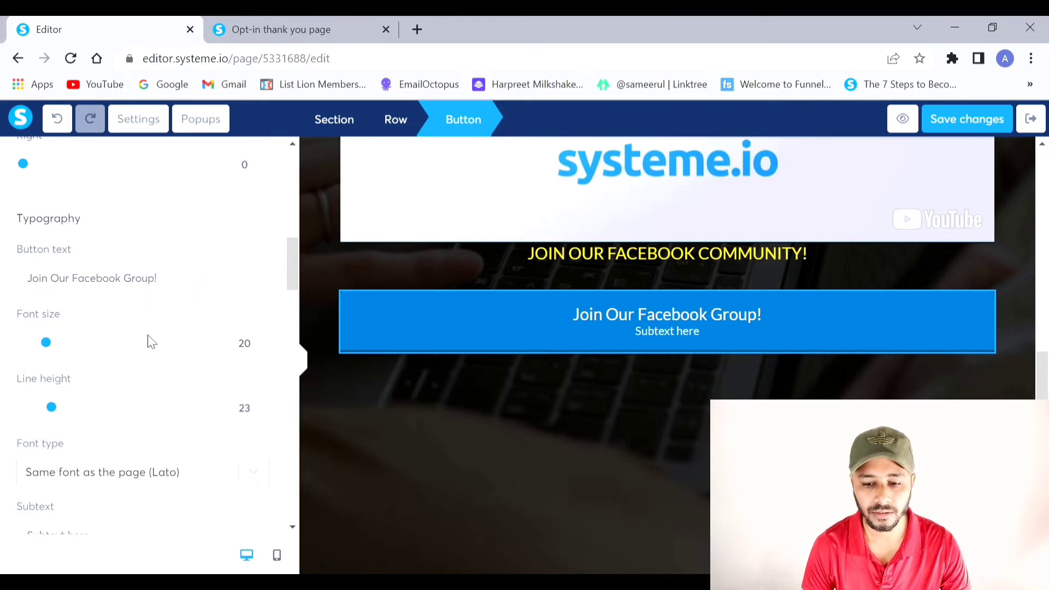
# Set the button text's font size to 26 and its font to Roboto from Google Fonts
pyautogui.moveTo(59, 358); pyautogui.dragTo(69, 359)
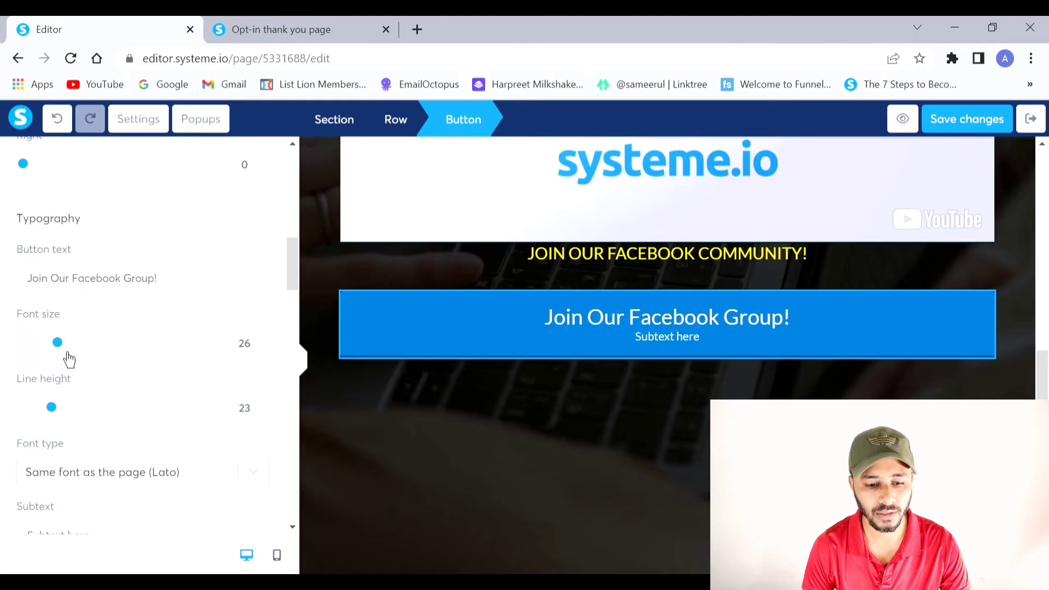
pyautogui.scroll(-3, 112, 358)
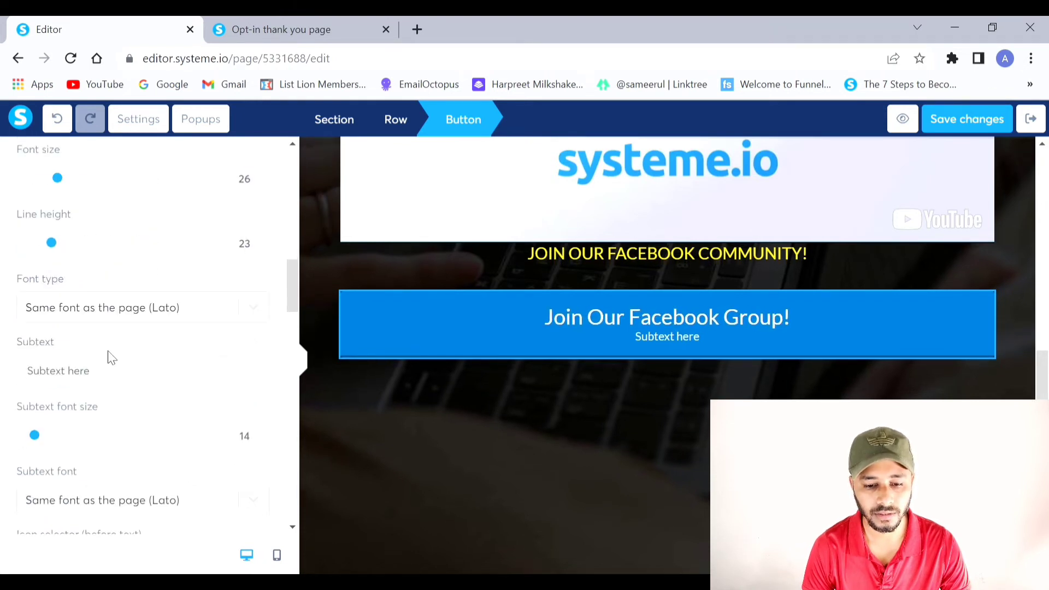
pyautogui.click(253, 307)
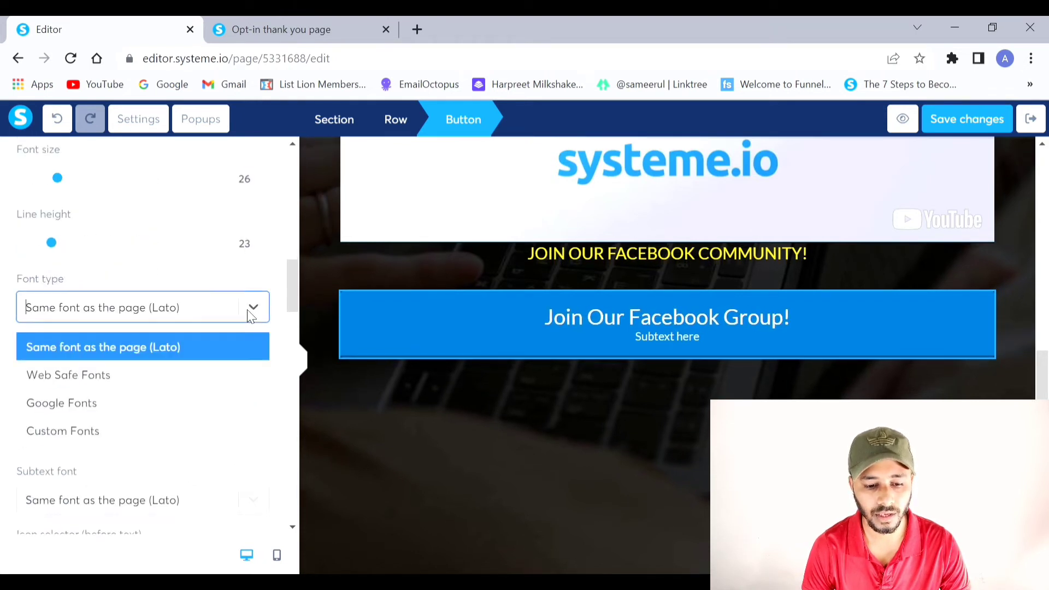
pyautogui.click(102, 400)
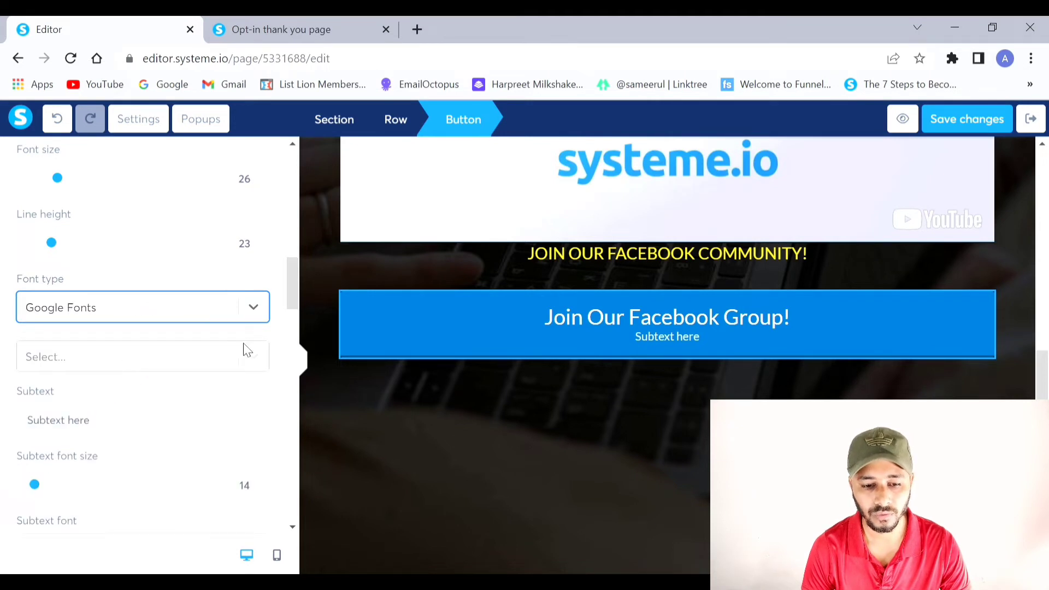
pyautogui.click(228, 358)
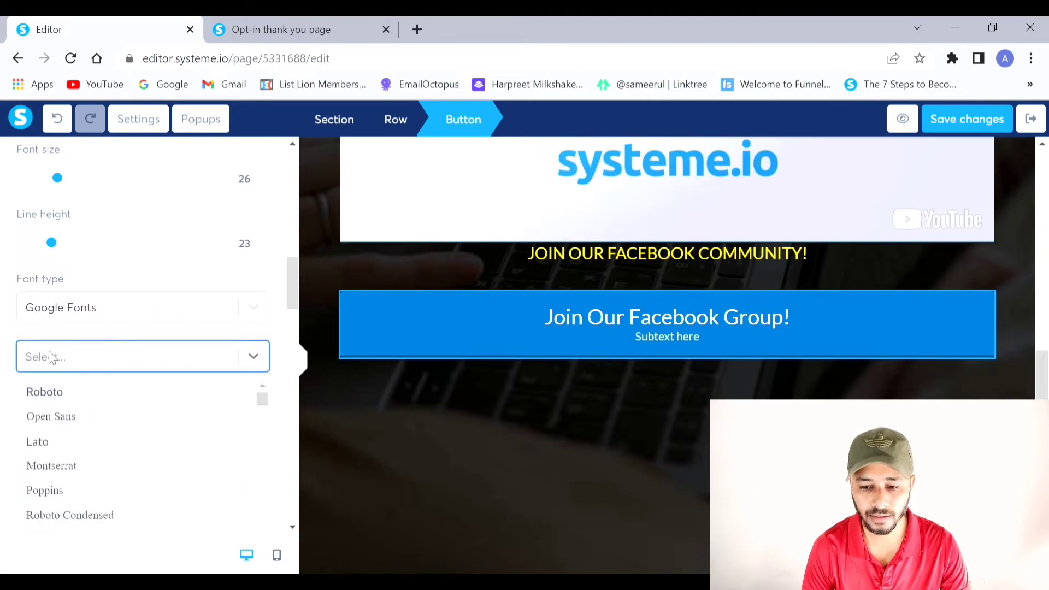
pyautogui.click(67, 393)
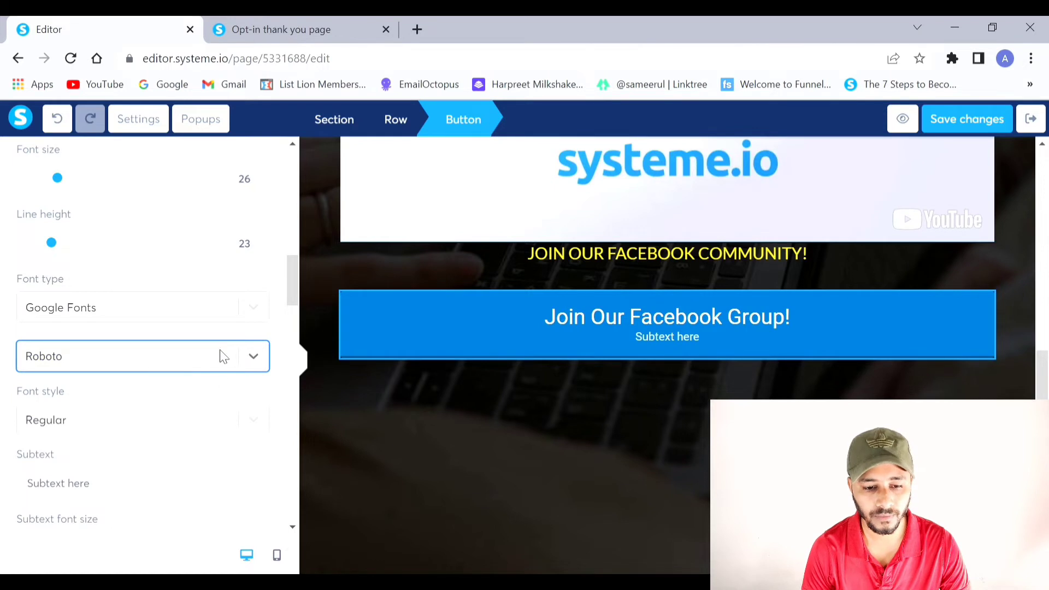
# Remove the placeholder subtext from the Facebook group button
pyautogui.scroll(-3, 218, 354)
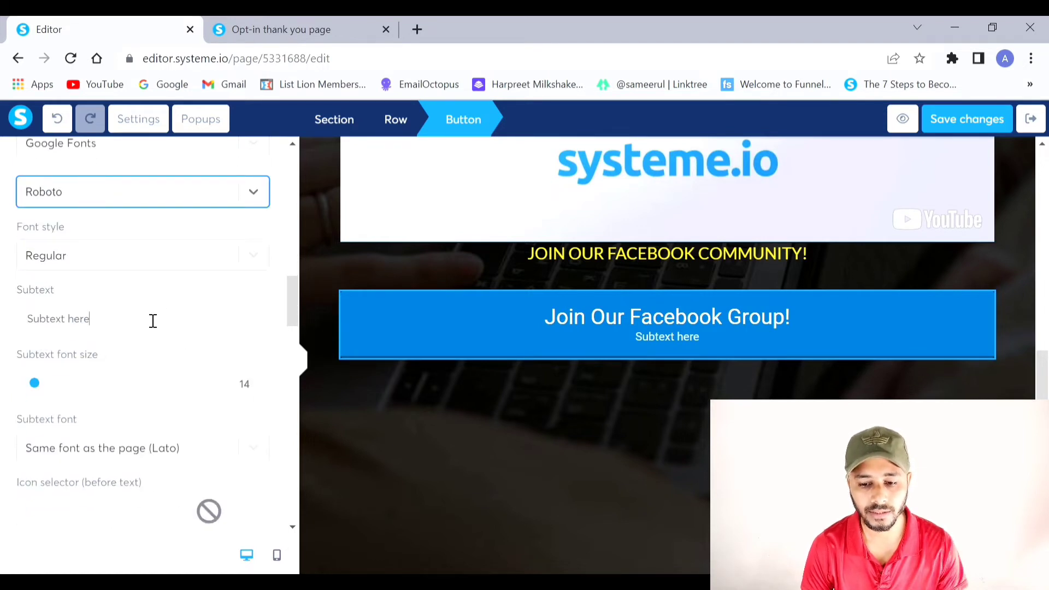
pyautogui.moveTo(153, 321); pyautogui.dragTo(3, 331)
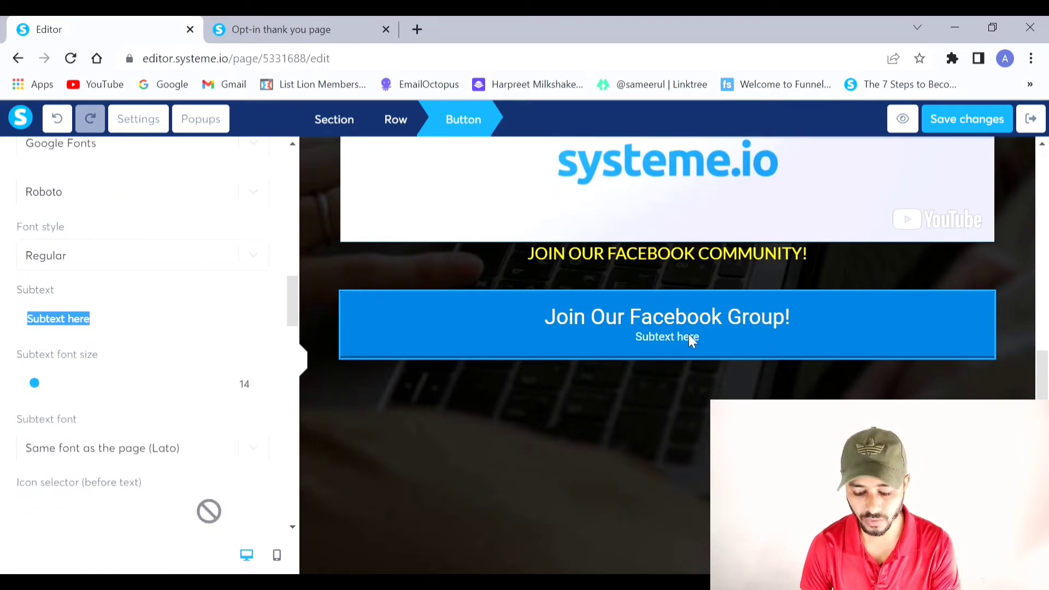
pyautogui.press('BackSpace')
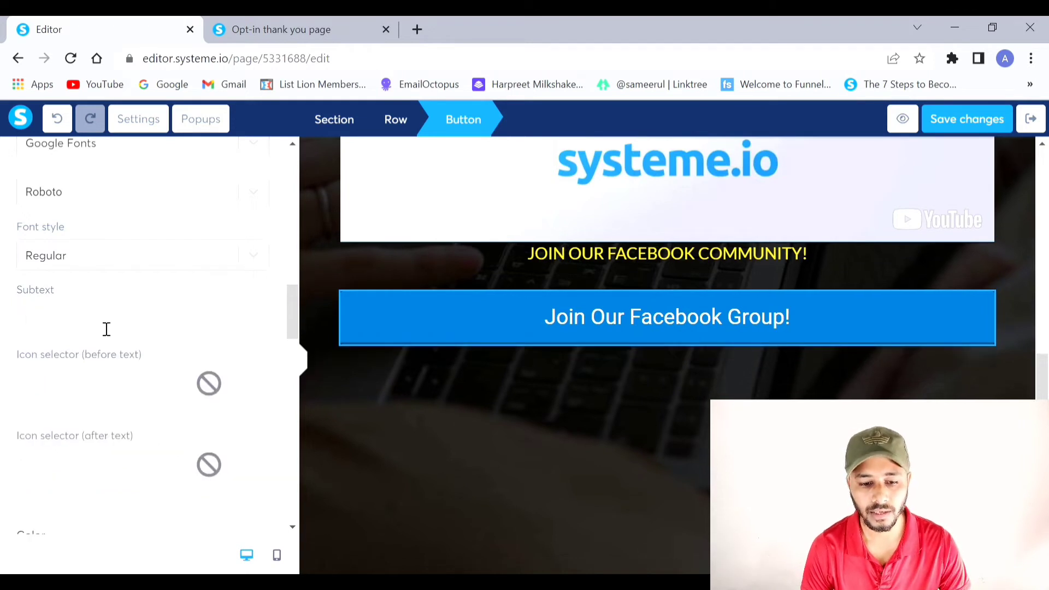
# Search the icons for "face" and add the round Facebook icon before the button text
pyautogui.scroll(-3, 182, 335)
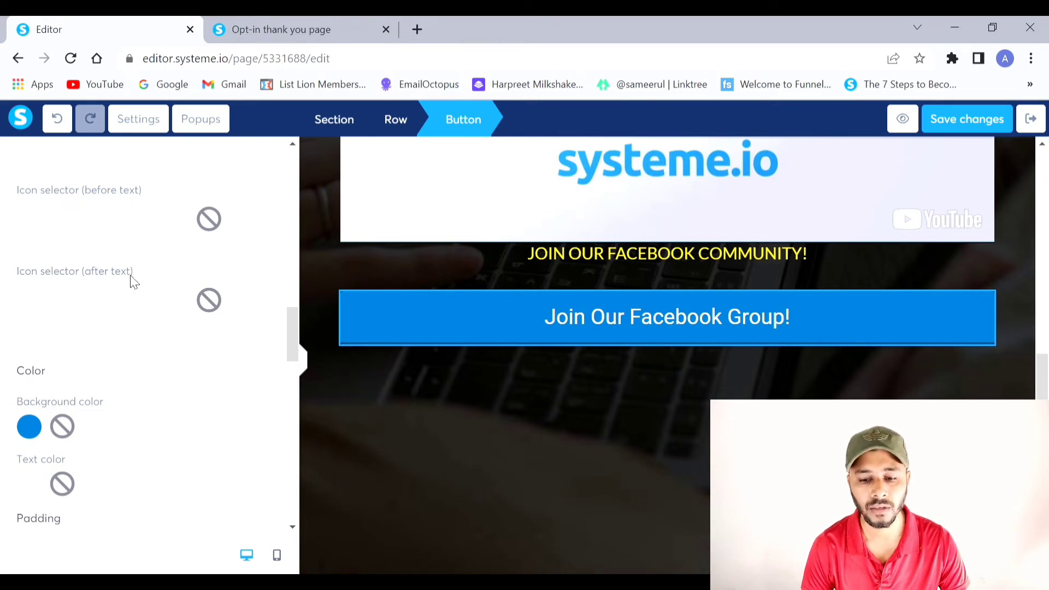
pyautogui.click(92, 230)
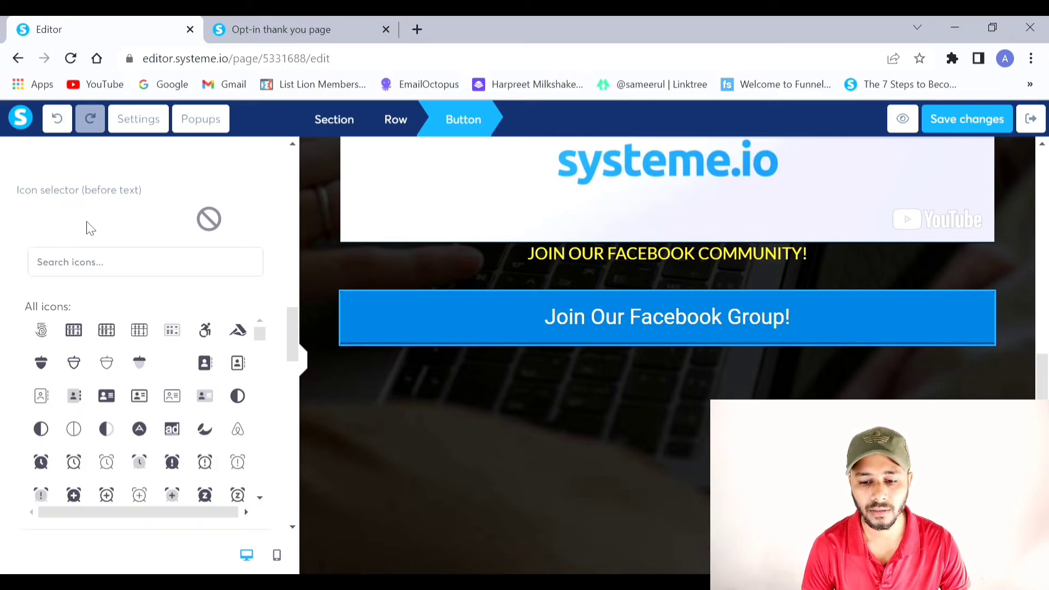
pyautogui.click(110, 273)
pyautogui.write('face')
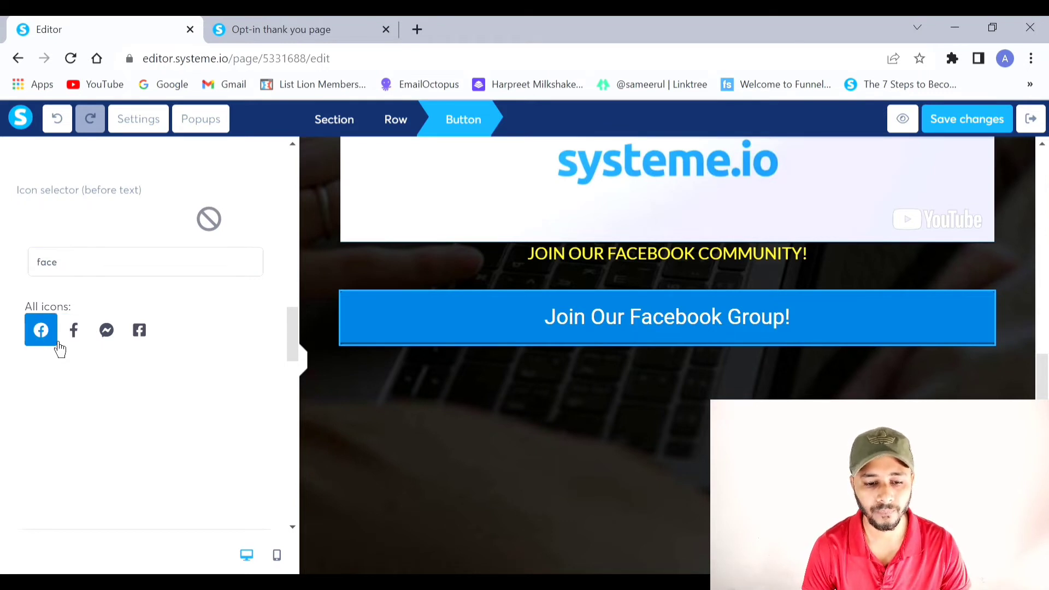
pyautogui.click(41, 330)
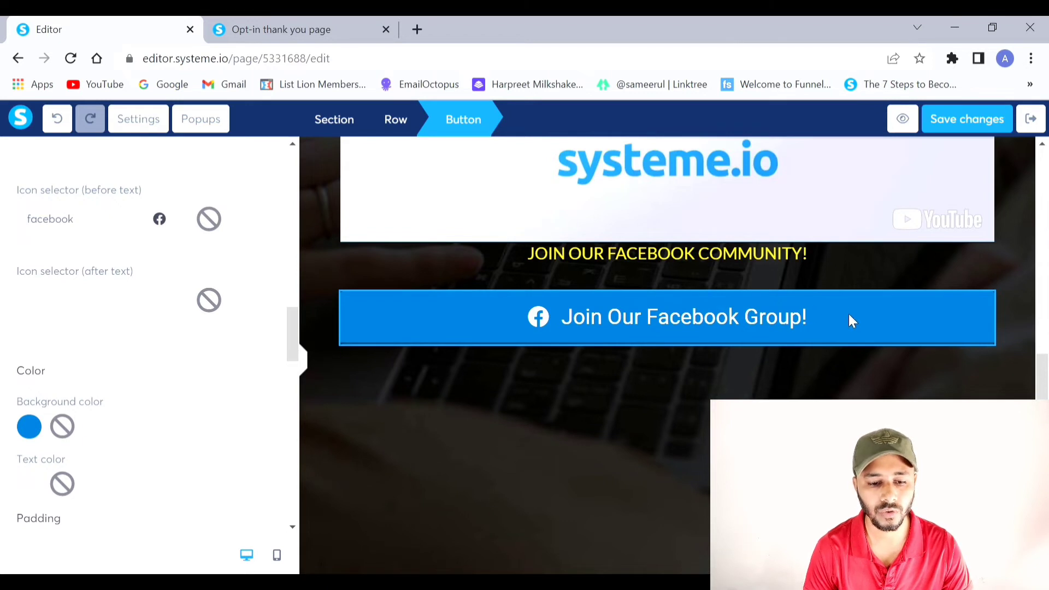
# Try a YouTube icon after the button text and remove it again
pyautogui.click(96, 305)
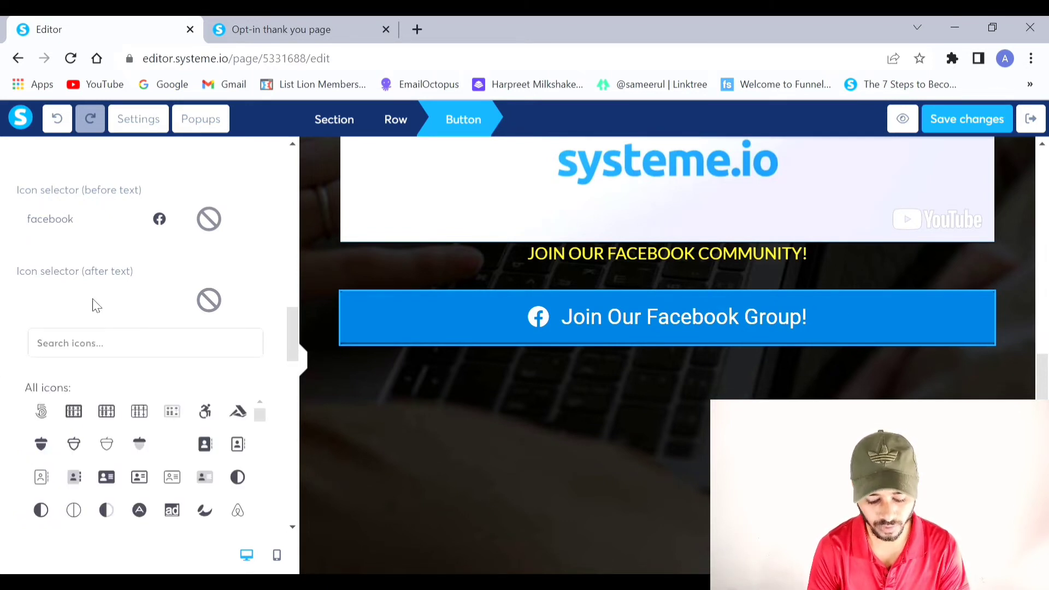
pyautogui.click(95, 314)
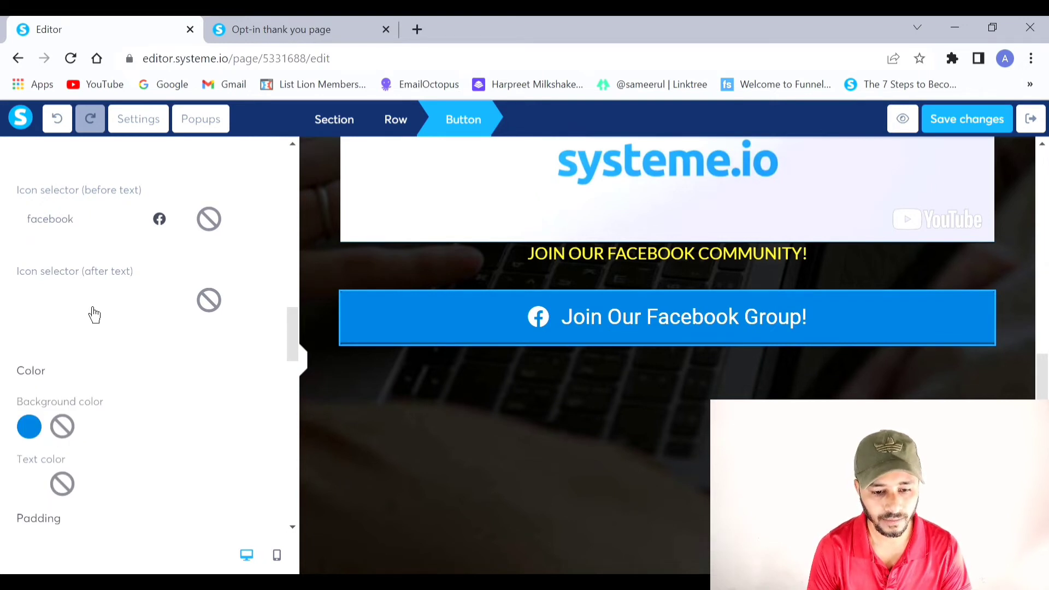
pyautogui.click(93, 315)
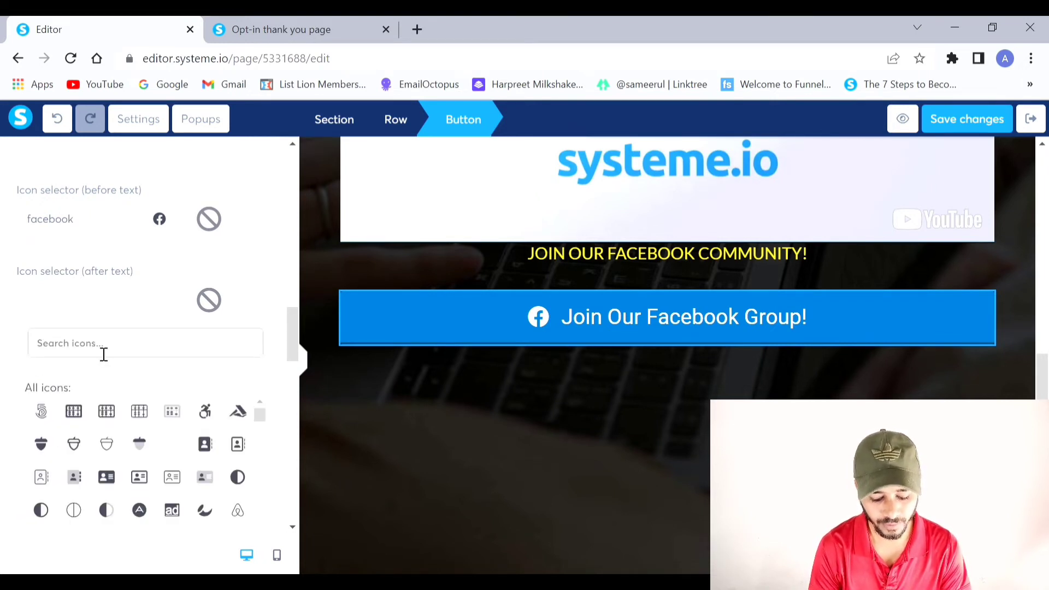
pyautogui.write('youtube')
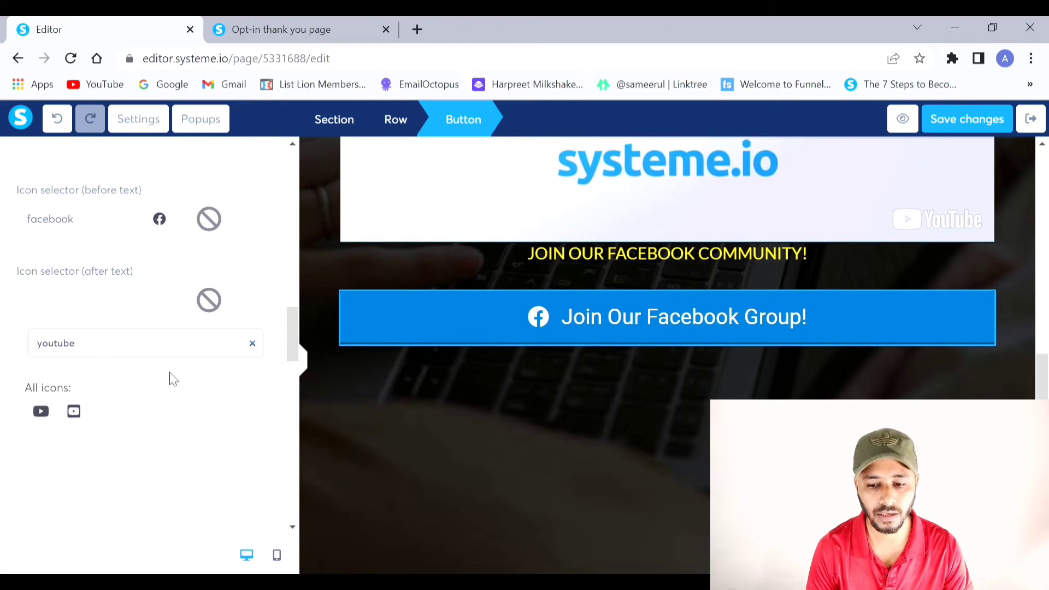
pyautogui.click(41, 411)
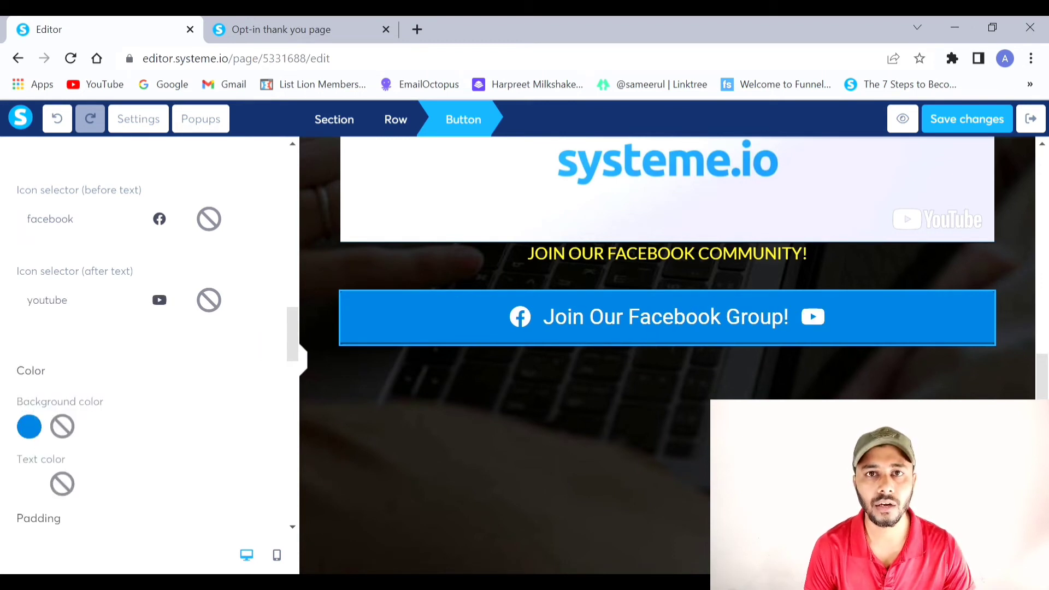
pyautogui.click(208, 300)
# Try smaller top padding values on the button, such as 0 and 11, and return it to 15
pyautogui.scroll(-3, 164, 361)
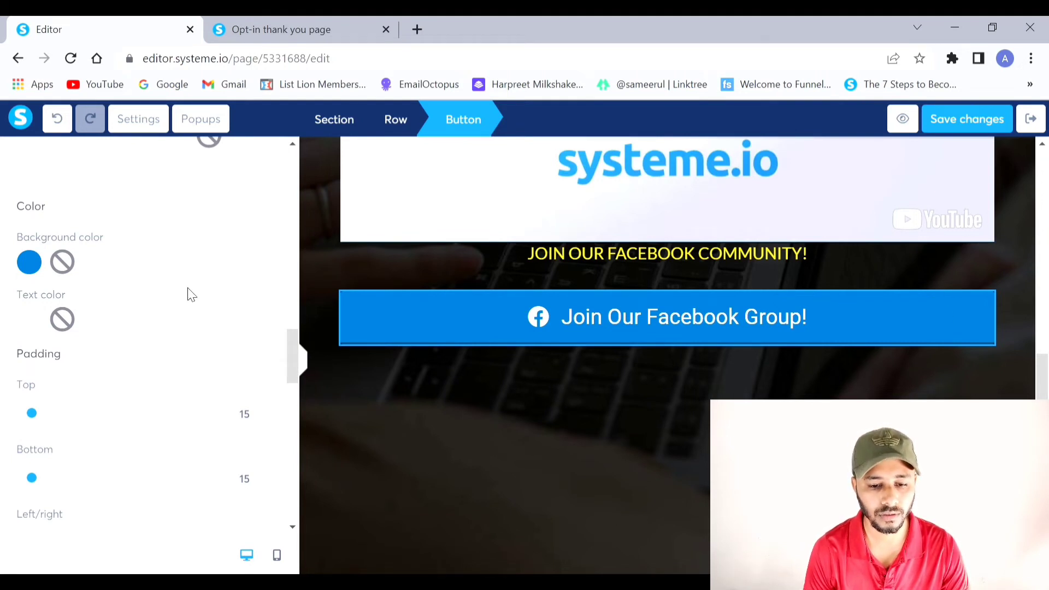
pyautogui.scroll(-3, 186, 295)
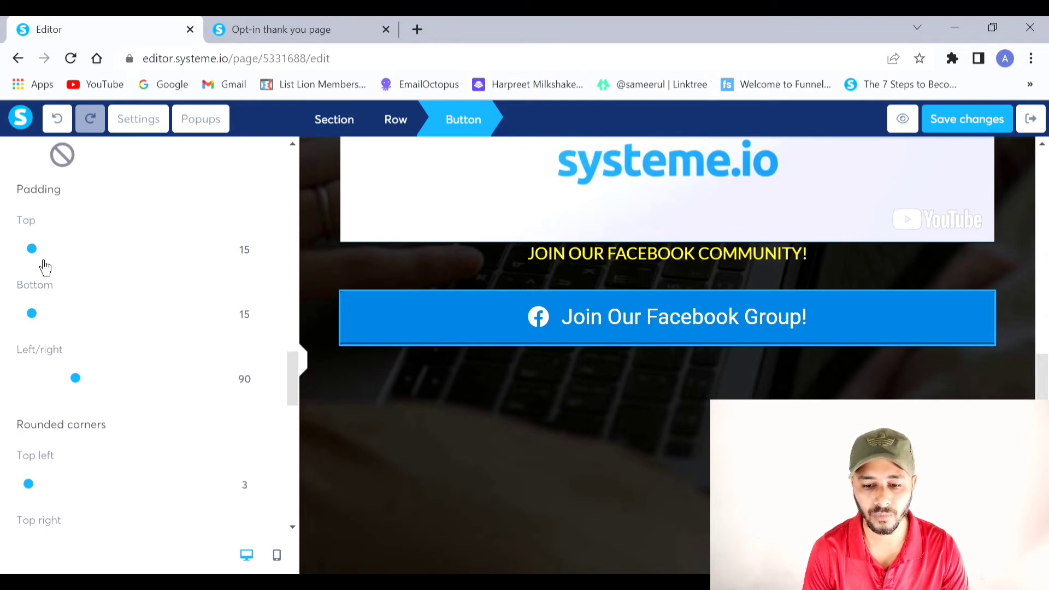
pyautogui.moveTo(31, 249); pyautogui.dragTo(23, 249)
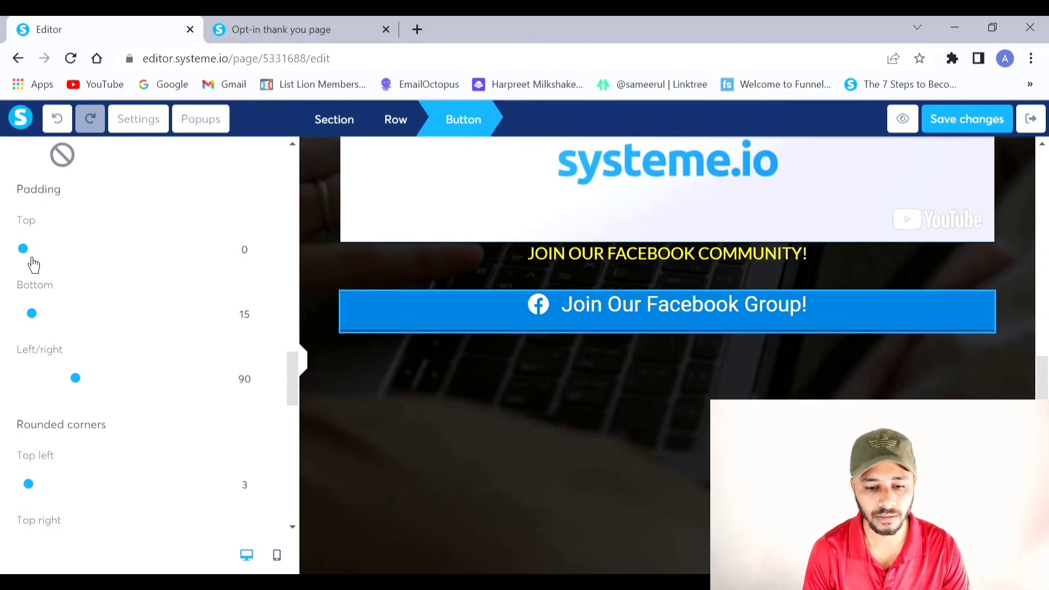
pyautogui.click(31, 252)
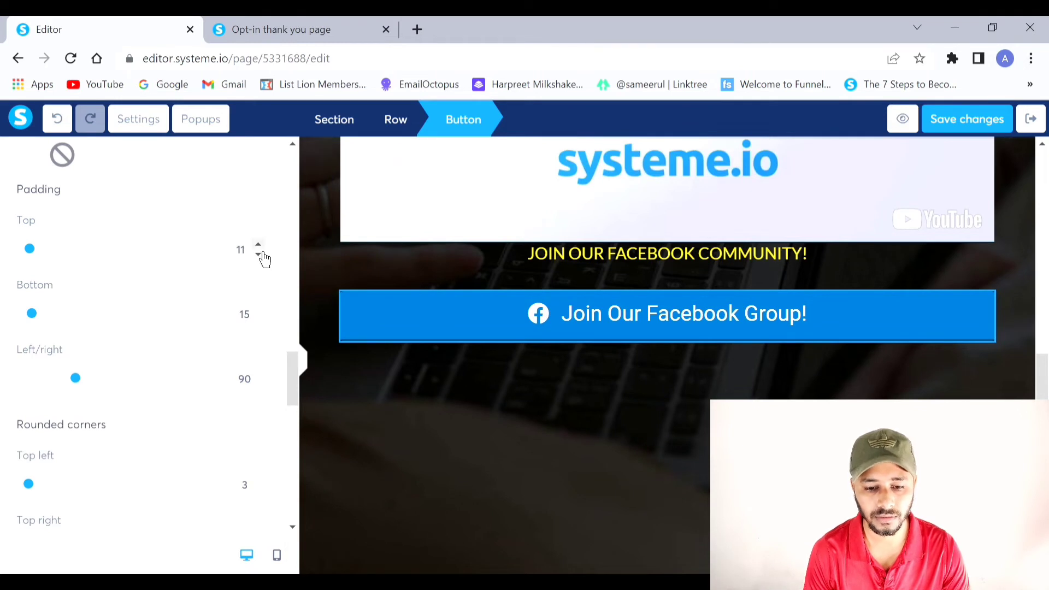
pyautogui.scroll(4, 262, 254)
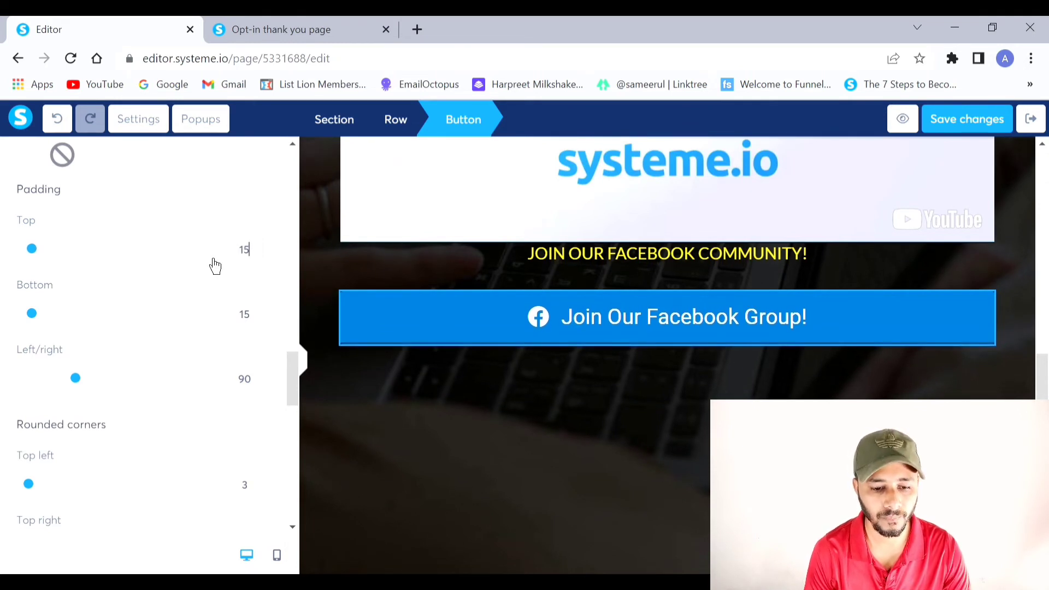
# Set all four rounded corners of the Facebook group button to 5
pyautogui.scroll(-3, 199, 260)
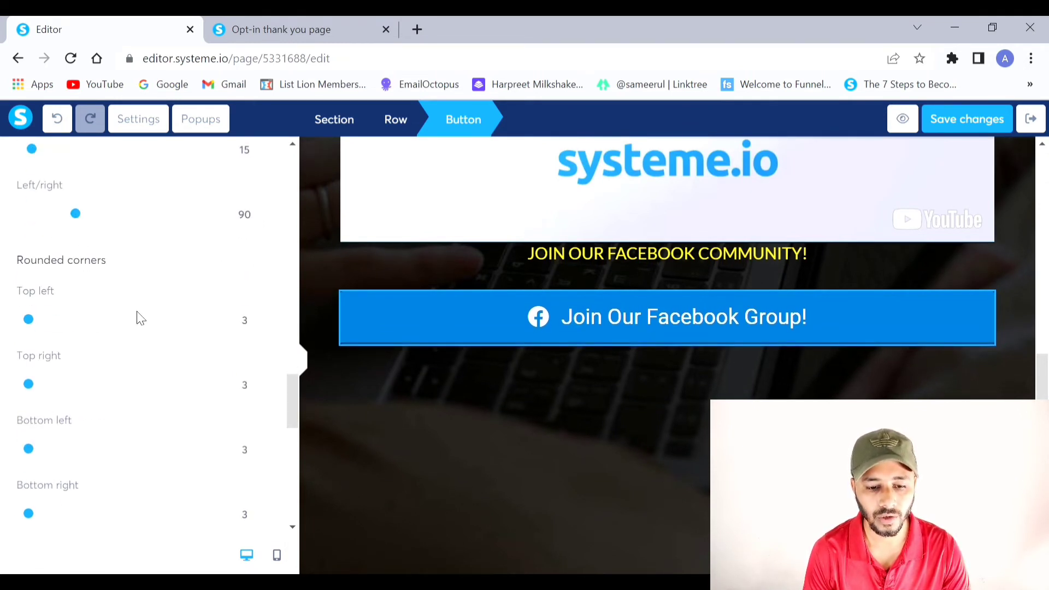
pyautogui.doubleClick(243, 321)
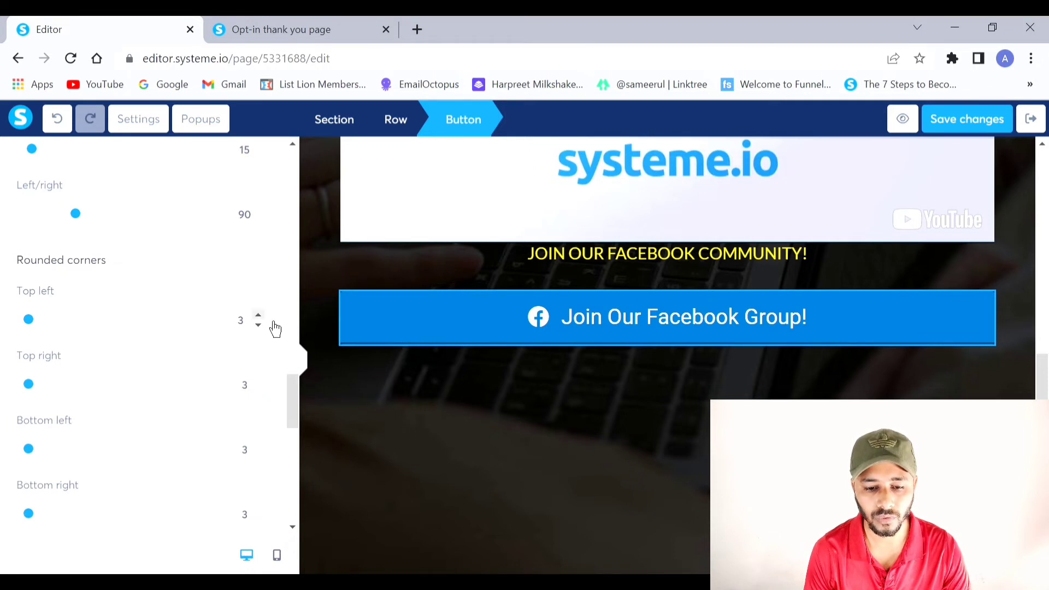
pyautogui.write('5')
pyautogui.scroll(-3, 257, 286)
pyautogui.doubleClick(268, 225)
pyautogui.write('5')
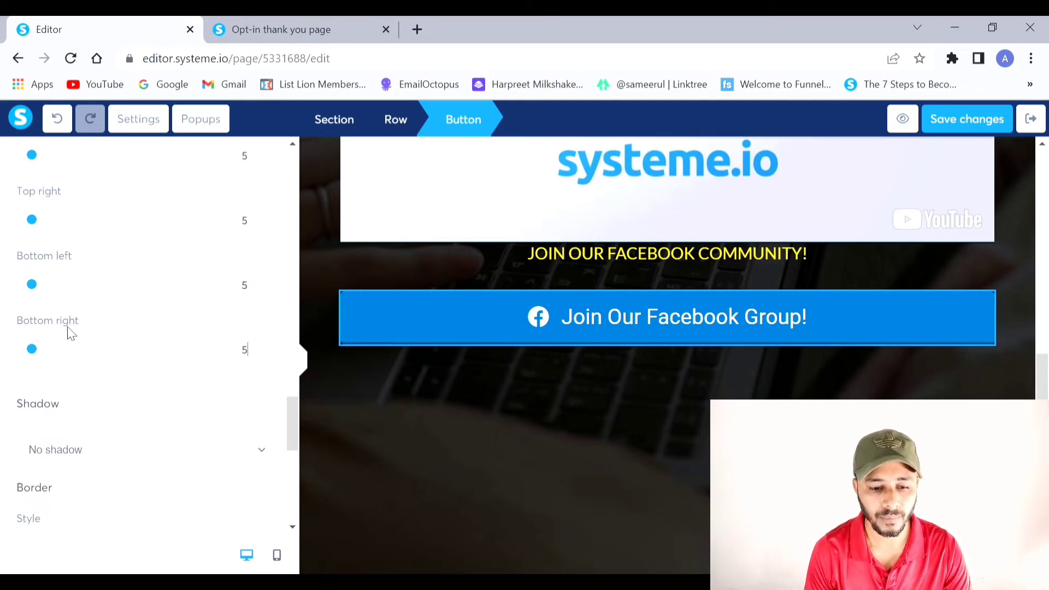
# Apply a hard shadow to the Facebook group button
pyautogui.scroll(-3, 120, 319)
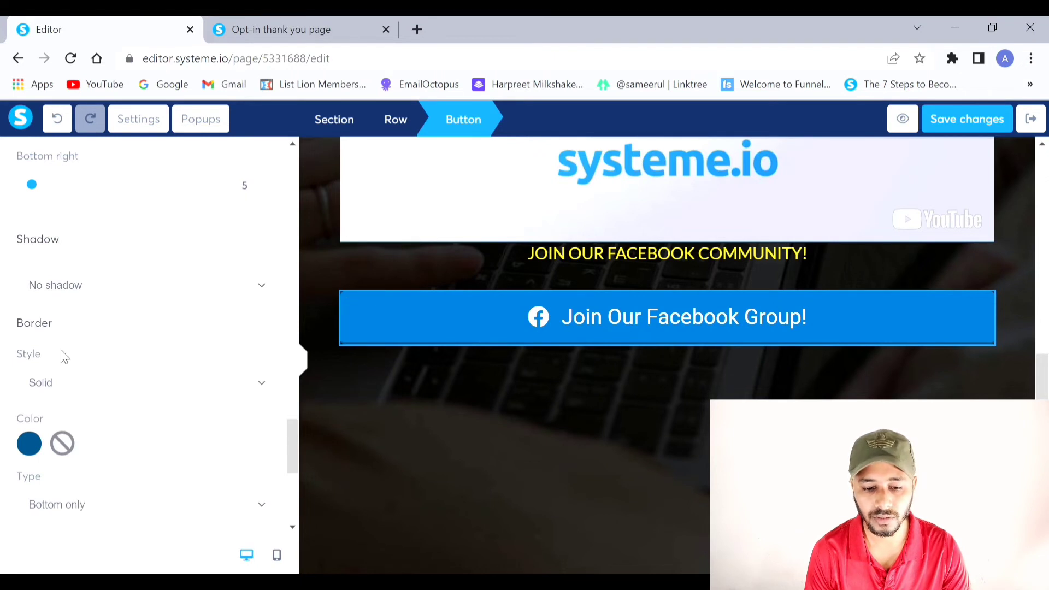
pyautogui.click(142, 285)
pyautogui.click(140, 398)
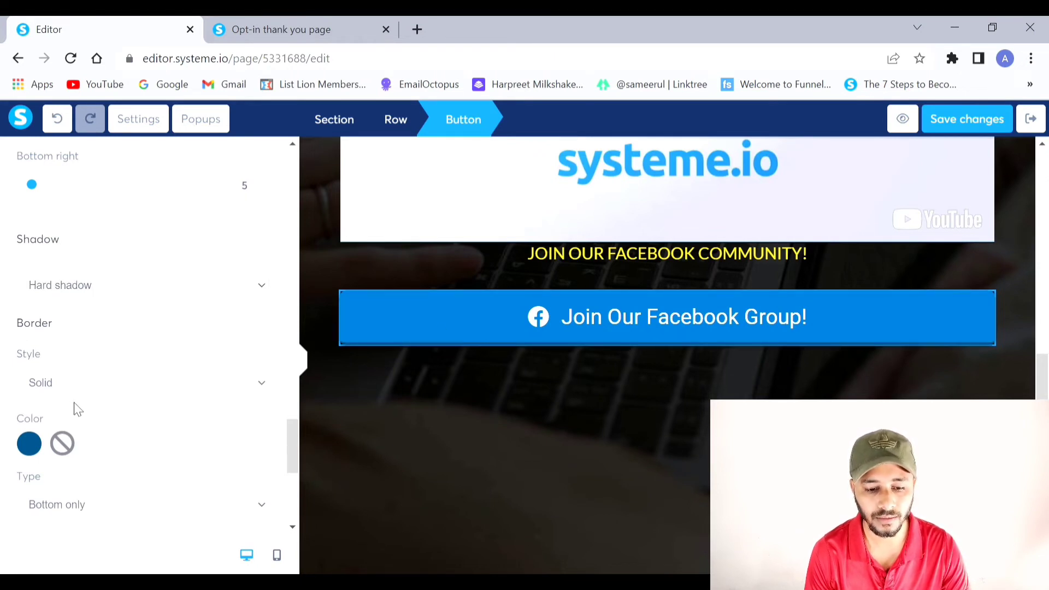
# Set the Facebook group button's border style to None
pyautogui.click(51, 382)
pyautogui.click(50, 404)
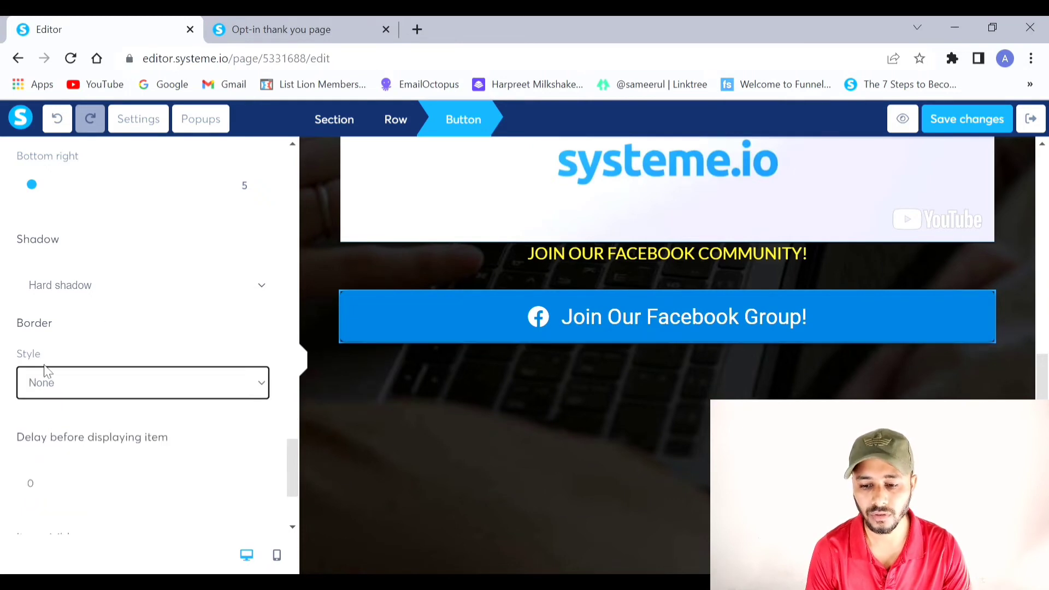
pyautogui.click(627, 393)
# Preview the thank-you page with its notice dismissed, and return to the editor
pyautogui.scroll(5, 625, 413)
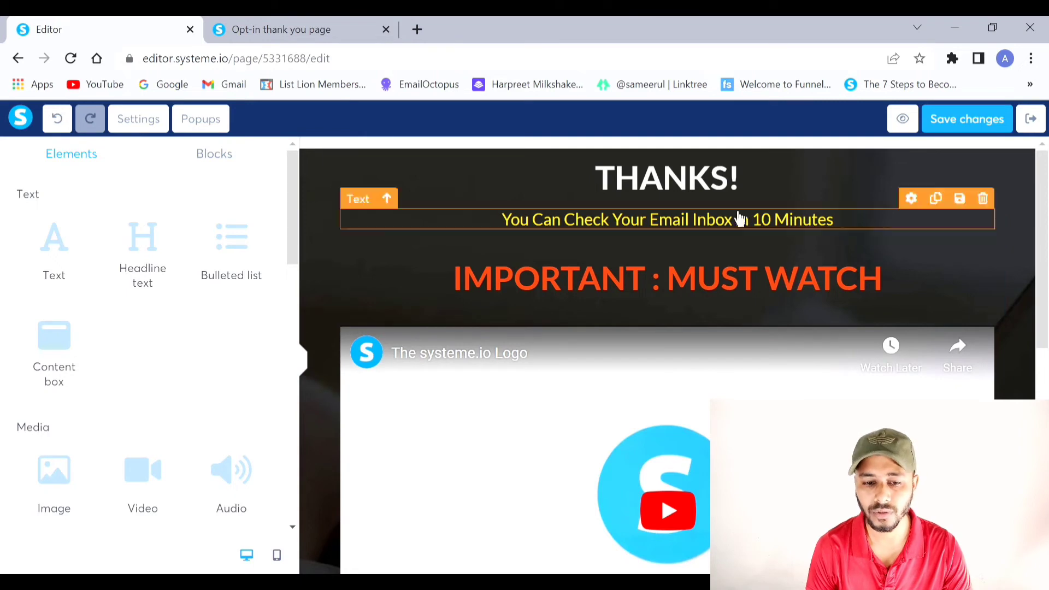
pyautogui.click(901, 121)
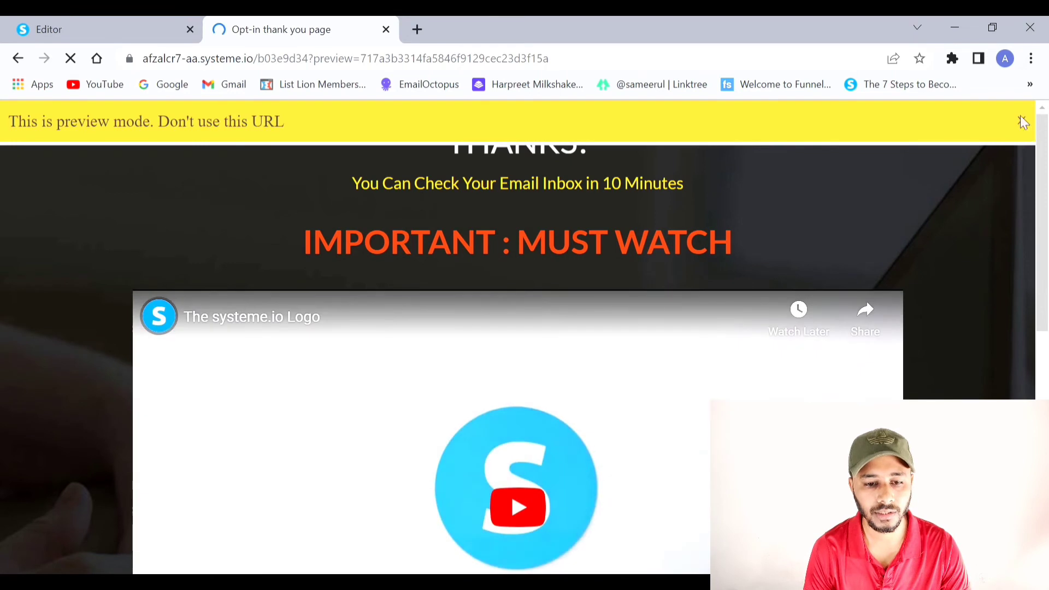
pyautogui.click(1021, 121)
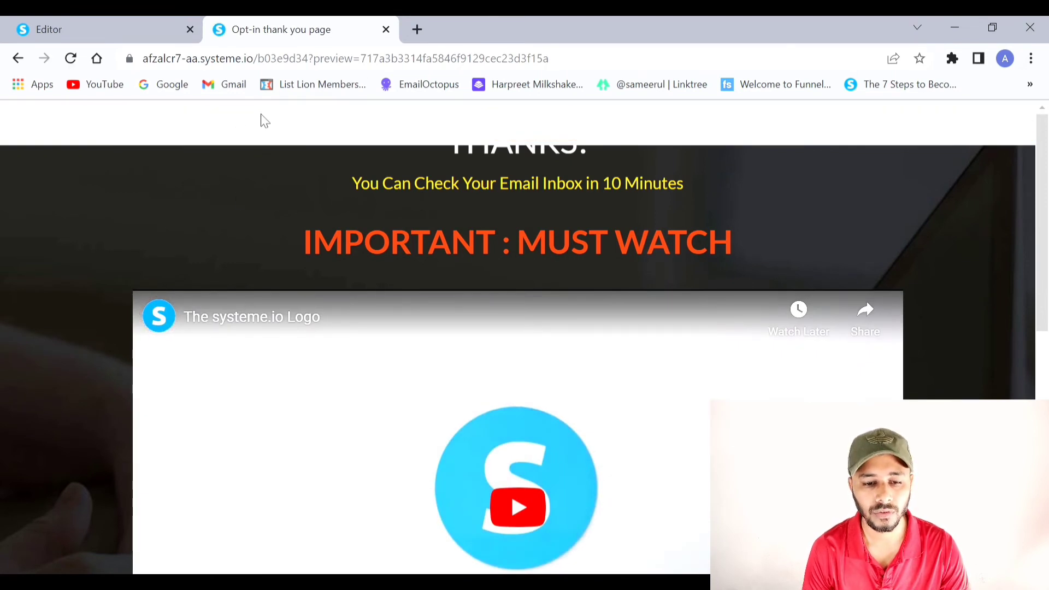
pyautogui.click(105, 21)
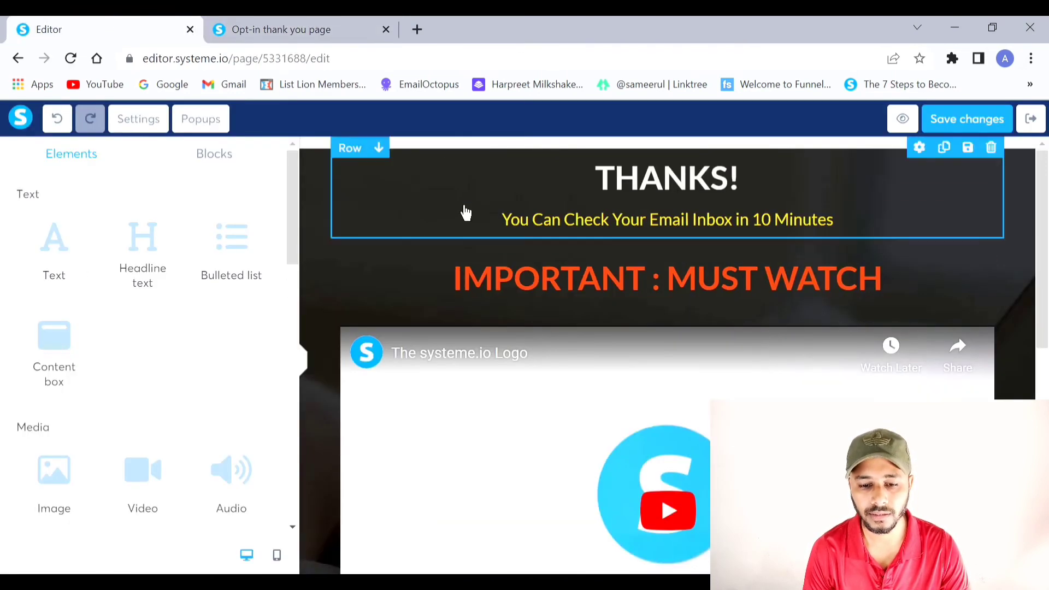
# Set the bottom padding of the page's main section to 100
pyautogui.click(333, 244)
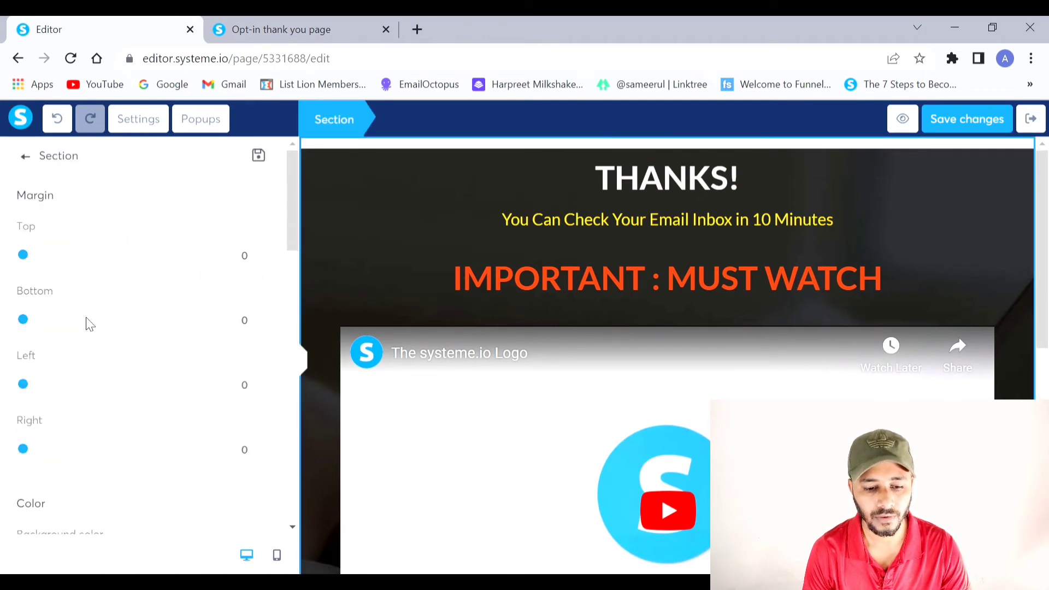
pyautogui.scroll(-10, 90, 324)
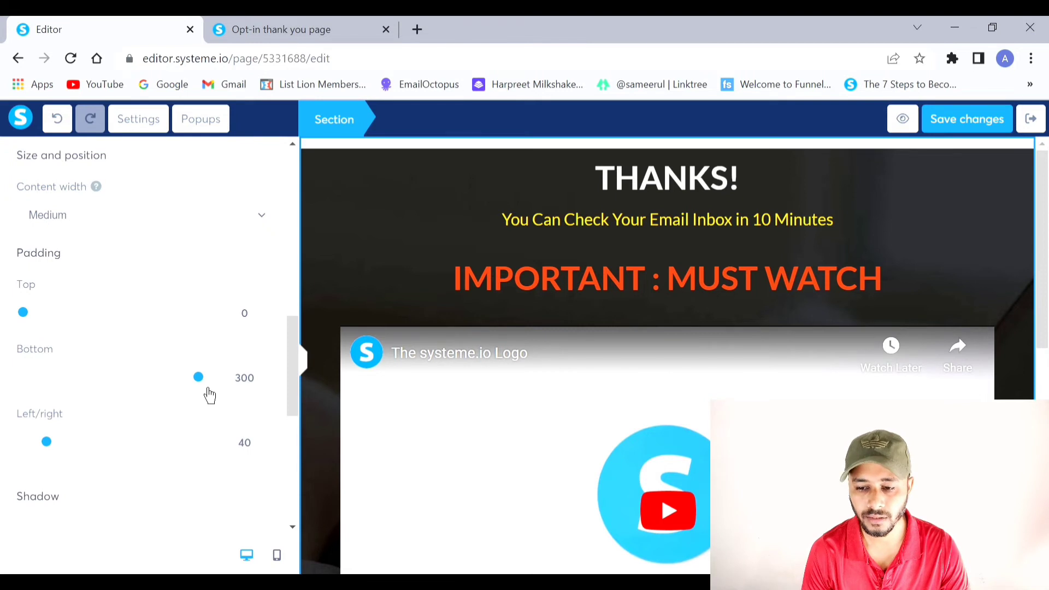
pyautogui.moveTo(210, 394); pyautogui.dragTo(92, 403)
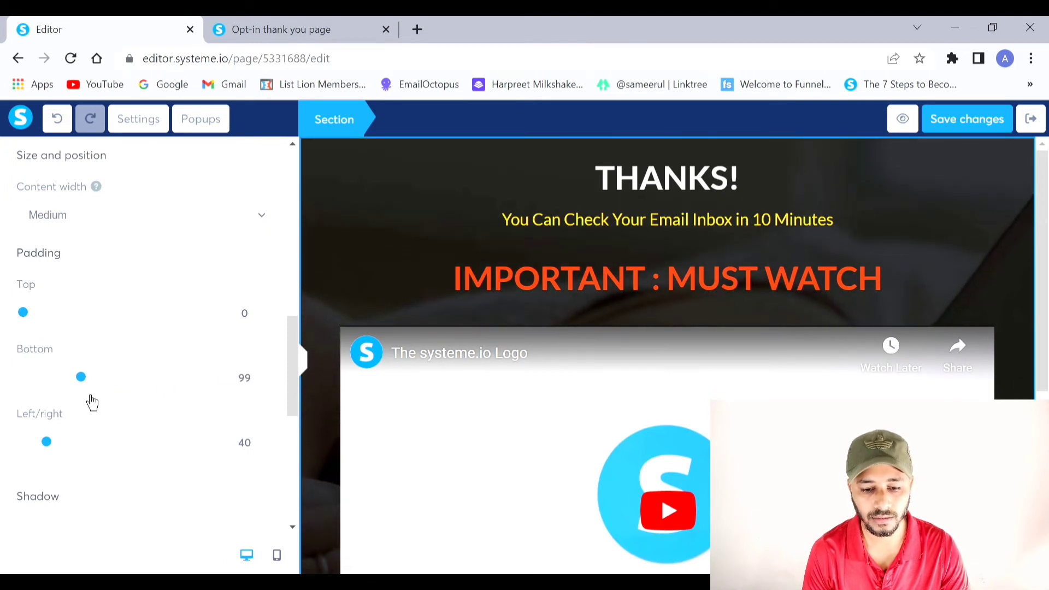
pyautogui.click(258, 374)
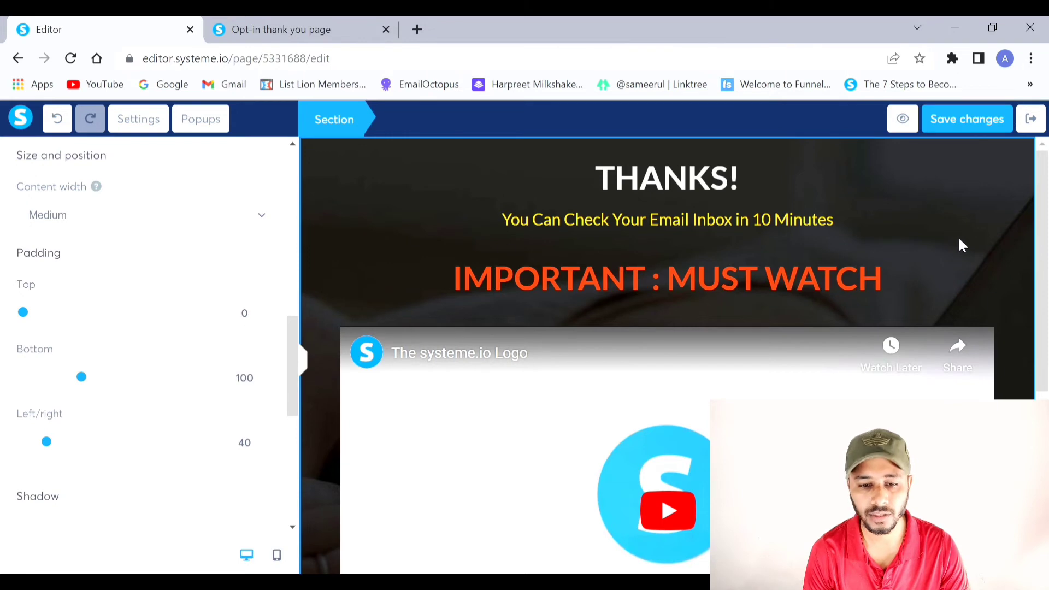
# Preview the thank-you page, check it from the headline down to the Facebook group button, and return to the editor
pyautogui.click(902, 118)
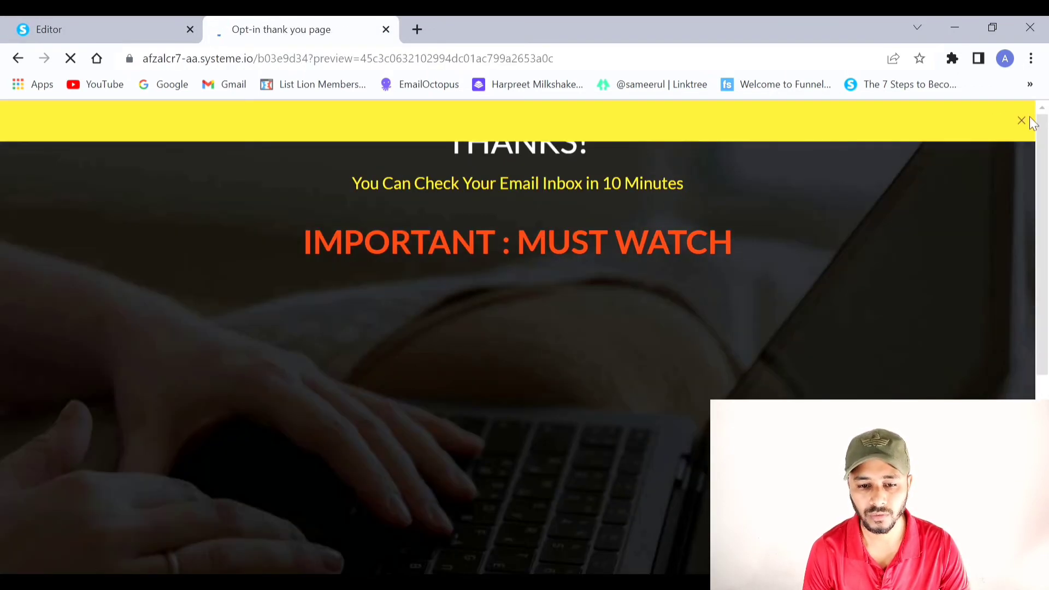
pyautogui.click(1029, 128)
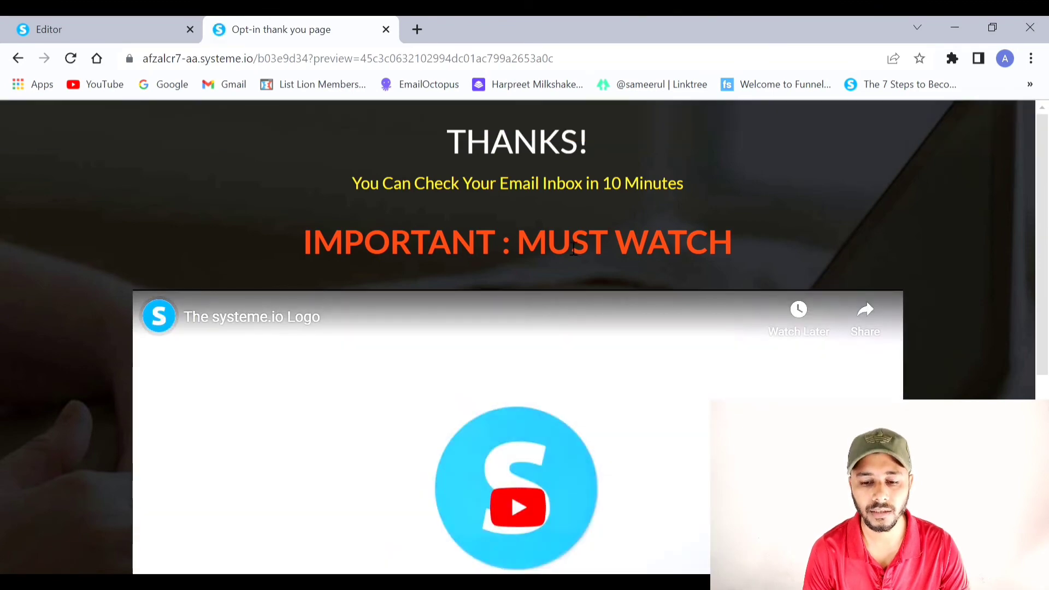
pyautogui.scroll(-6, 581, 229)
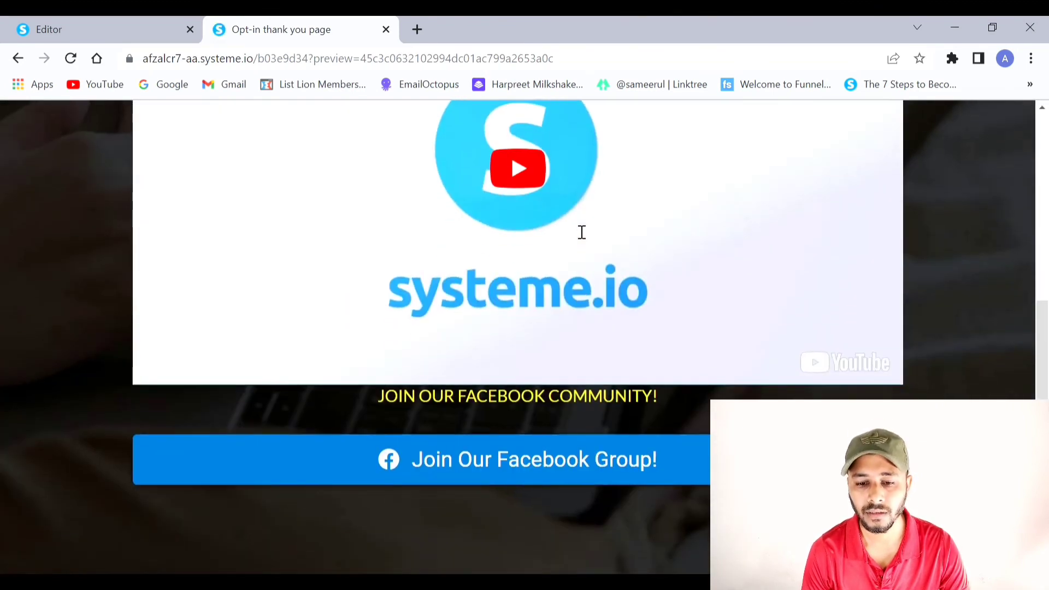
pyautogui.scroll(6, 582, 229)
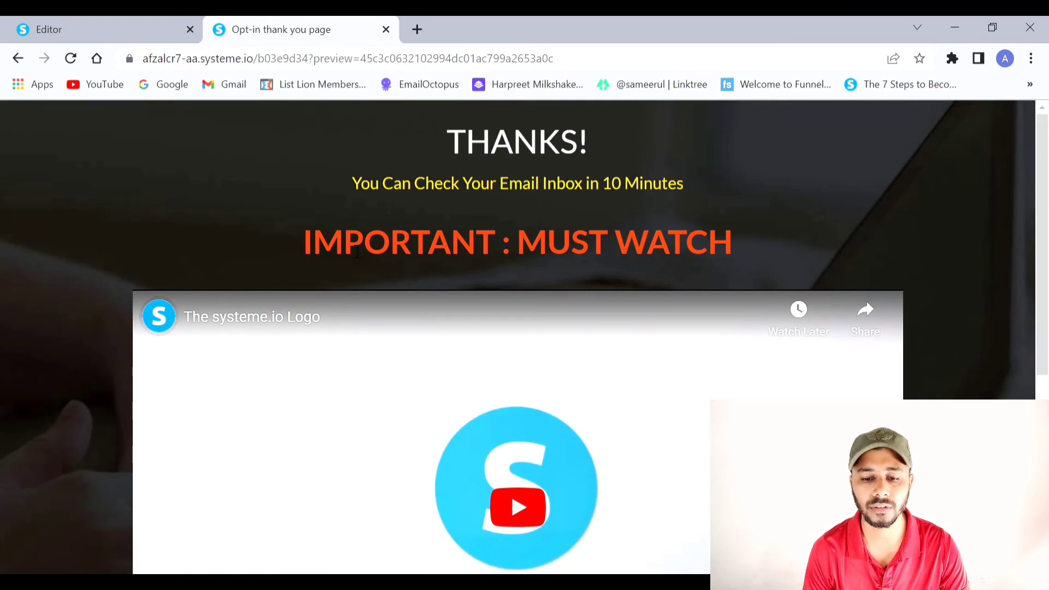
pyautogui.scroll(-5, 719, 276)
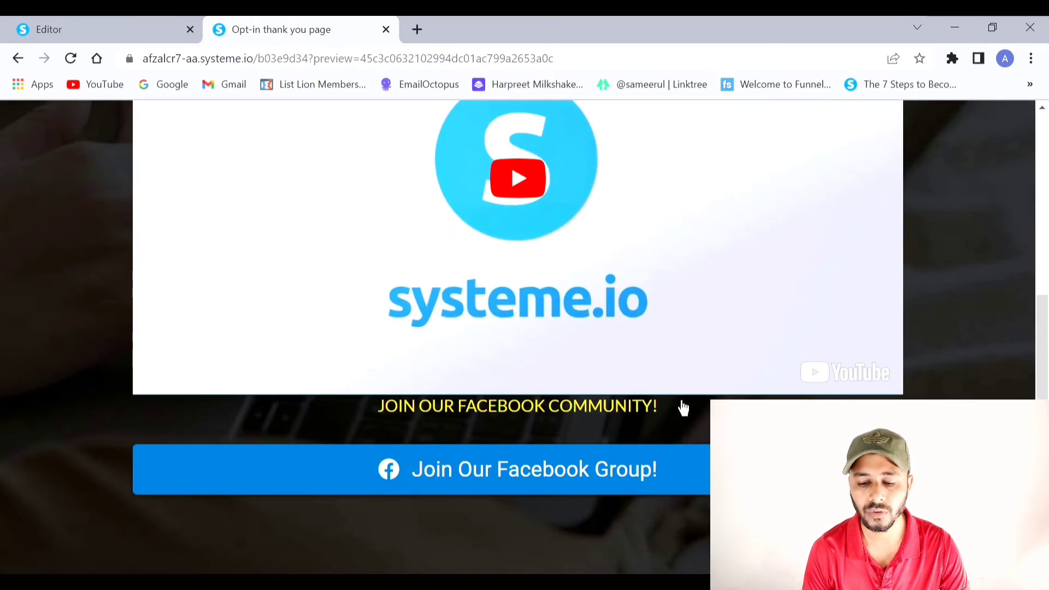
pyautogui.scroll(-1, 552, 469)
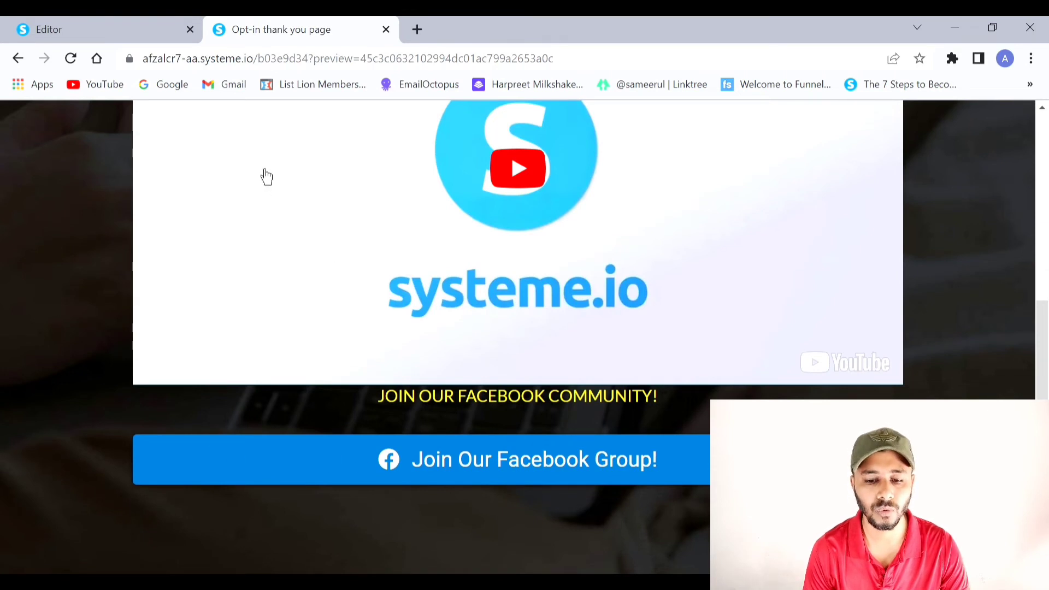
pyautogui.click(92, 26)
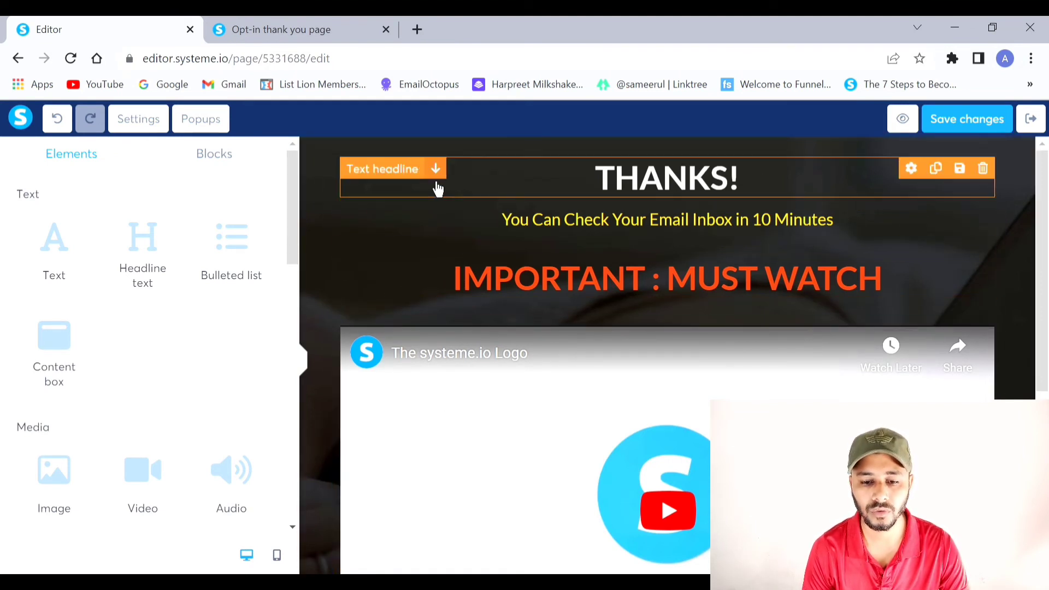
# Add the page footer block "Logo on the left, menu and text on the right" with the grey background below the main section
pyautogui.scroll(-5, 421, 264)
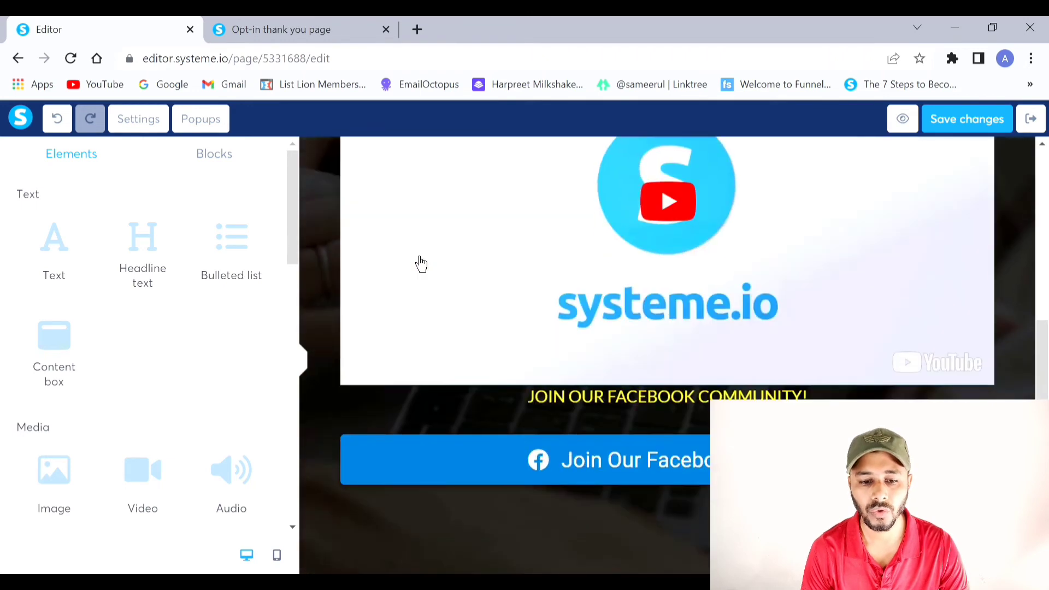
pyautogui.click(234, 164)
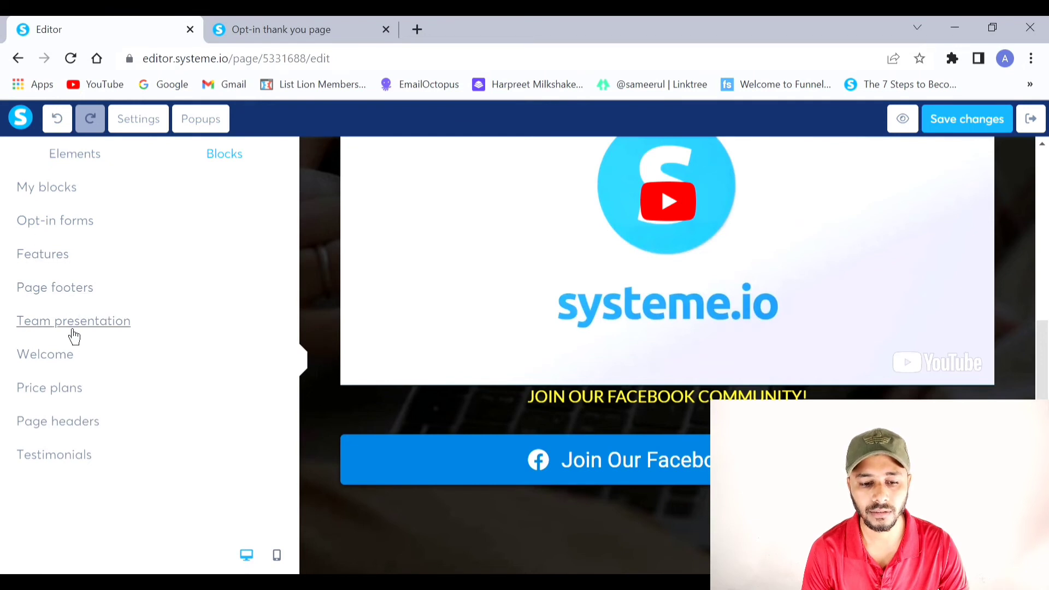
pyautogui.click(52, 292)
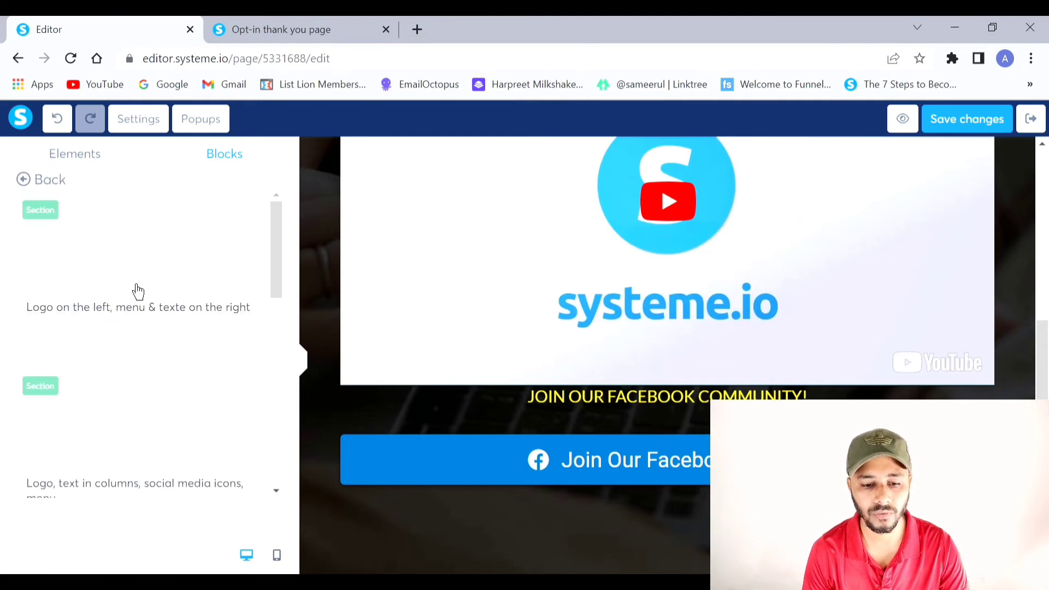
pyautogui.scroll(-8, 150, 286)
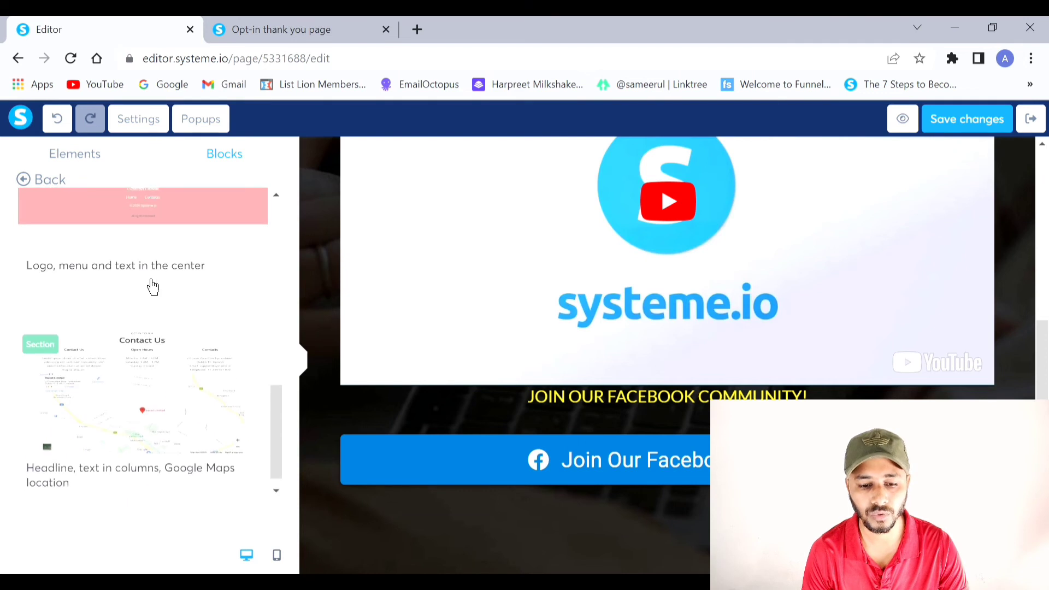
pyautogui.scroll(5, 150, 286)
pyautogui.click(106, 362)
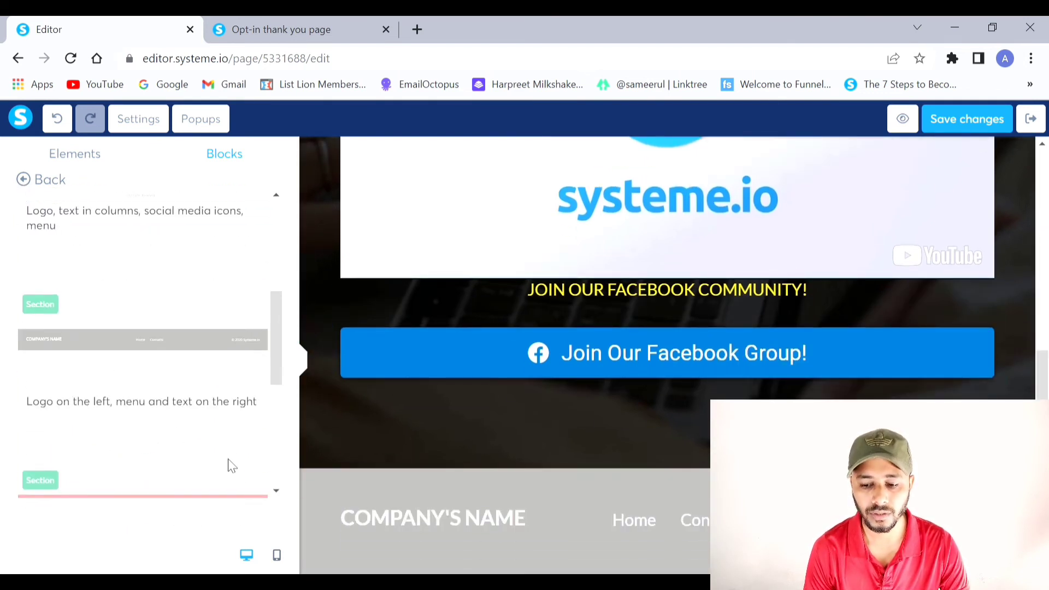
# Change the footer section's background color to near-black 090808
pyautogui.click(342, 499)
pyautogui.scroll(-8, 109, 250)
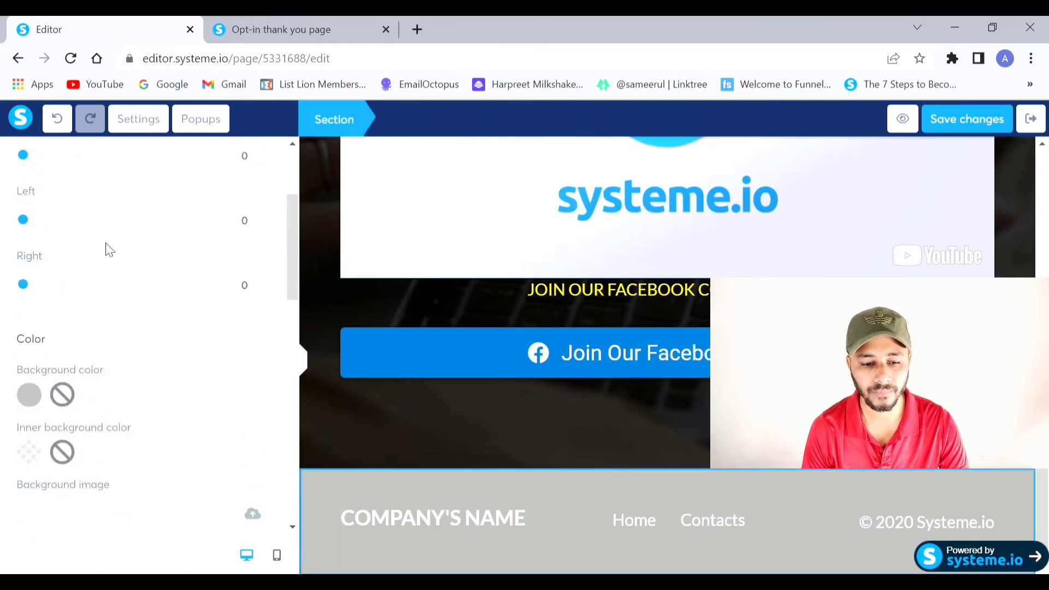
pyautogui.scroll(3, 112, 250)
pyautogui.click(31, 231)
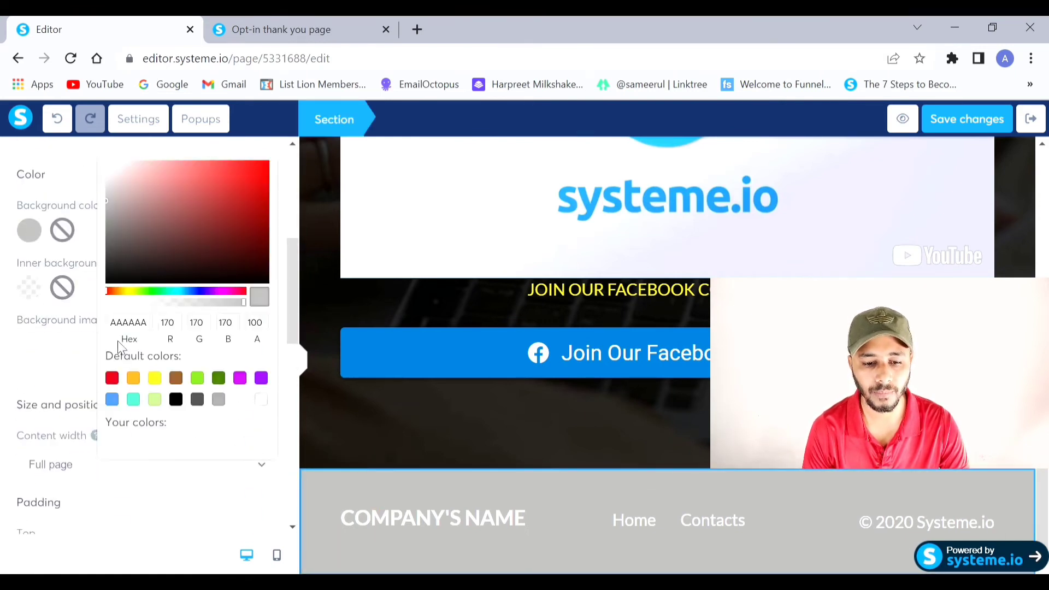
pyautogui.click(121, 281)
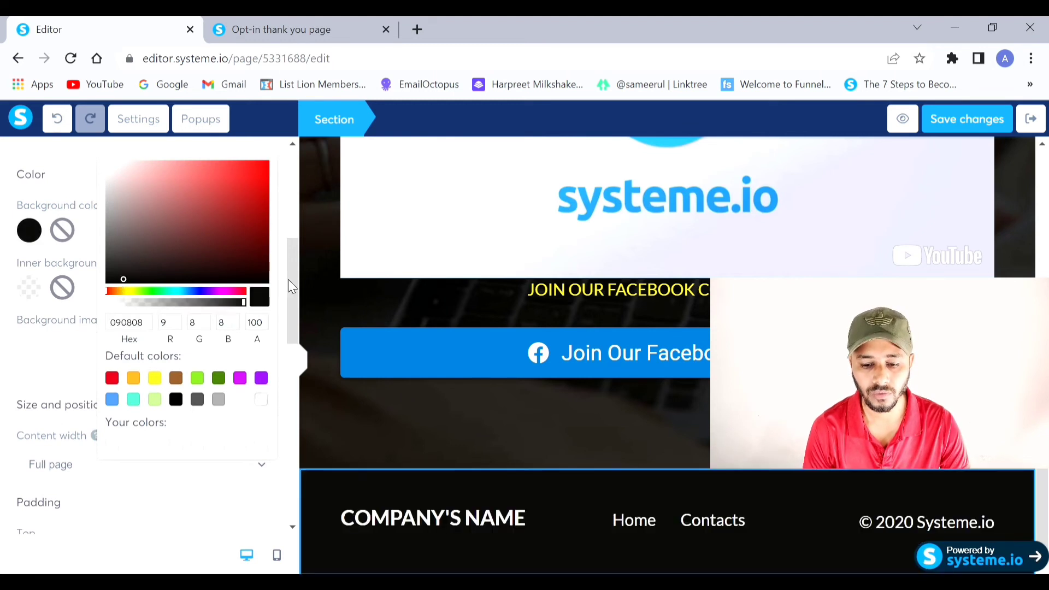
pyautogui.click(586, 488)
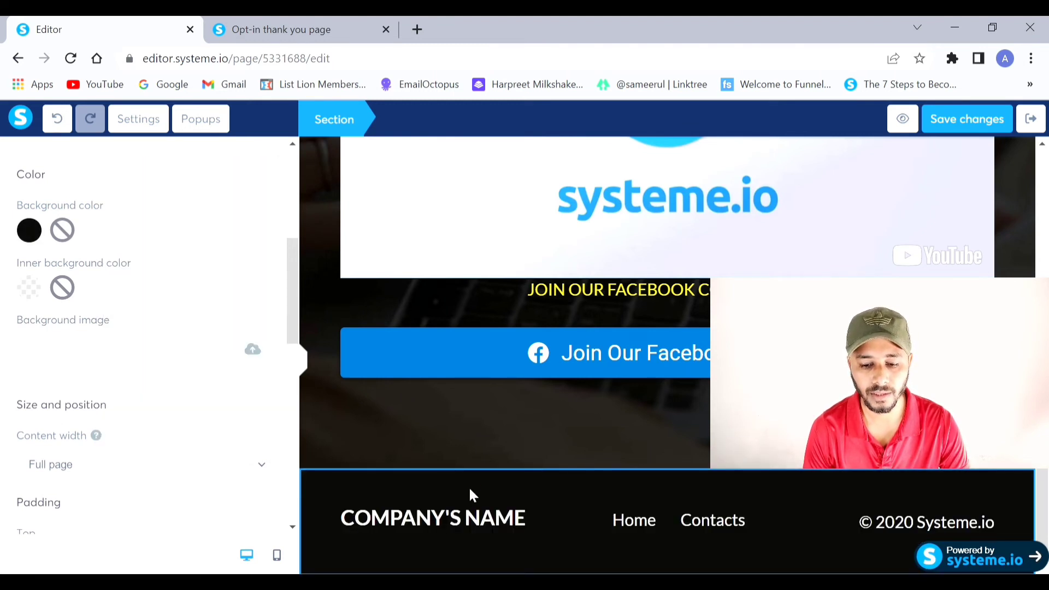
# Replace the COMPANY'S NAME text in the footer with the page owner's full name
pyautogui.click(468, 518)
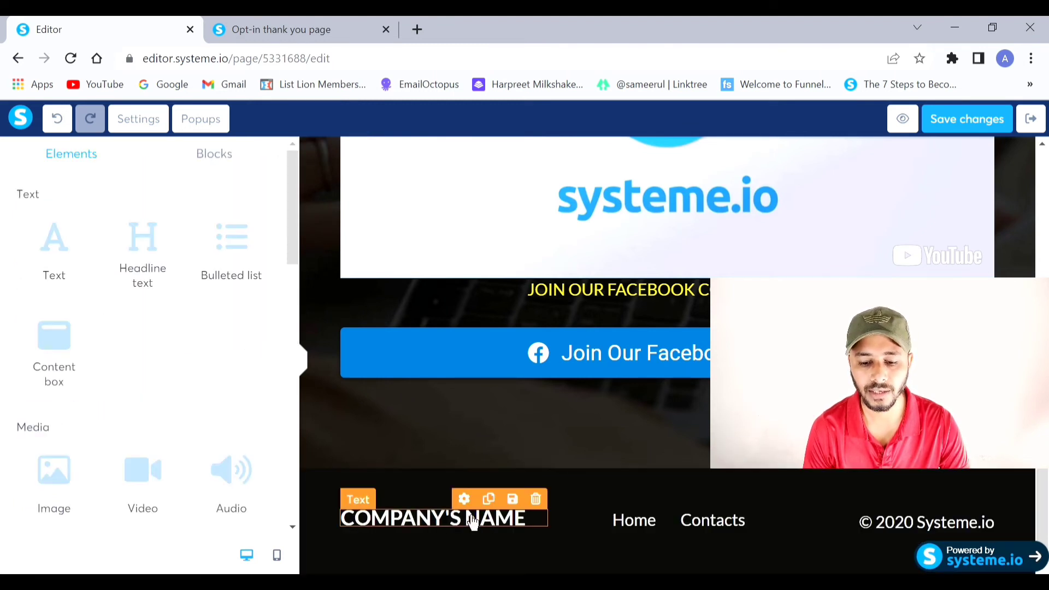
pyautogui.click(539, 528)
pyautogui.tripleClick(540, 528)
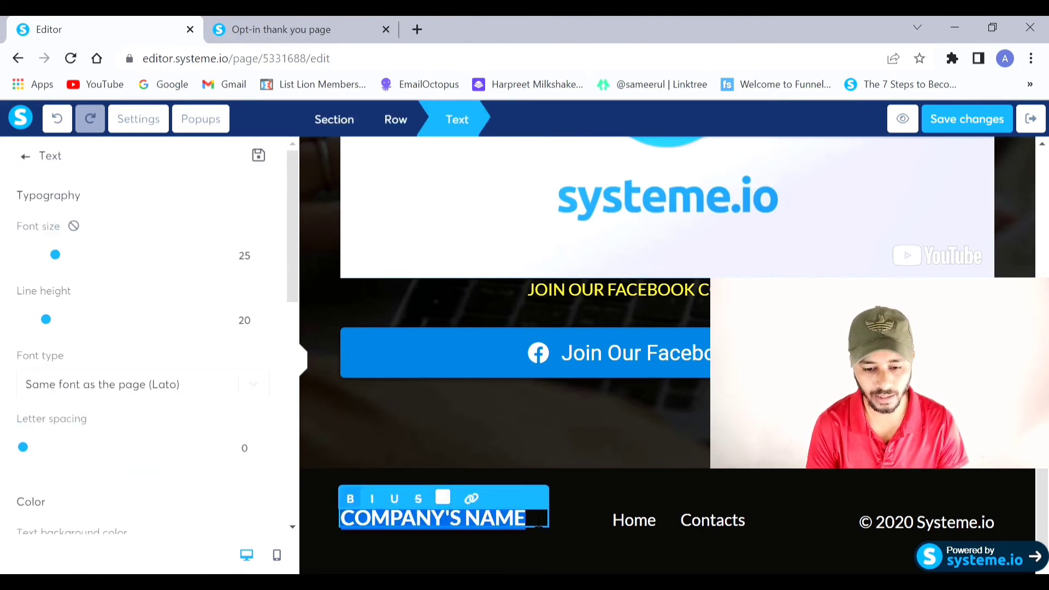
pyautogui.write('AFZAL ALAM')
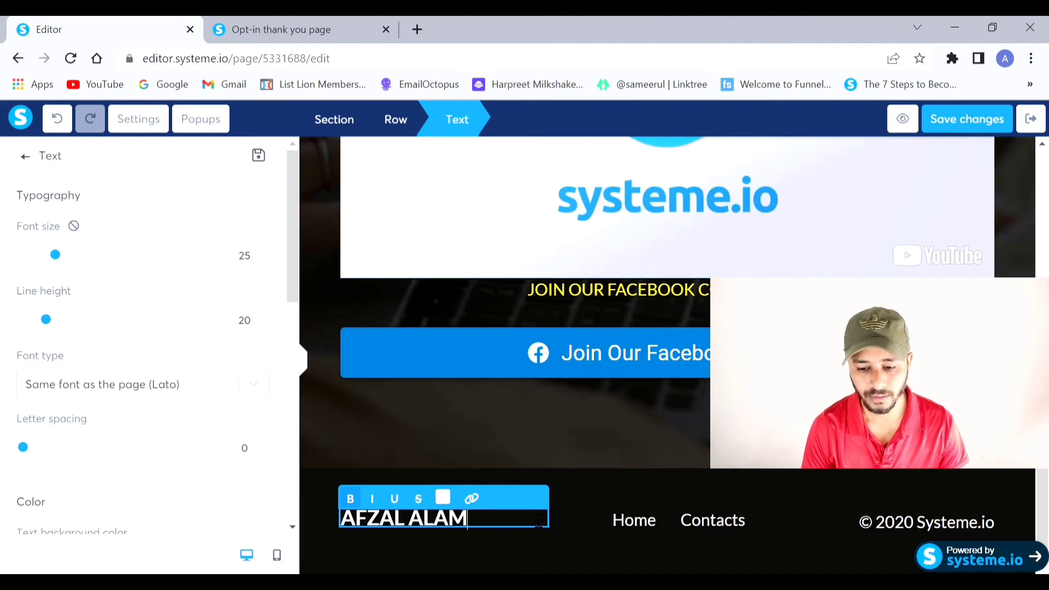
pyautogui.click(689, 523)
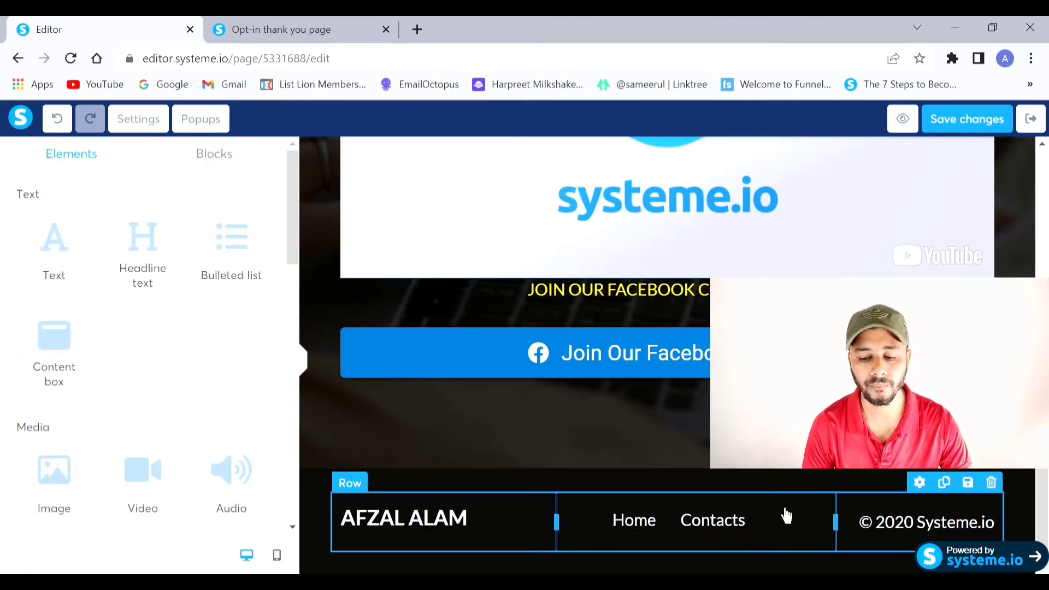
# Delete the Home and Contacts menu from the middle of the footer
pyautogui.click(673, 519)
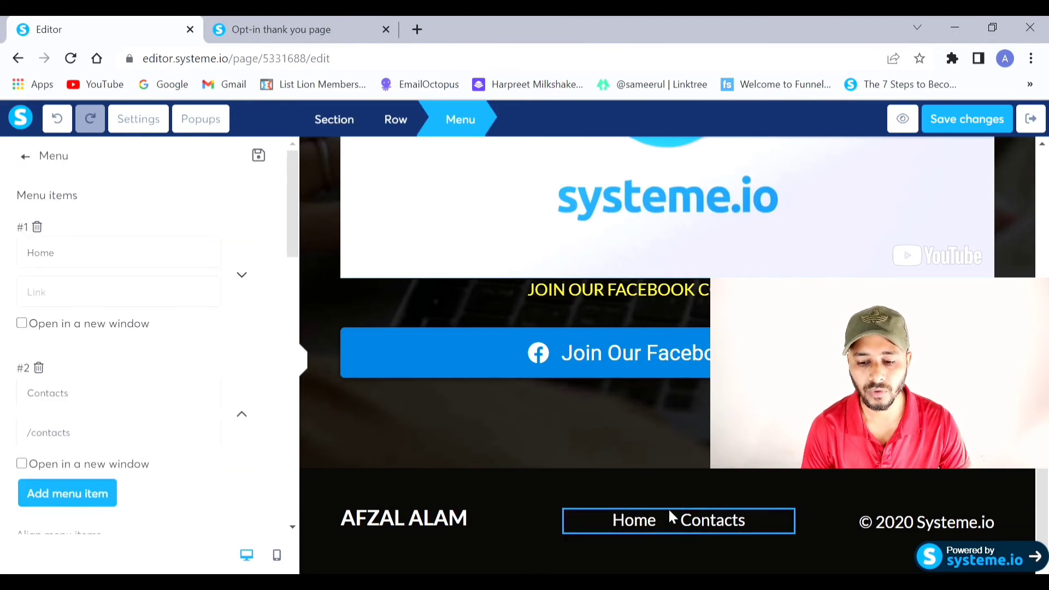
pyautogui.press('Escape')
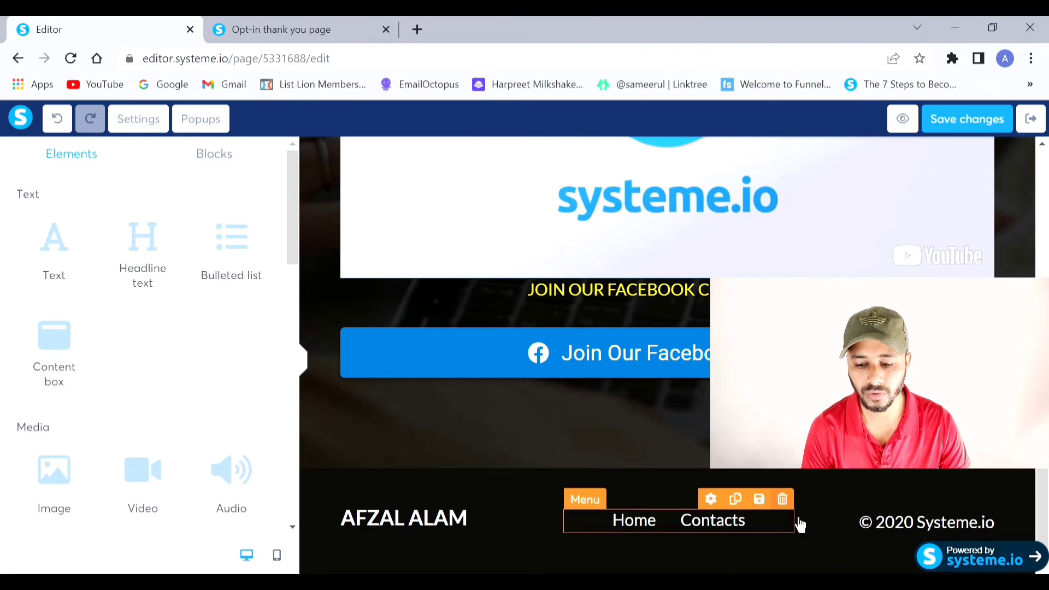
pyautogui.click(782, 499)
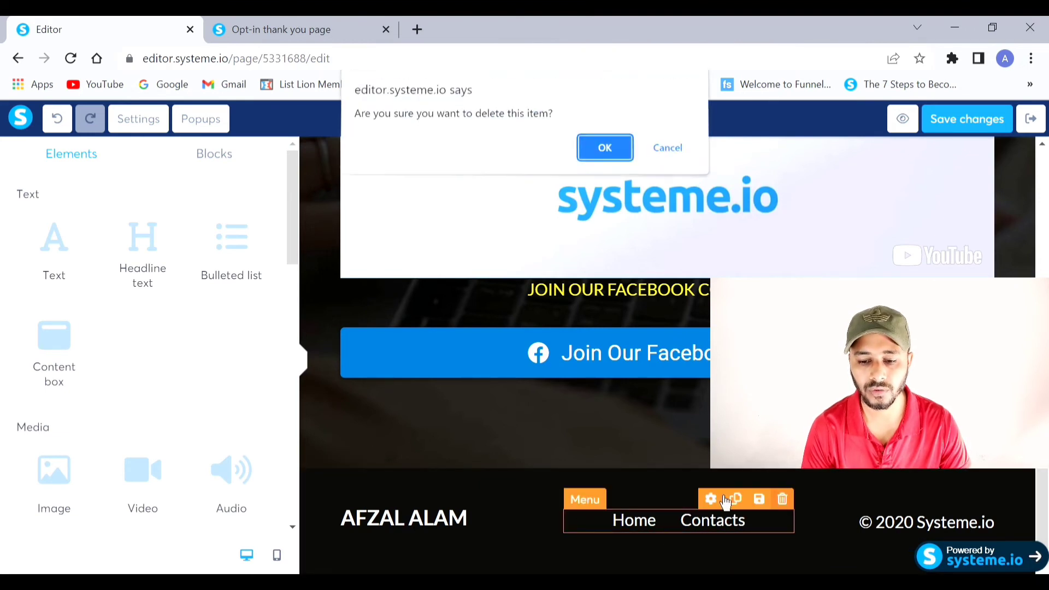
pyautogui.click(605, 167)
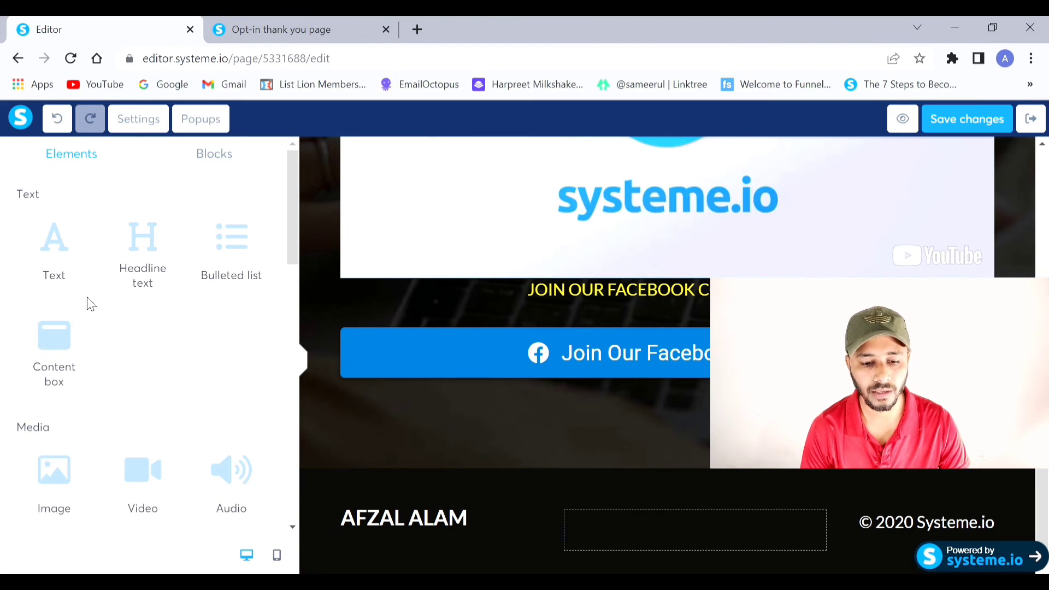
# Insert a new Menu element into the empty middle column of the footer
pyautogui.scroll(-3, 90, 303)
pyautogui.scroll(-10, 90, 303)
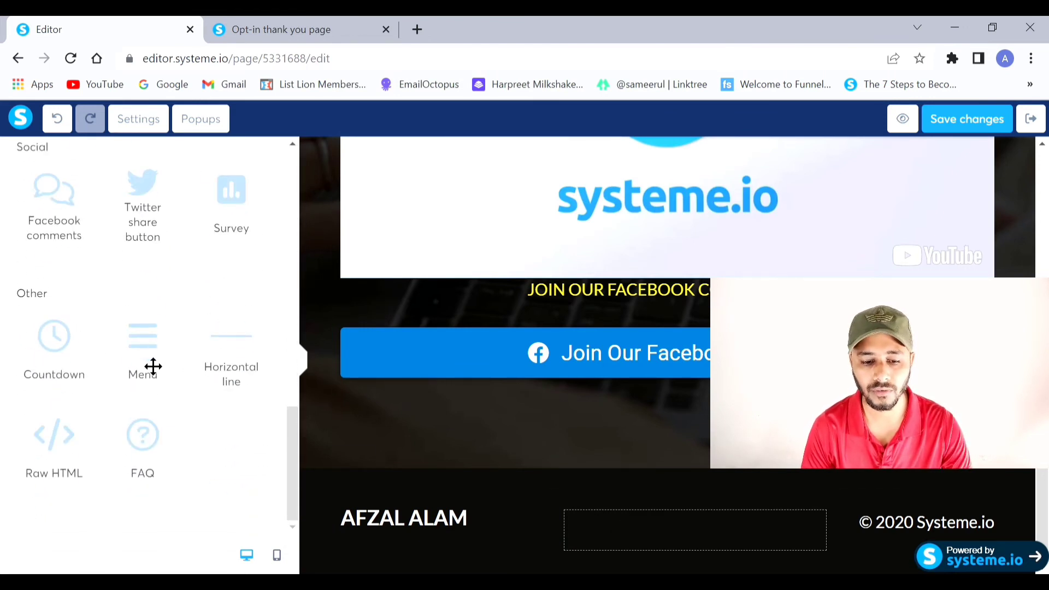
pyautogui.moveTo(152, 345); pyautogui.dragTo(651, 539)
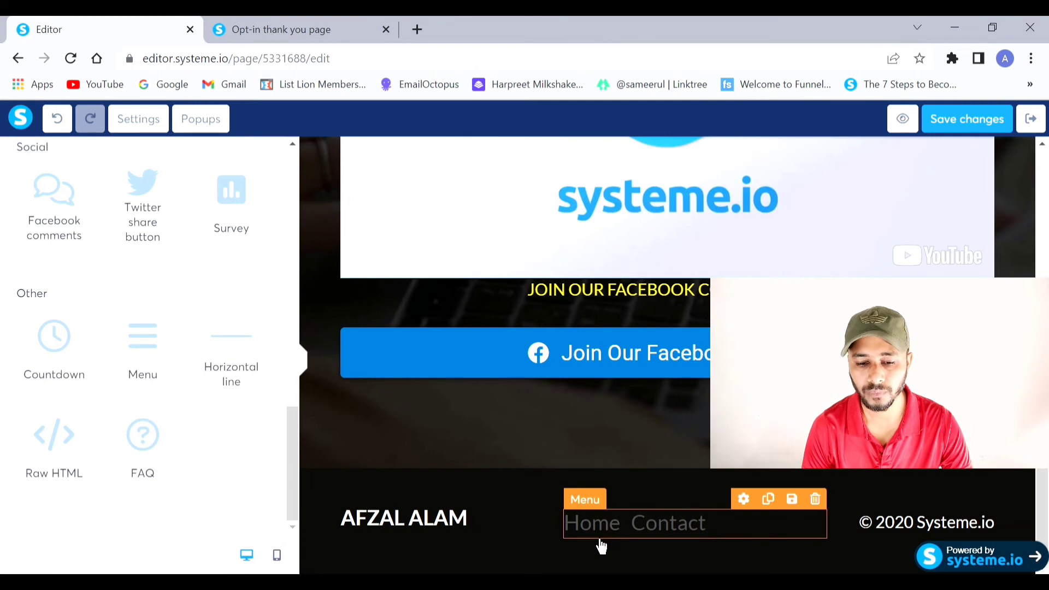
# Rename the first item of the footer menu from Home to Privacy Policy
pyautogui.scroll(10, 148, 424)
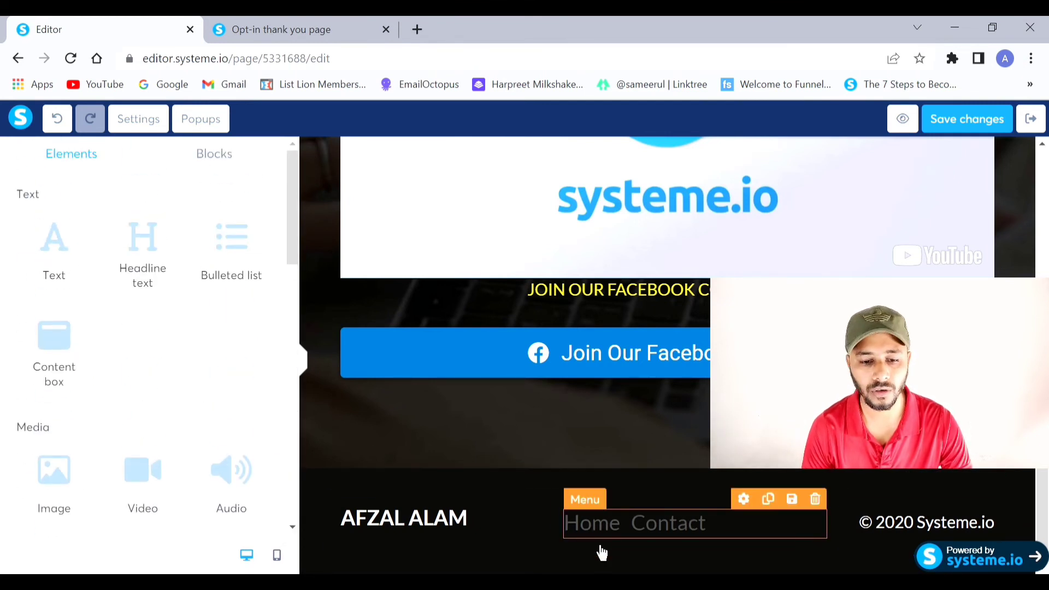
pyautogui.click(702, 535)
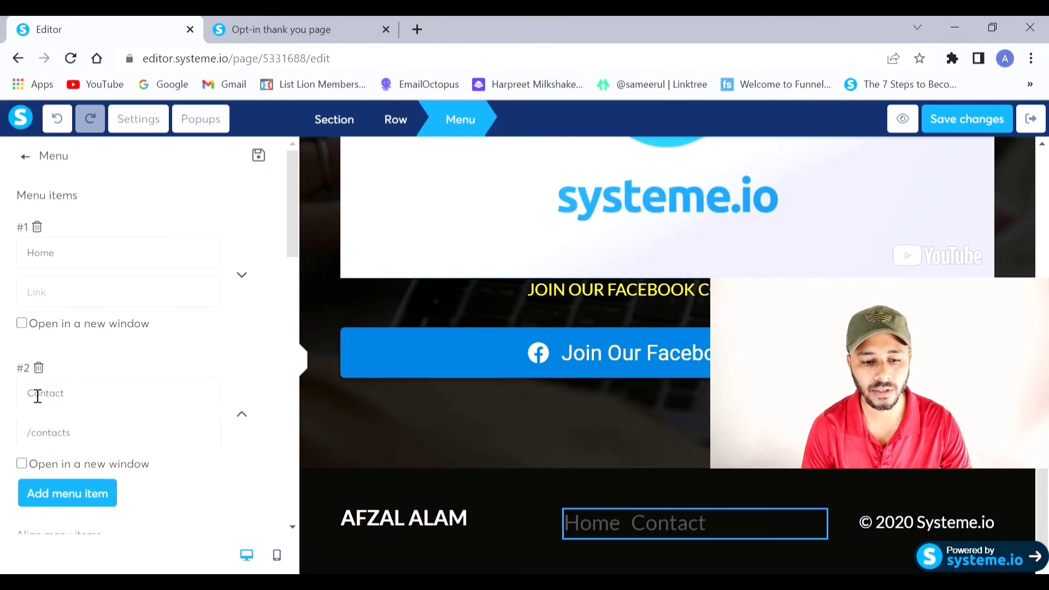
pyautogui.doubleClick(37, 268)
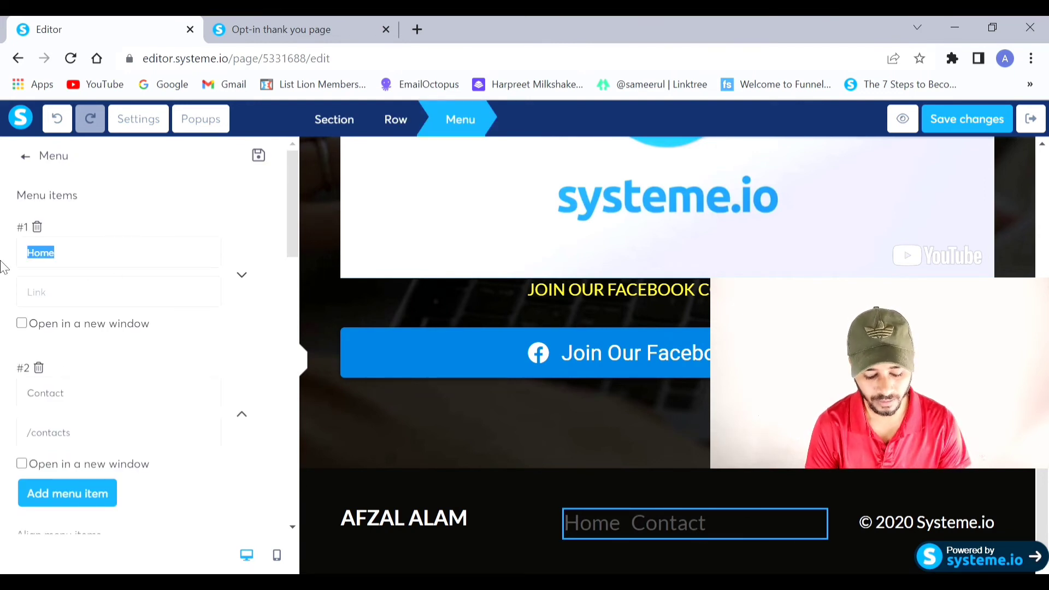
pyautogui.write('pRIV')
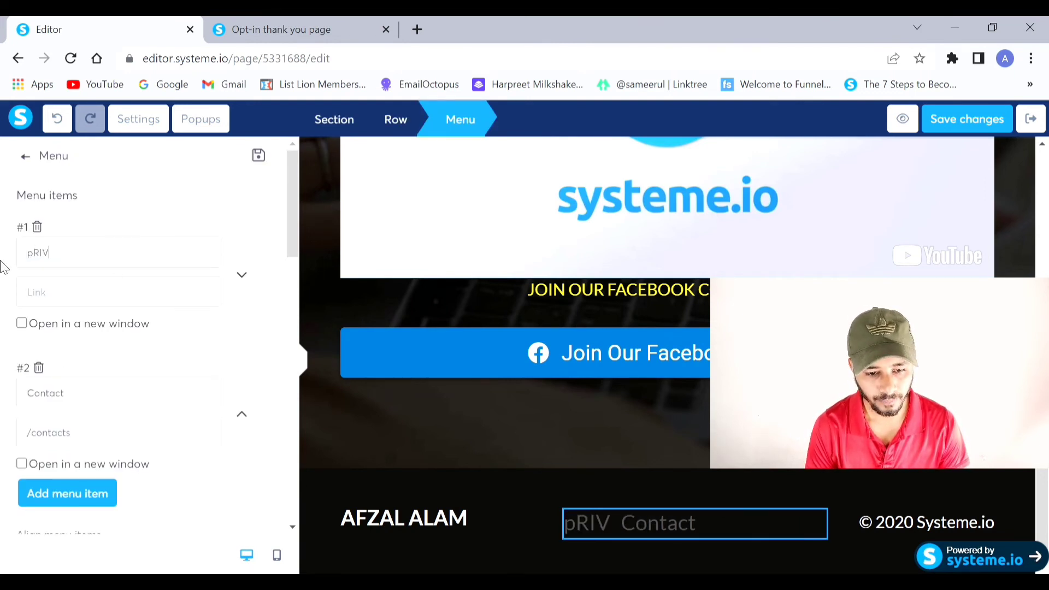
pyautogui.press('BackSpace')
pyautogui.press('BackSpace')
pyautogui.press('BackSpace')
pyautogui.press('BackSpace')
pyautogui.write('P')
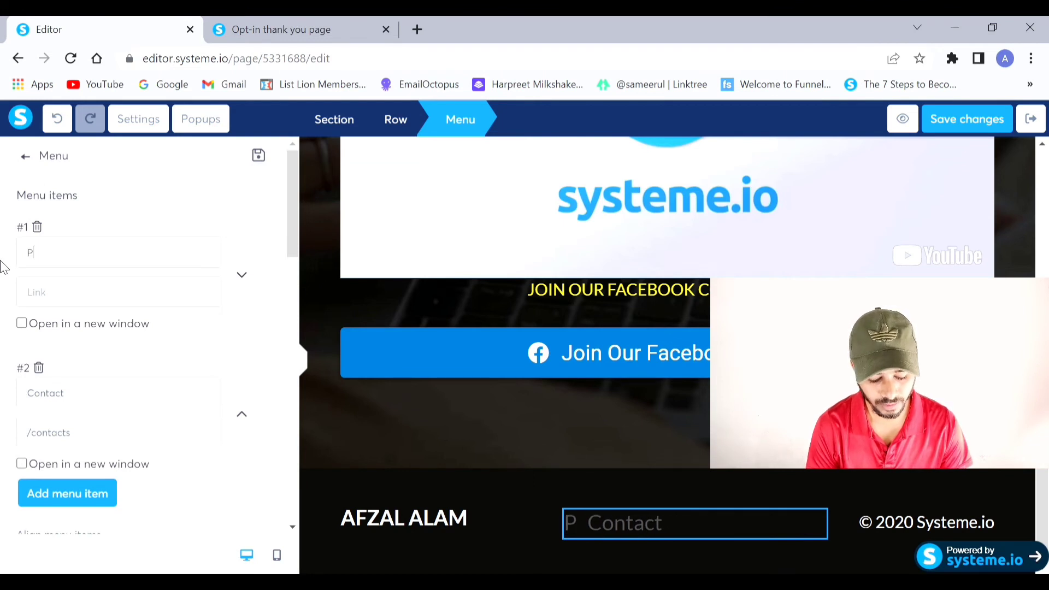
pyautogui.write('rivacy Policy')
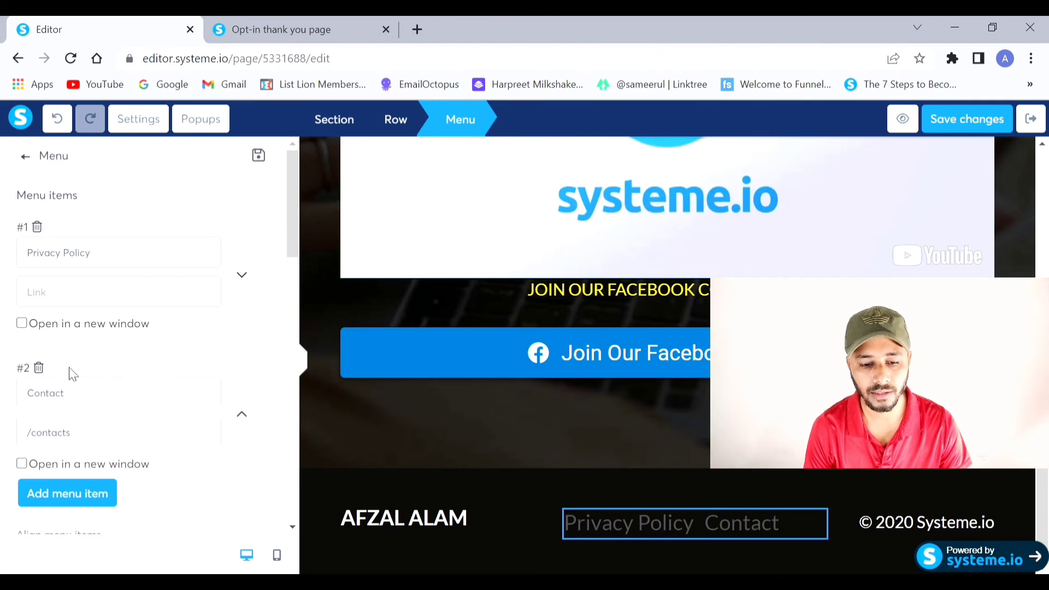
# Delete the Contact item from the footer menu and add a new item named Terms And Conditions
pyautogui.click(48, 377)
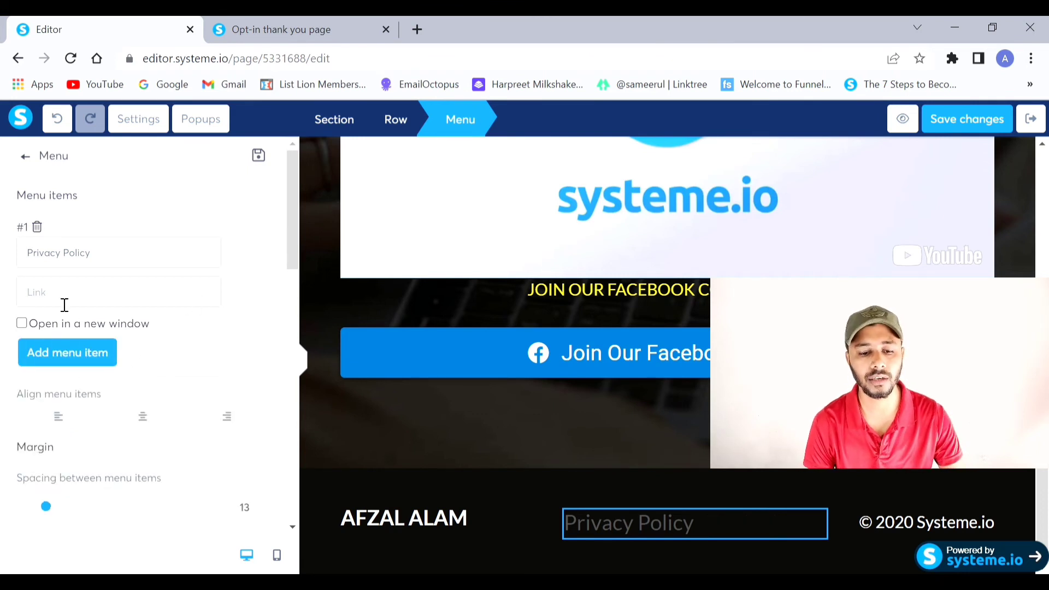
pyautogui.click(63, 368)
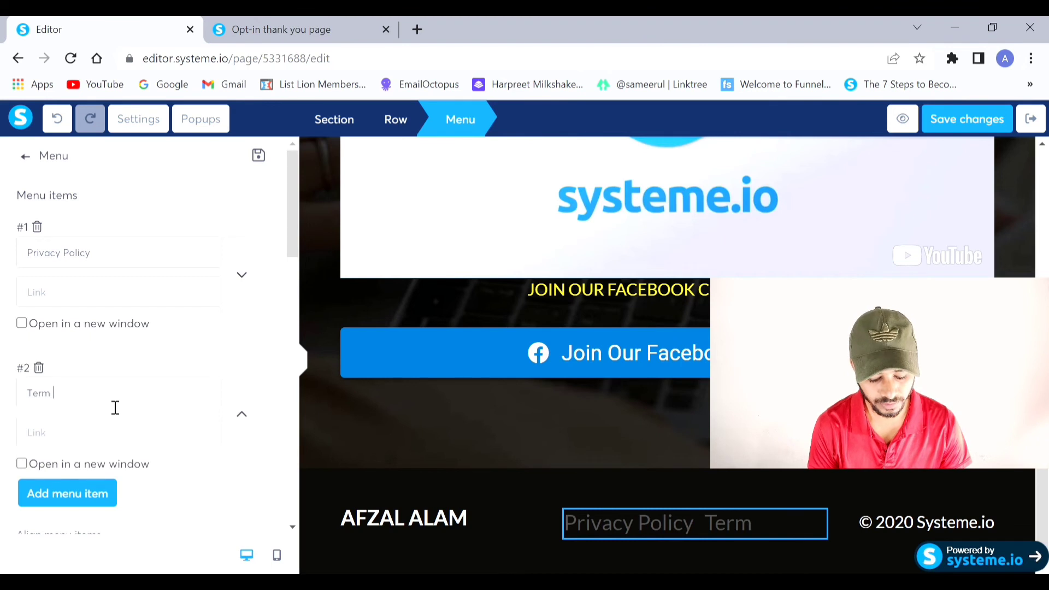
pyautogui.write('Terms A')
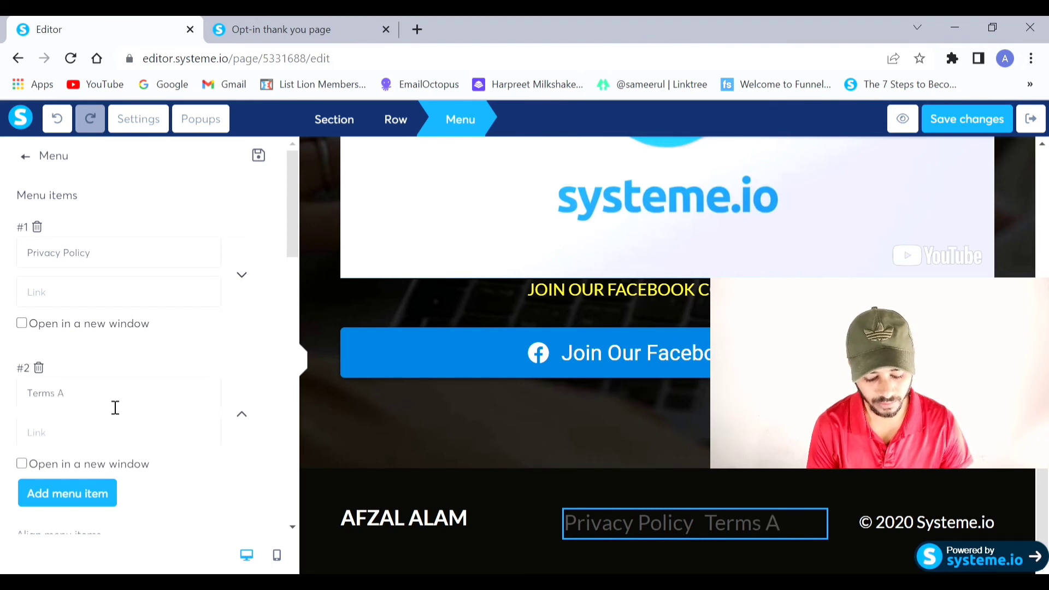
pyautogui.write('nd Cond')
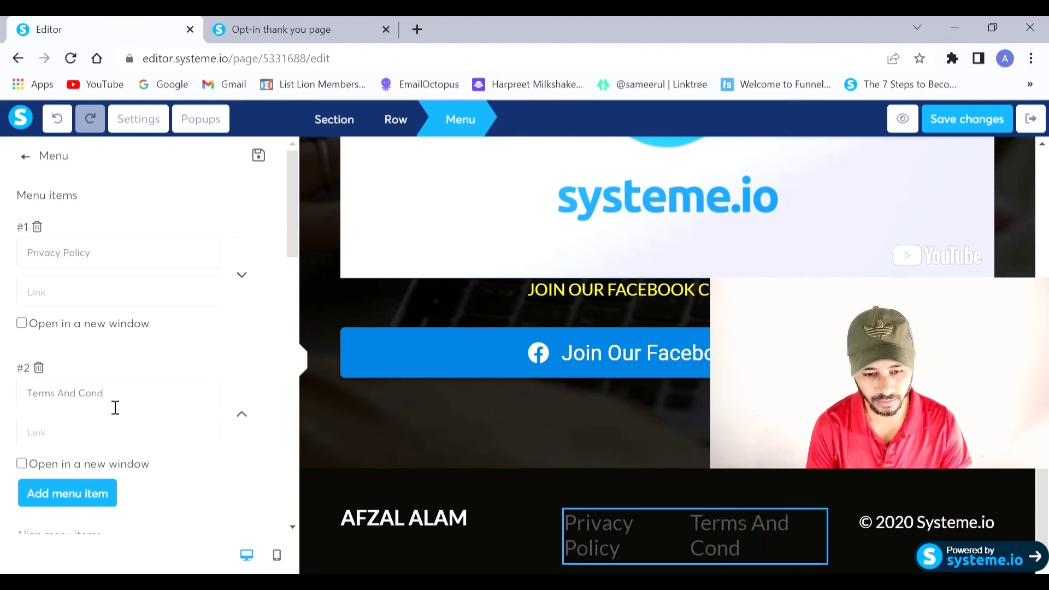
pyautogui.write('itions')
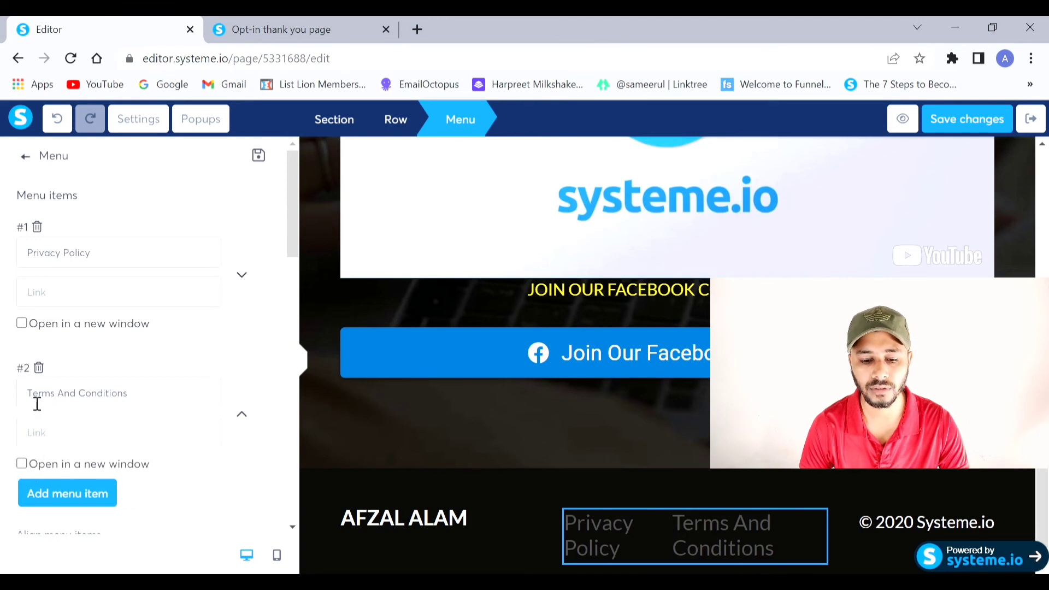
# Set the footer menu's item spacing to 100, font size to 24 and line height to 21
pyautogui.scroll(-3, 247, 401)
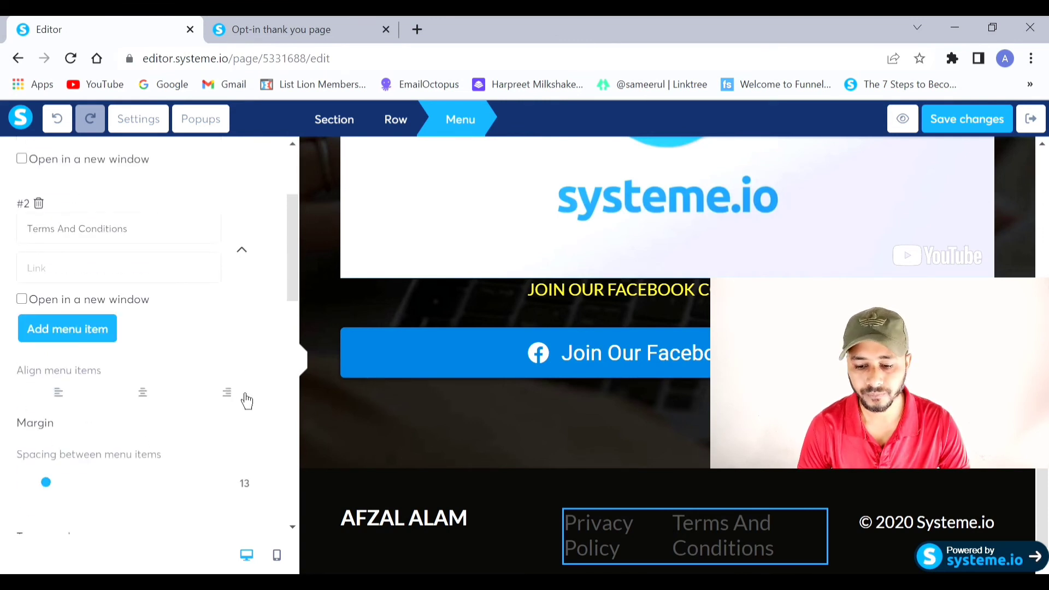
pyautogui.scroll(-3, 256, 334)
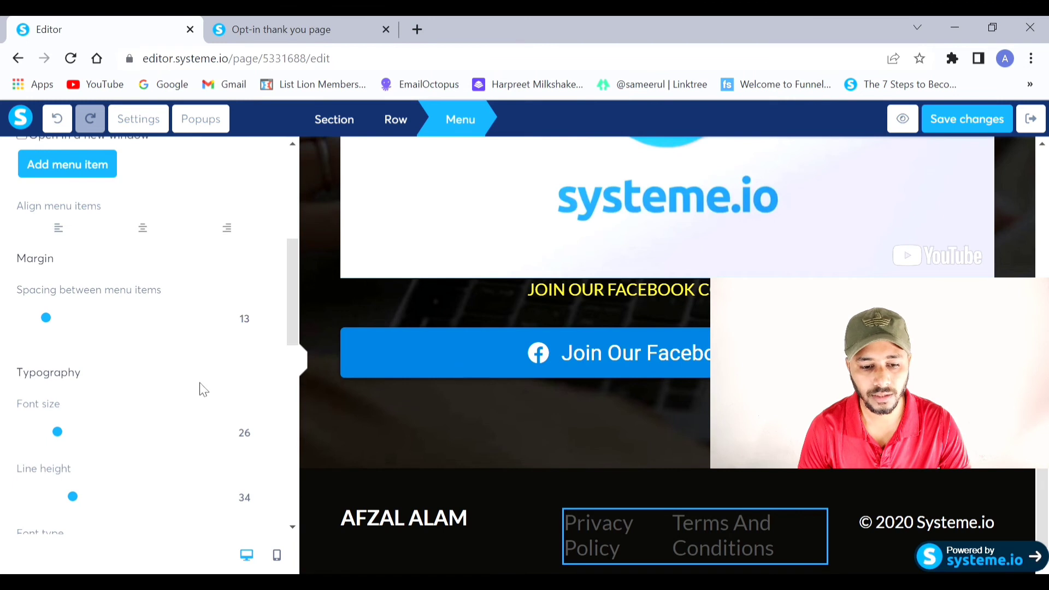
pyautogui.moveTo(57, 332); pyautogui.dragTo(223, 328)
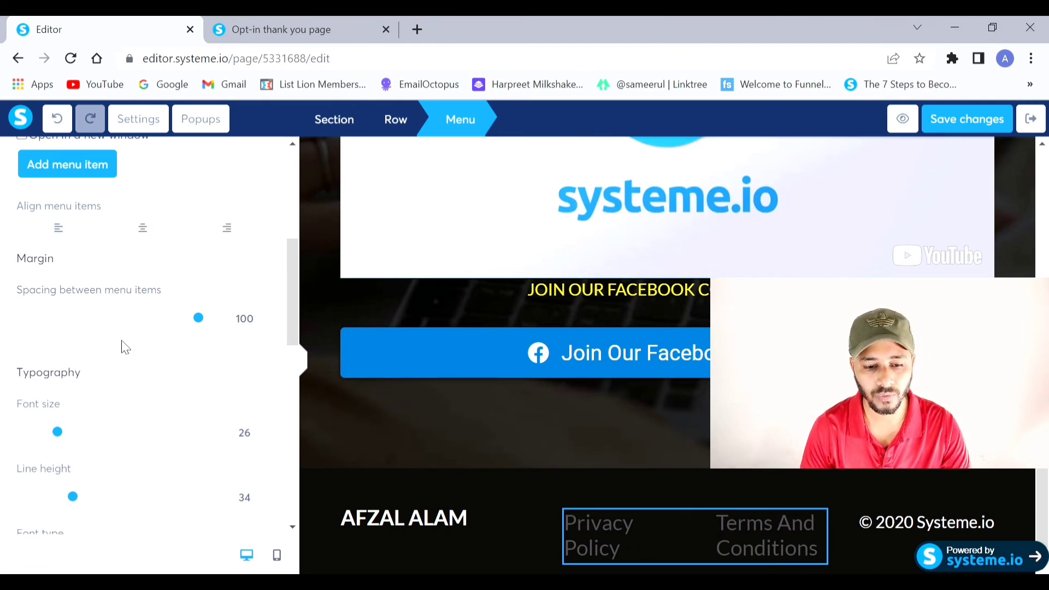
pyautogui.scroll(-3, 125, 348)
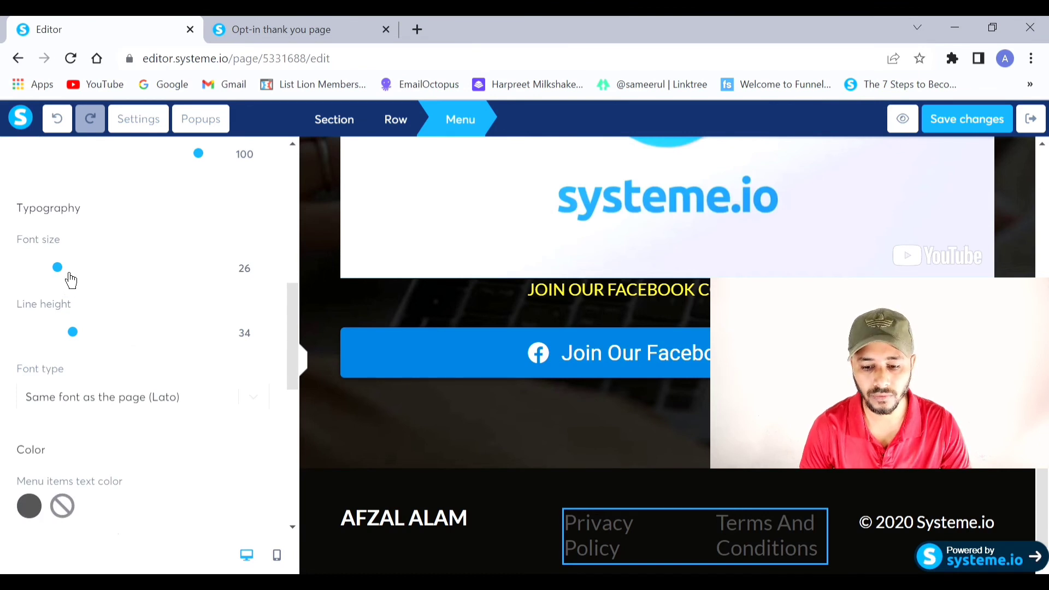
pyautogui.moveTo(67, 276)
pyautogui.mouseDown()
pyautogui.moveTo(25, 273)
pyautogui.moveTo(65, 282)
pyautogui.mouseUp()
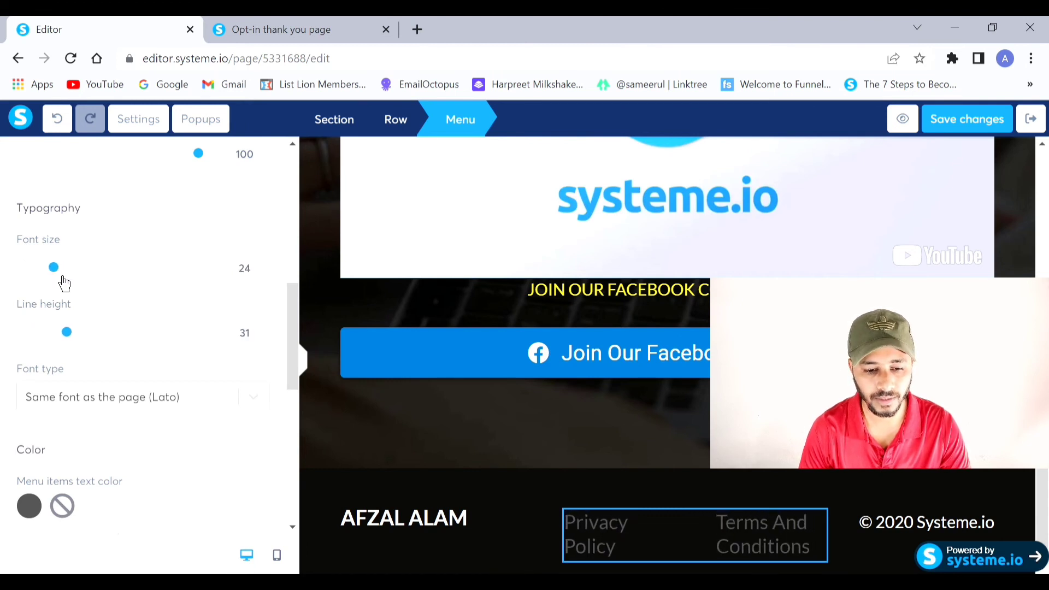
pyautogui.moveTo(78, 343)
pyautogui.mouseDown()
pyautogui.moveTo(46, 343)
pyautogui.moveTo(59, 342)
pyautogui.mouseUp()
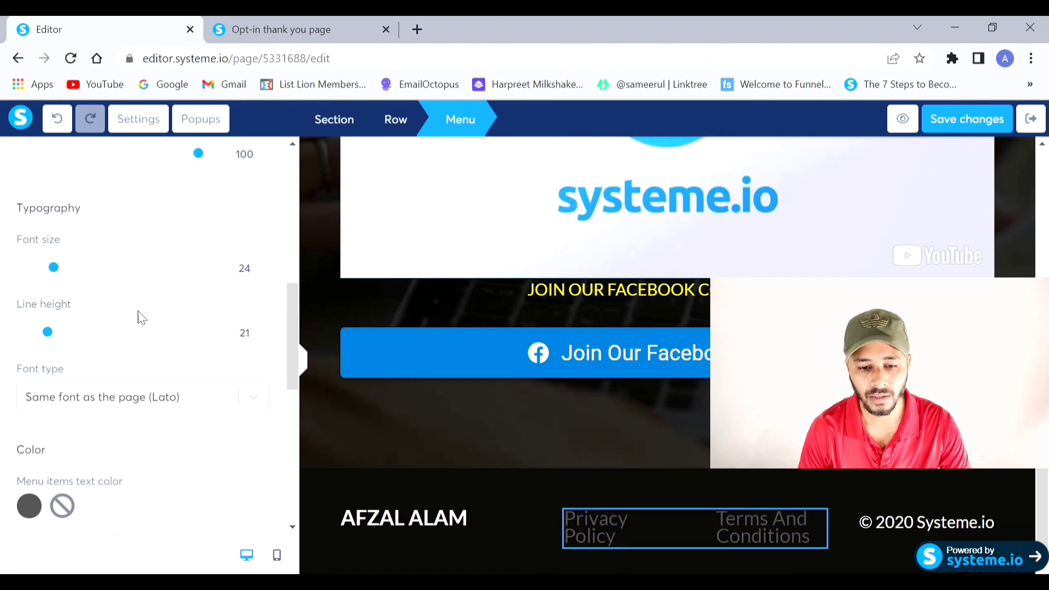
pyautogui.scroll(-3, 243, 388)
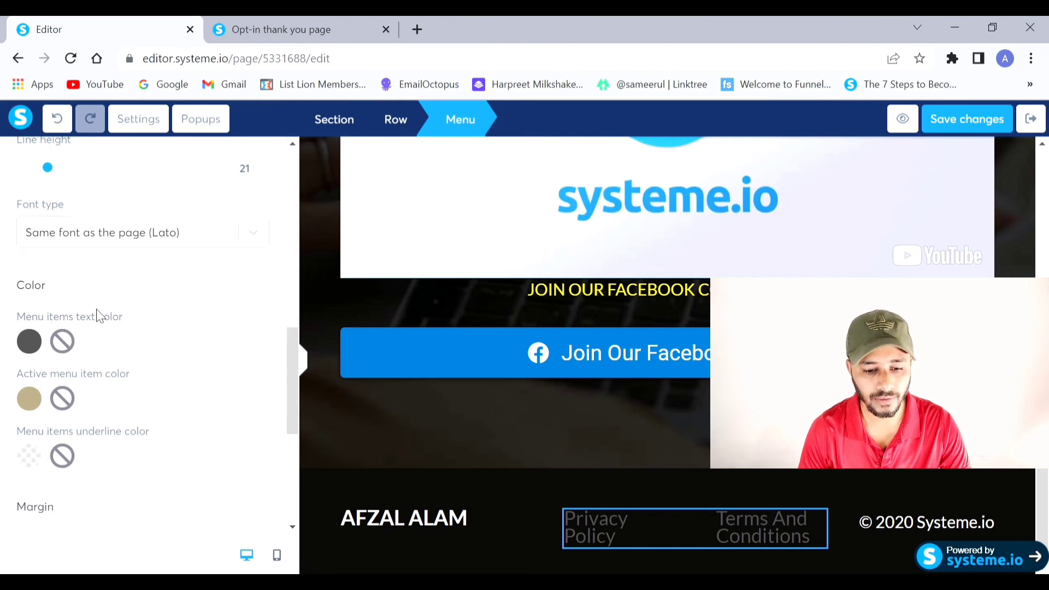
pyautogui.scroll(-6, 106, 324)
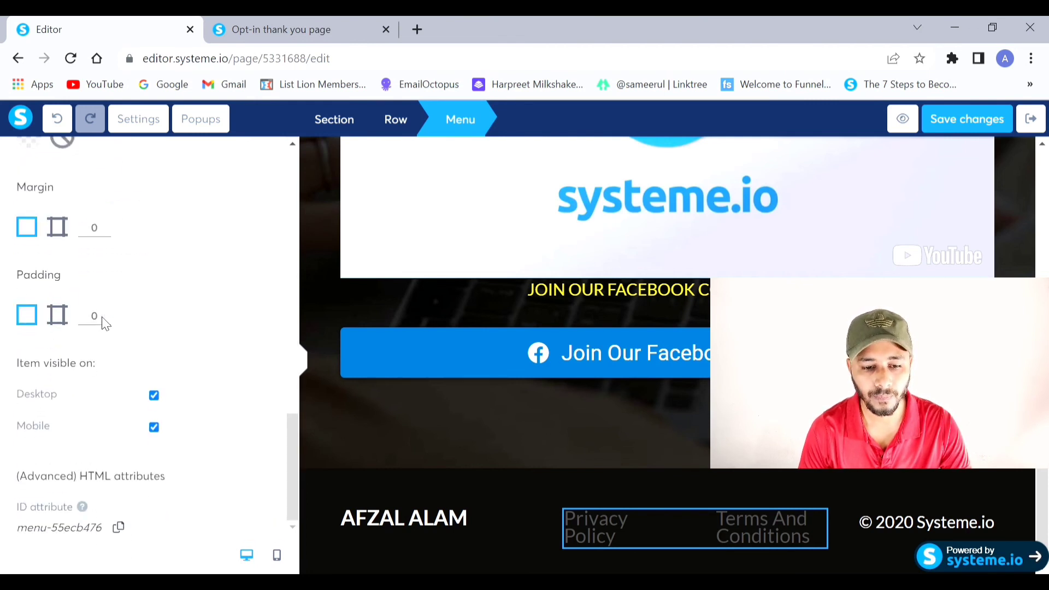
pyautogui.scroll(12, 105, 324)
pyautogui.scroll(5, 164, 360)
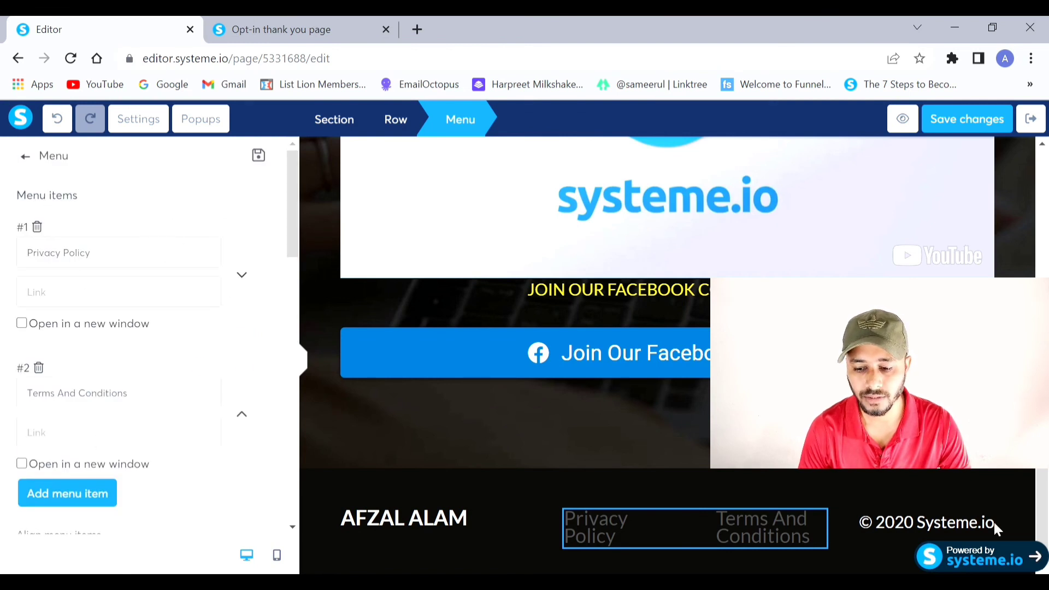
# Change the footer's copyright text to "© 2022 All Rights Reserved"
pyautogui.click(953, 526)
pyautogui.click(948, 532)
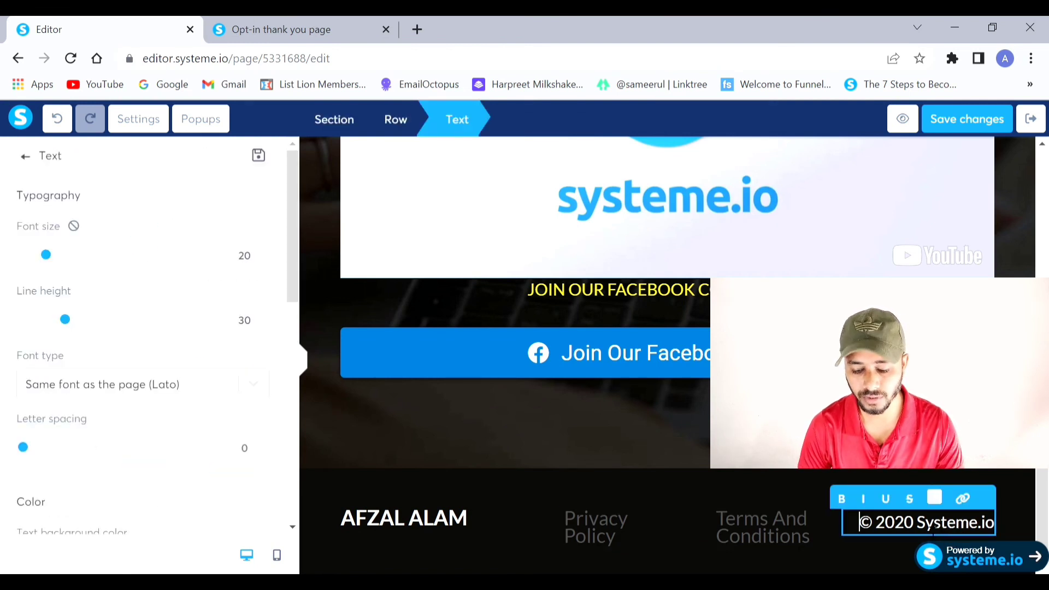
pyautogui.press('Left')
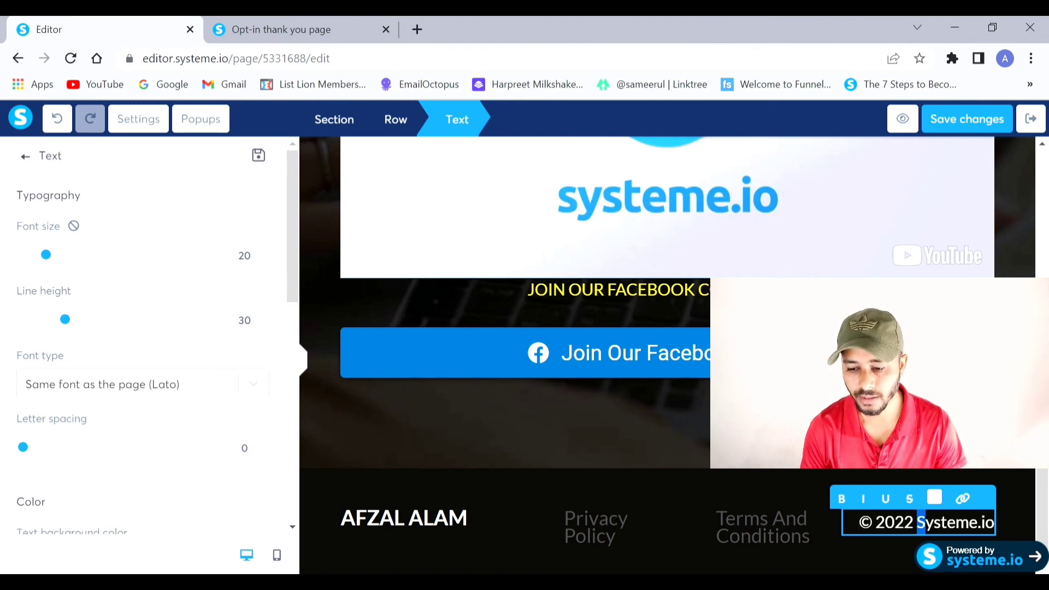
pyautogui.hotkey('shift', 'Right')
pyautogui.hotkey('shift', 'Right')
pyautogui.hotkey('shift', 'Right')
pyautogui.hotkey('shift', 'Right')
pyautogui.hotkey('shift', 'Right')
pyautogui.hotkey('shift', 'Right')
pyautogui.hotkey('shift', 'Right')
pyautogui.hotkey('shift', 'Right')
pyautogui.hotkey('shift', 'Right')
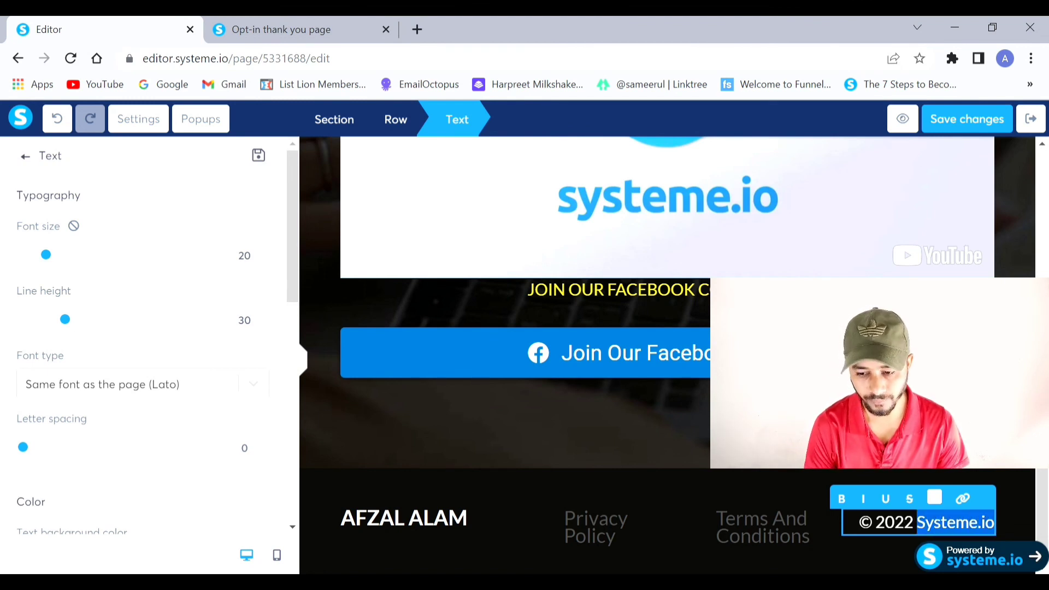
pyautogui.write('All')
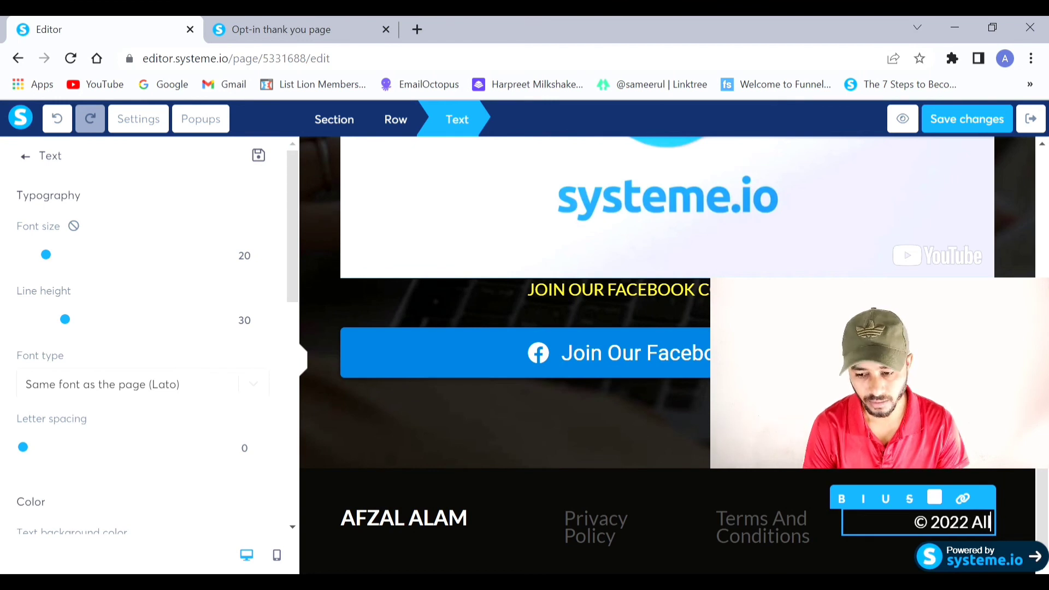
pyautogui.write(' Rights')
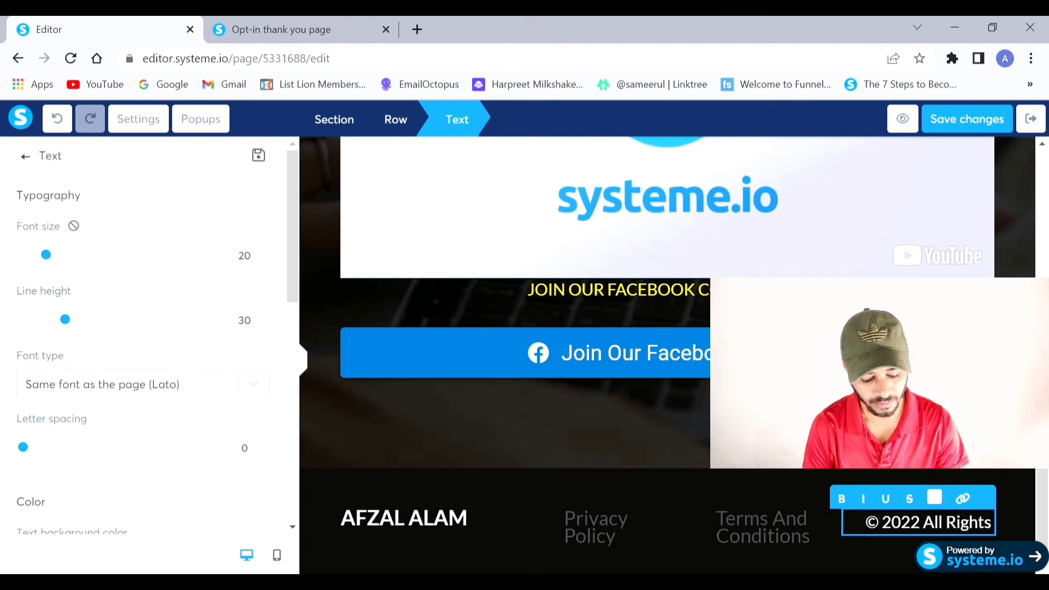
pyautogui.write(' Reser')
pyautogui.write('ved')
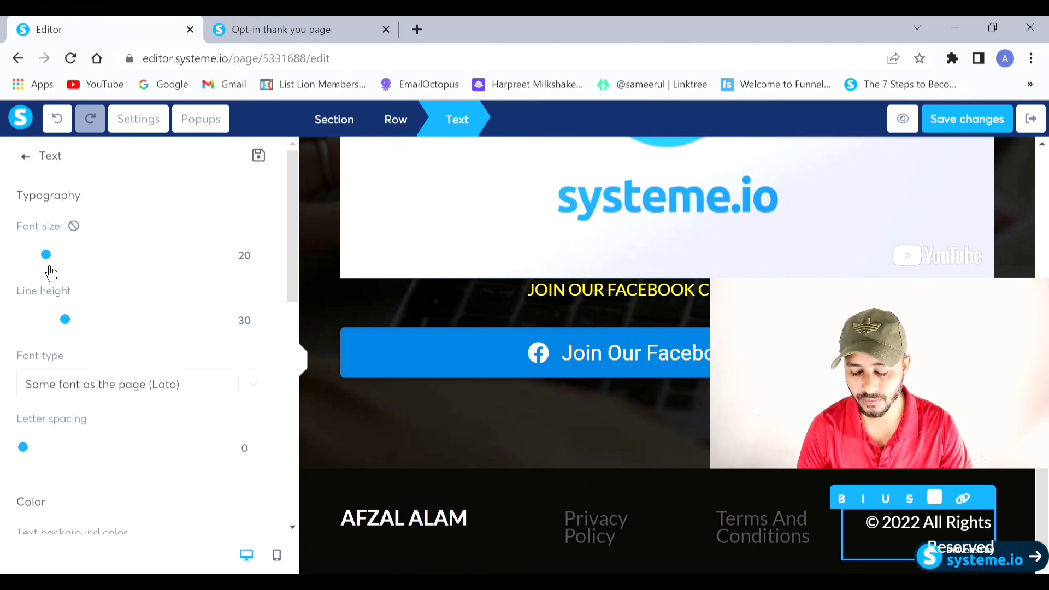
# Set the font size of the footer's copyright text to 15 and of the owner's name to 23
pyautogui.moveTo(51, 273); pyautogui.dragTo(47, 272)
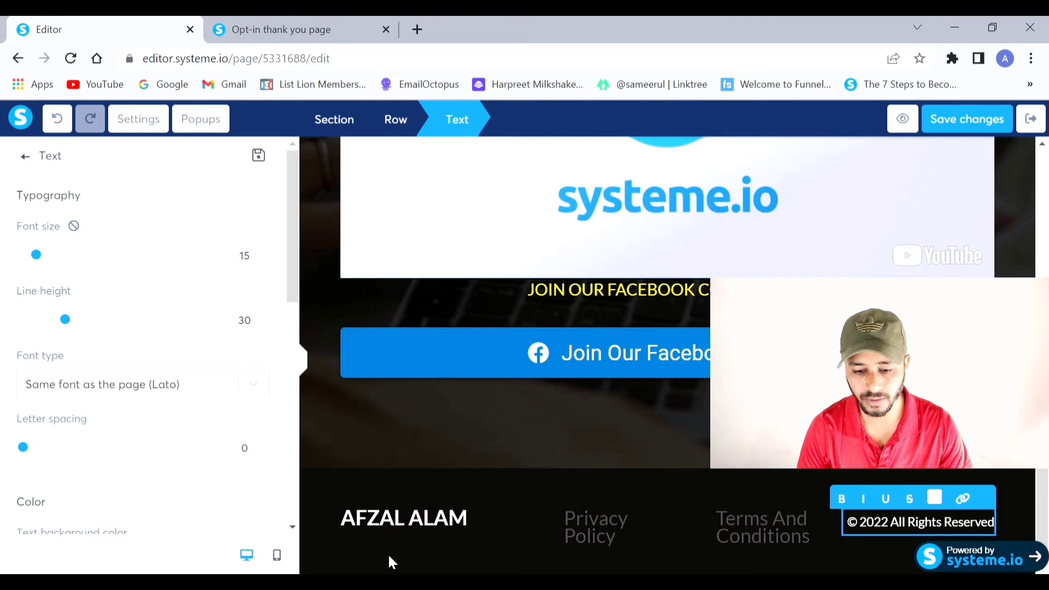
pyautogui.click(458, 518)
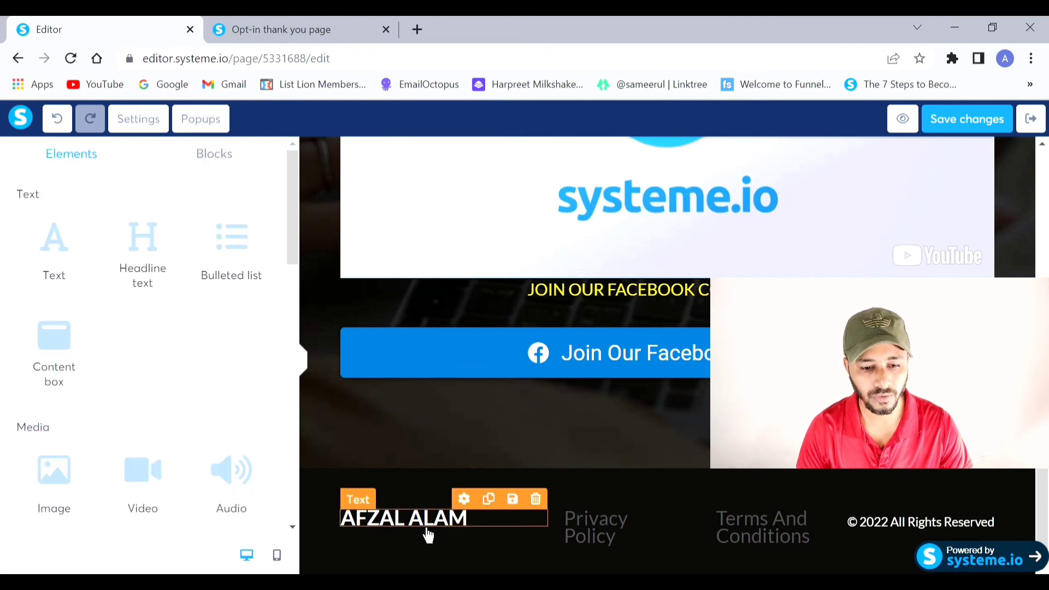
pyautogui.click(427, 534)
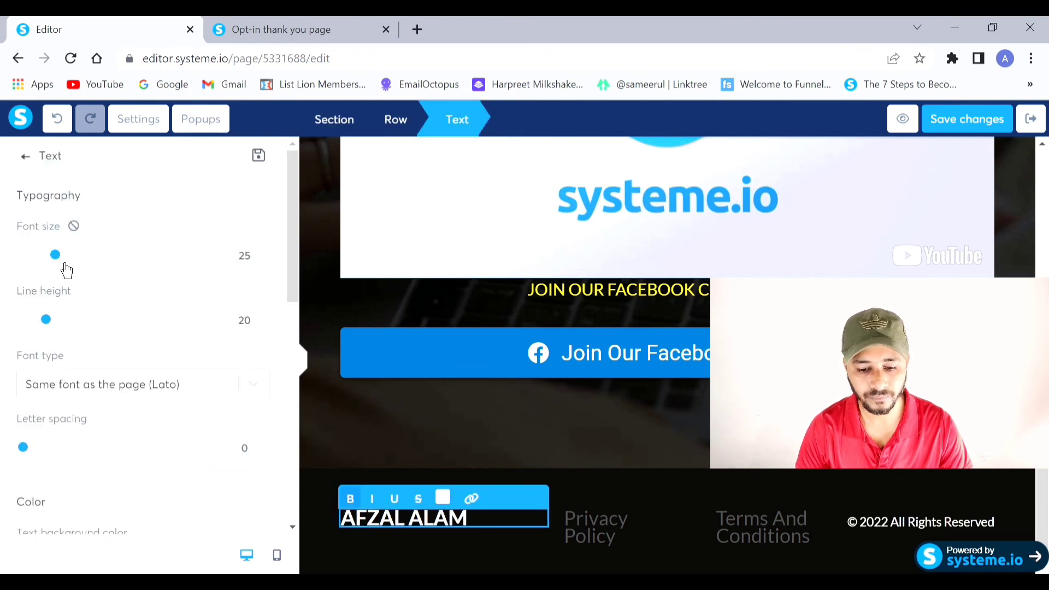
pyautogui.moveTo(66, 268); pyautogui.dragTo(62, 266)
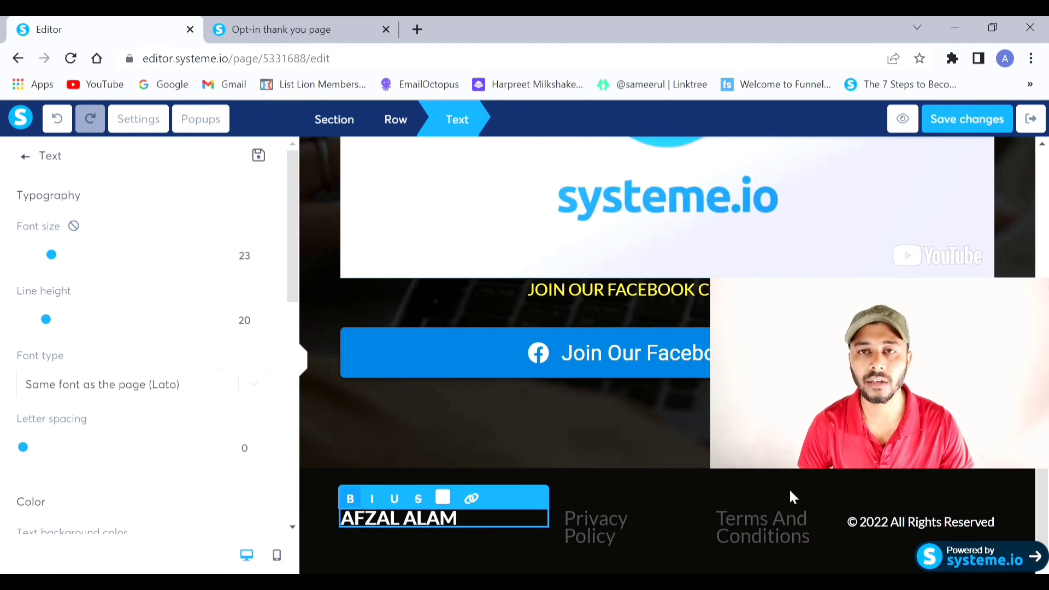
pyautogui.click(674, 502)
# Preview the thank-you page, dismiss the yellow banner, check the page down to the footer, and return to the editor
pyautogui.scroll(15, 673, 489)
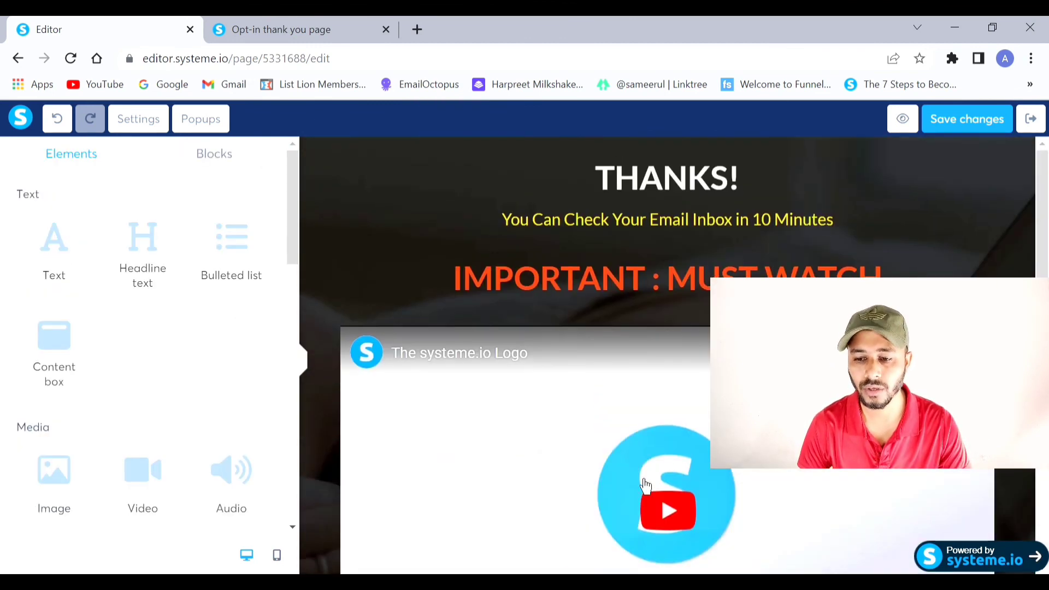
pyautogui.click(919, 130)
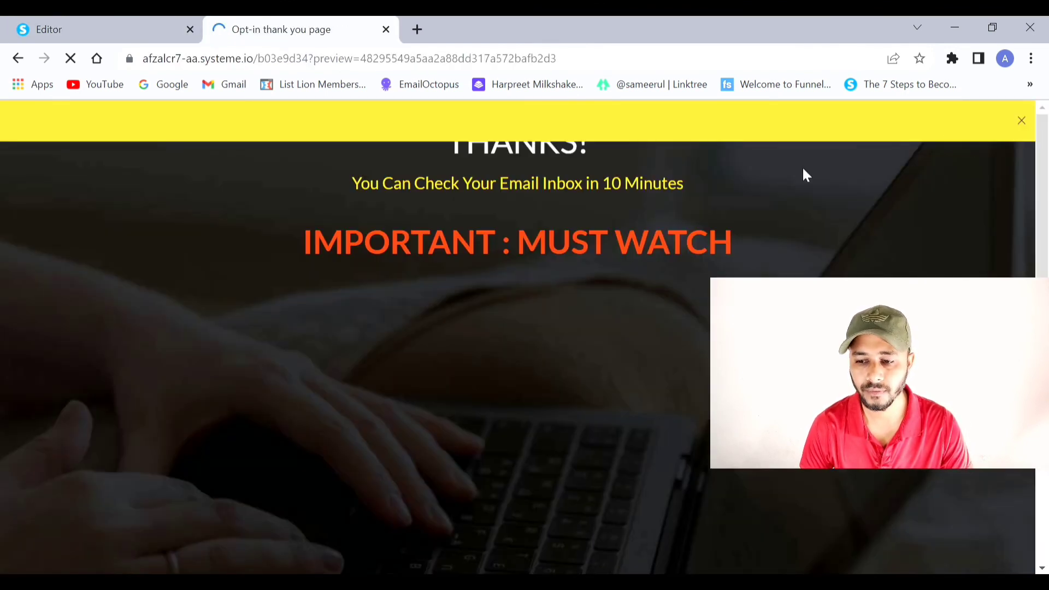
pyautogui.click(1021, 120)
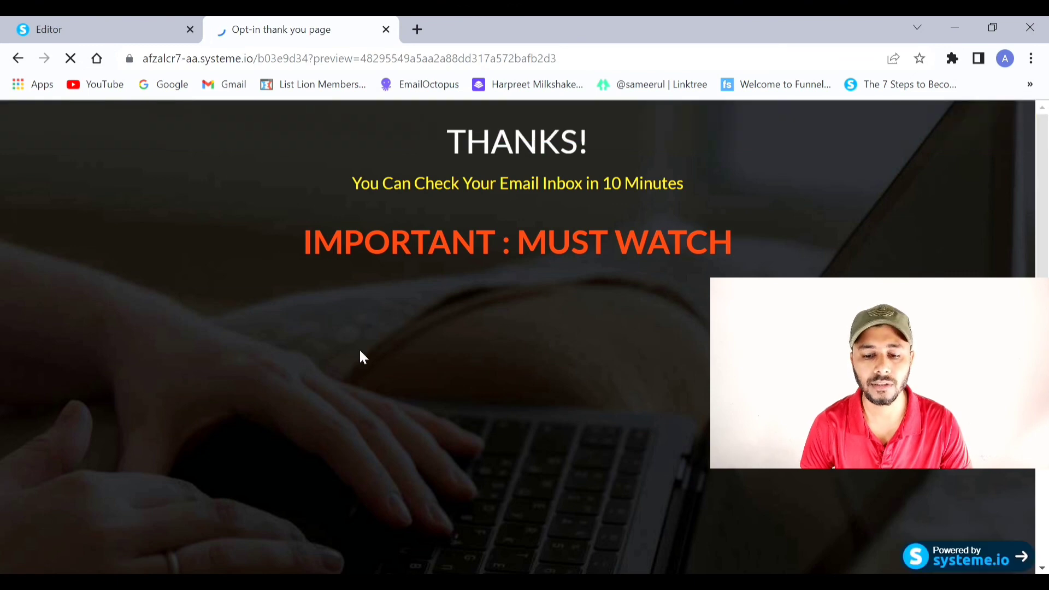
pyautogui.scroll(-9, 600, 339)
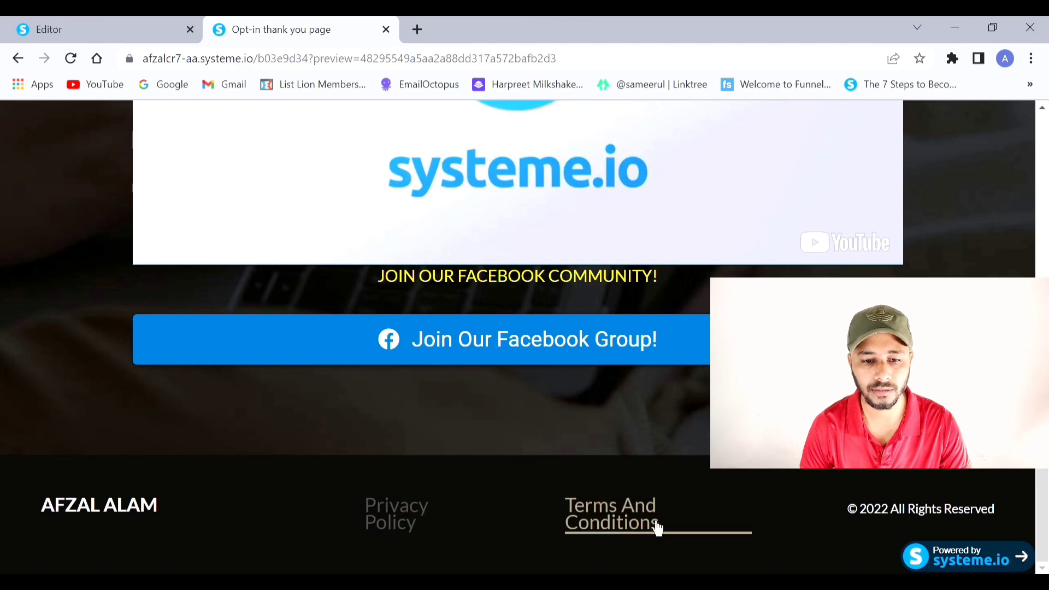
pyautogui.scroll(10, 433, 349)
pyautogui.click(62, 22)
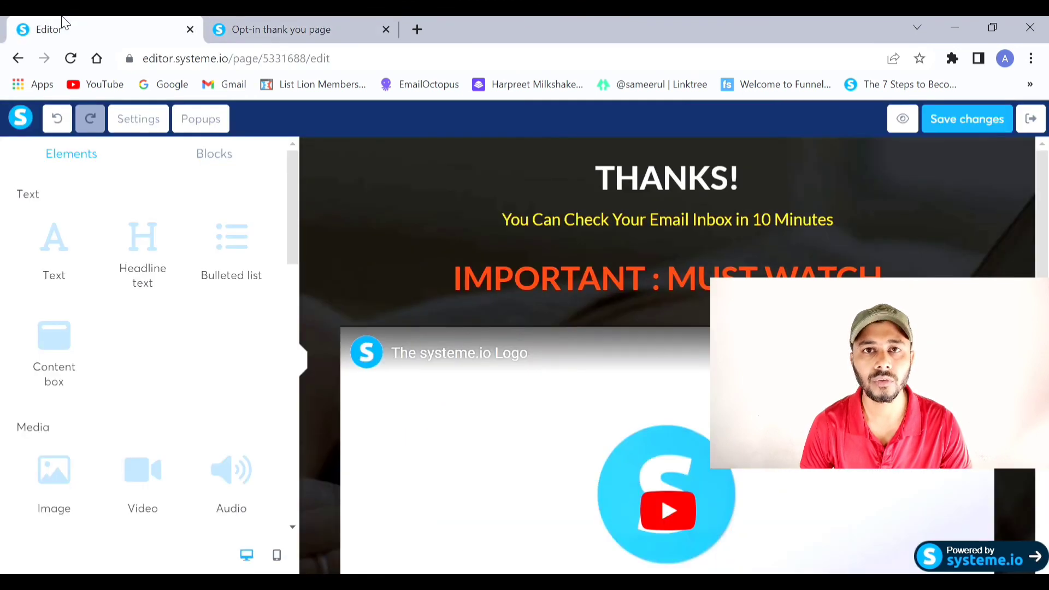
# Save the thank-you page, exit the editor to the YouTube test 2 funnel and open its Squeeze page step
pyautogui.click(985, 130)
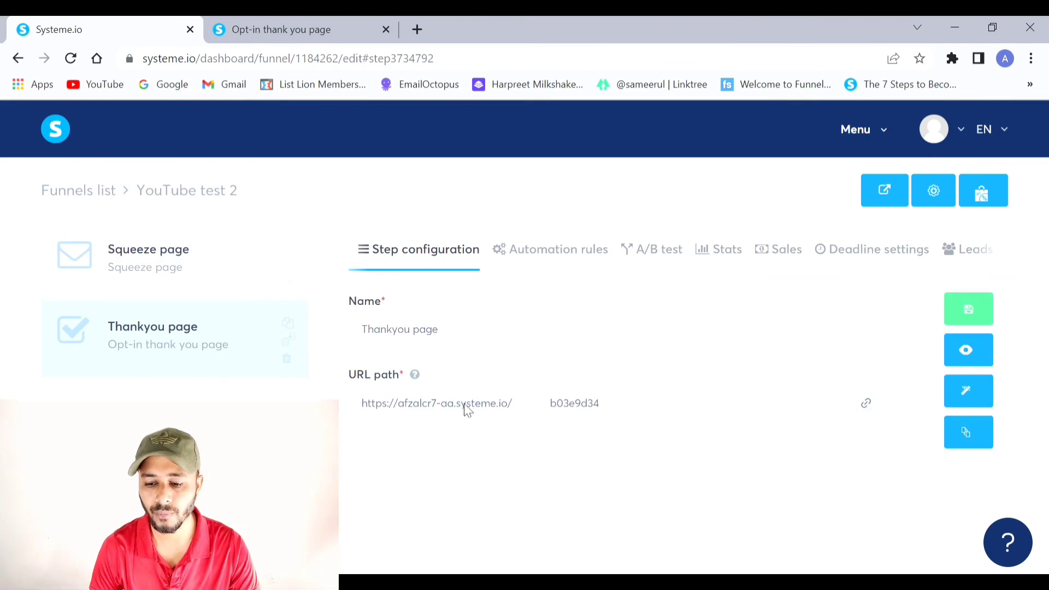
pyautogui.click(180, 267)
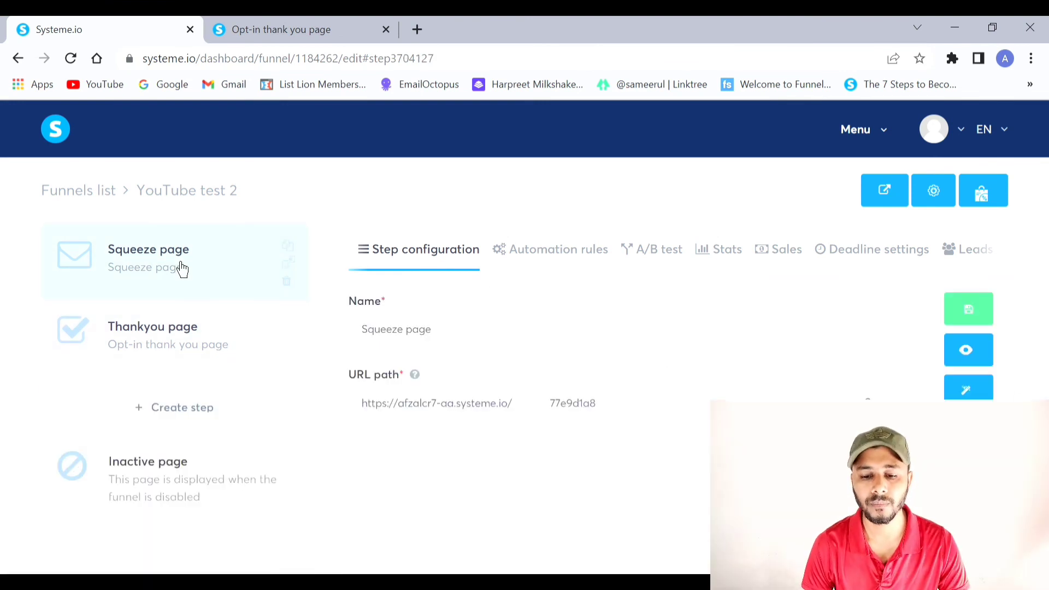